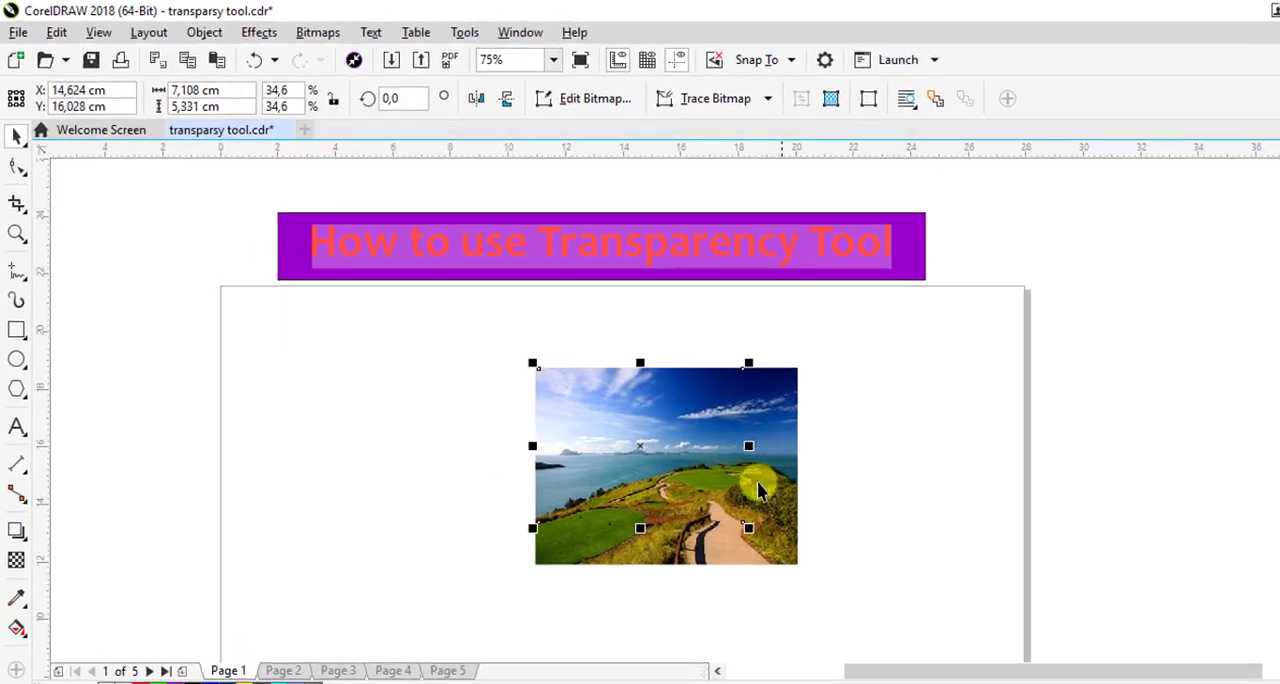
Select the overlapping landscape and baby photos together and move them to about X 11.35 cm, Y 17.14 cm
{"action": "mouse_move", "coordinate": [411, 298]}
{"action": "left_mouse_down"}
{"action": "mouse_move", "coordinate": [522, 422]}
{"action": "mouse_move", "coordinate": [820, 571]}
{"action": "left_mouse_up"}
{"action": "left_click_drag", "start_coordinate": [665, 437], "coordinate": [613, 416]}
{"action": "left_click_drag", "start_coordinate": [746, 506], "coordinate": [620, 457]}
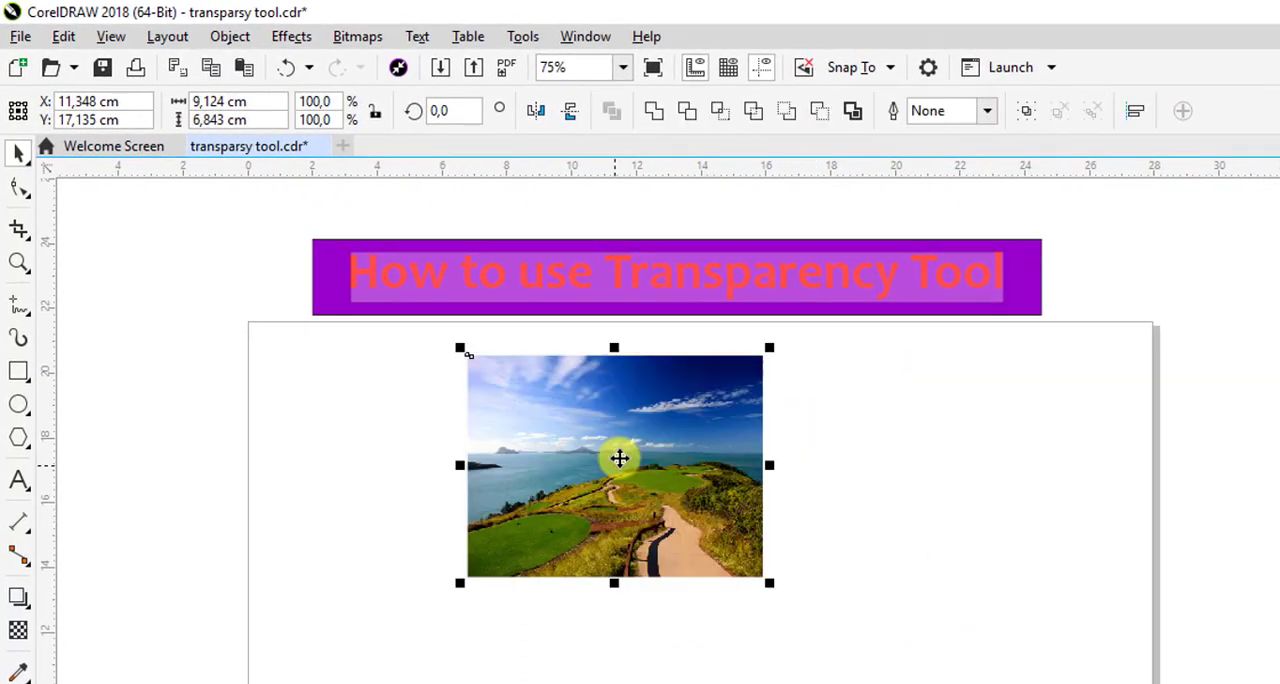
{"action": "scroll", "coordinate": [620, 457], "scroll_direction": "up", "scroll_amount": 2}
{"action": "left_click", "coordinate": [193, 462]}
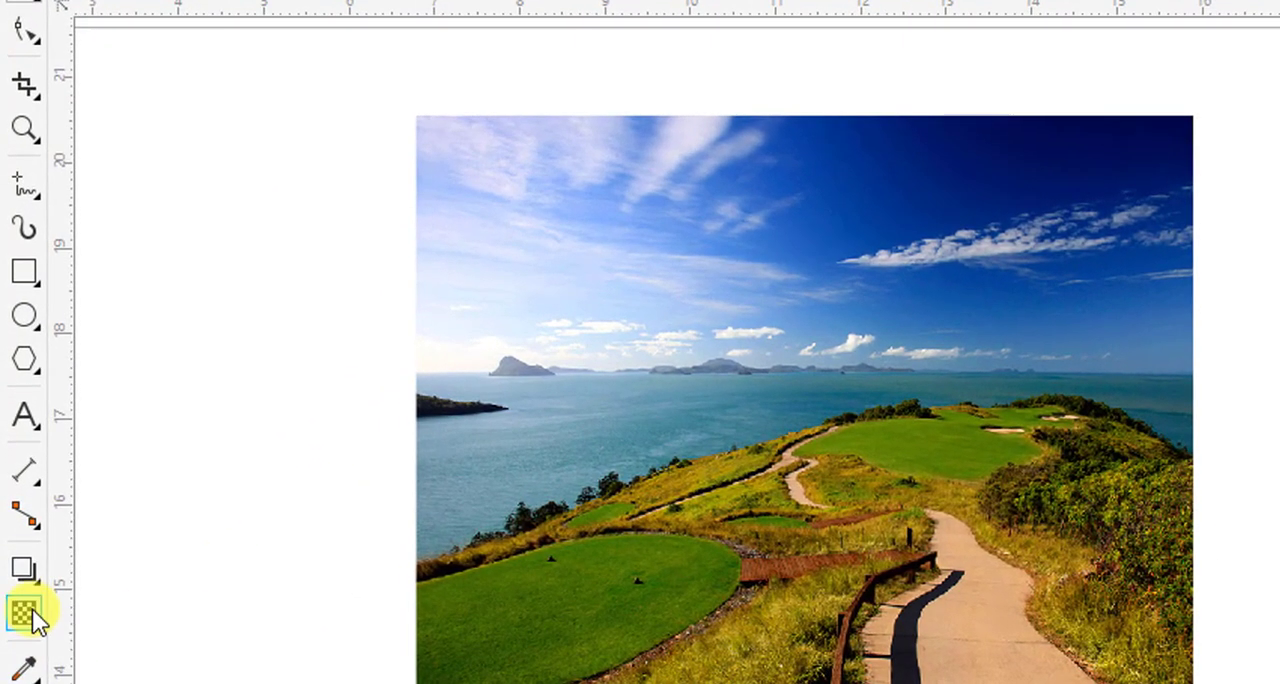
Apply a linear fountain transparency across the upper part of the landscape photo, angled at about 10.5°
{"action": "left_click", "coordinate": [18, 630]}
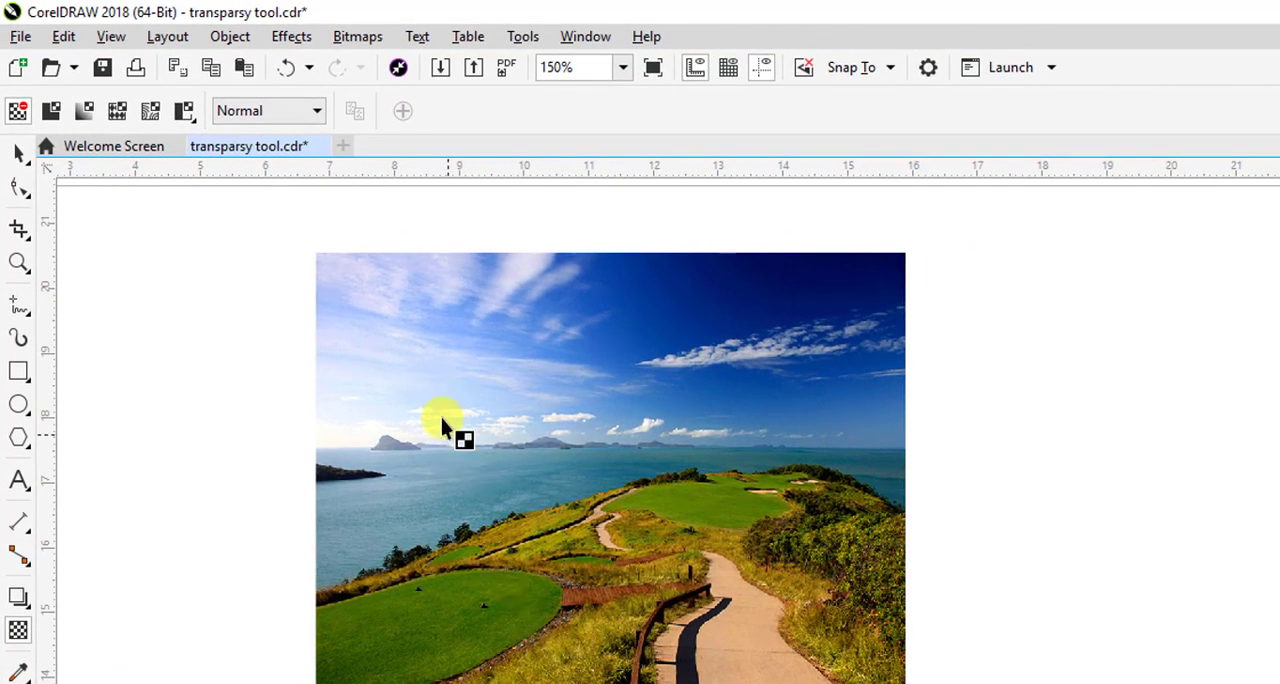
{"action": "left_click_drag", "start_coordinate": [402, 380], "coordinate": [590, 373]}
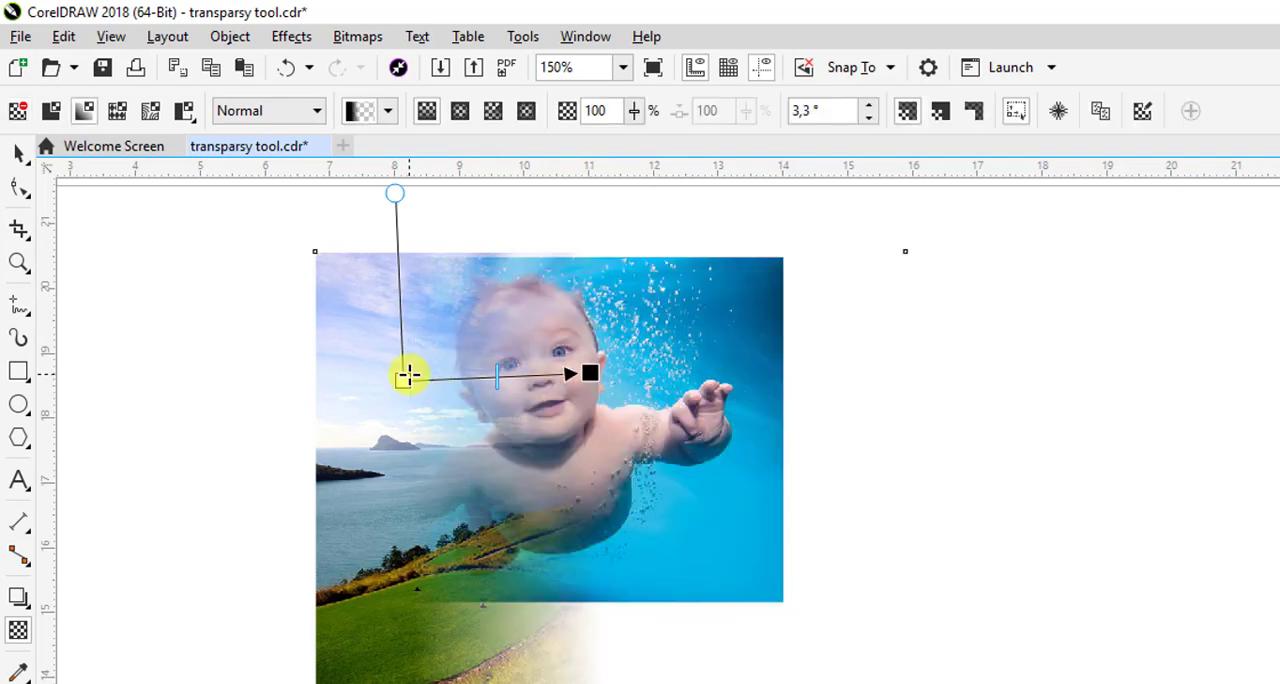
{"action": "left_click_drag", "start_coordinate": [397, 381], "coordinate": [392, 399]}
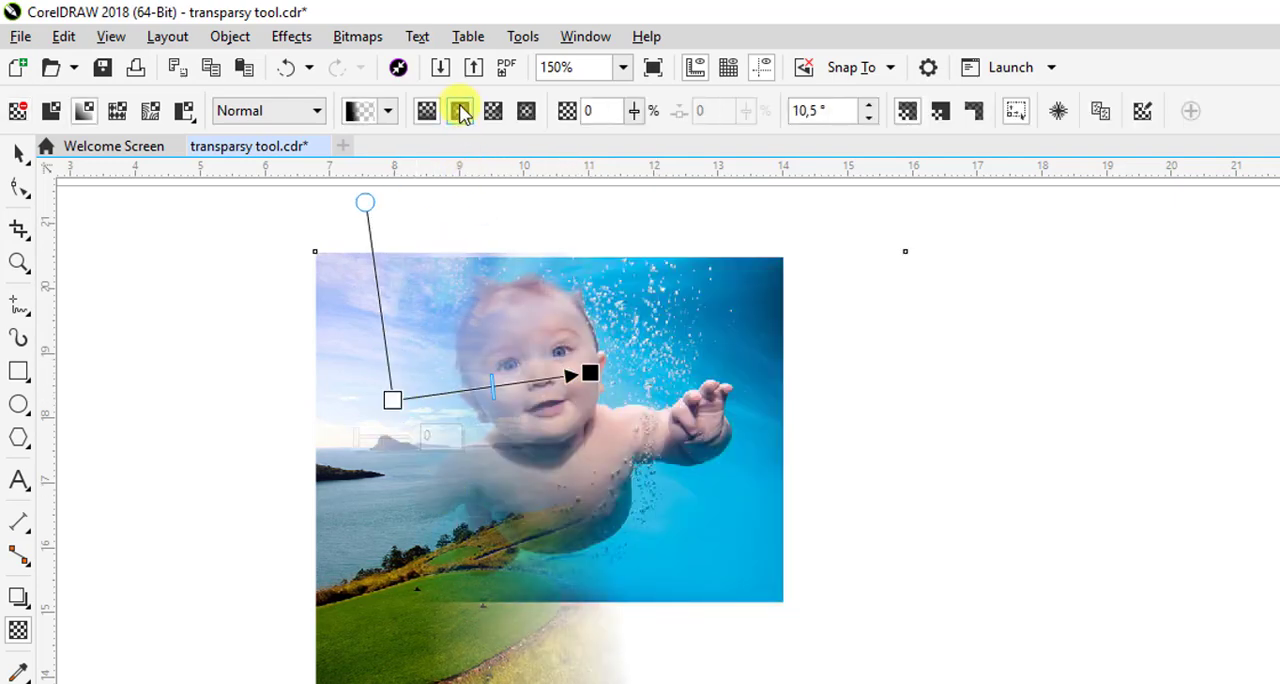
Try the elliptical, conical and rectangular fountain transparency types on the landscape photo, and settle on elliptical
{"action": "left_click", "coordinate": [460, 111]}
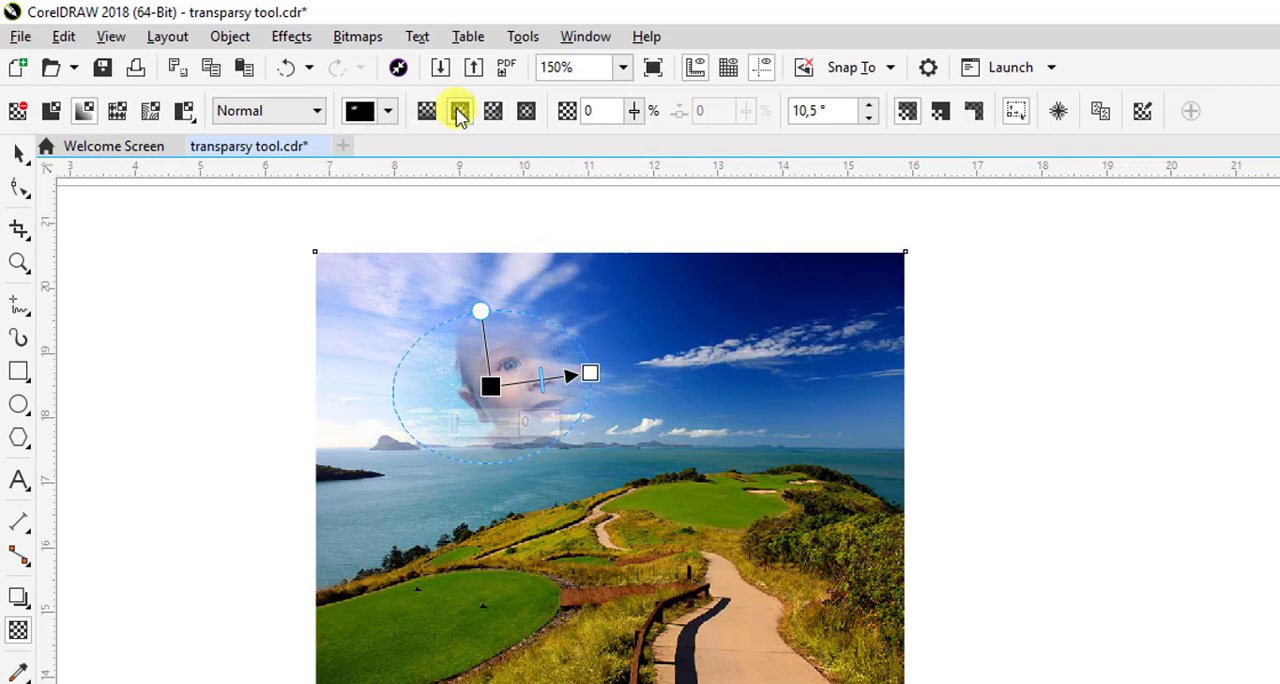
{"action": "left_click", "coordinate": [494, 112]}
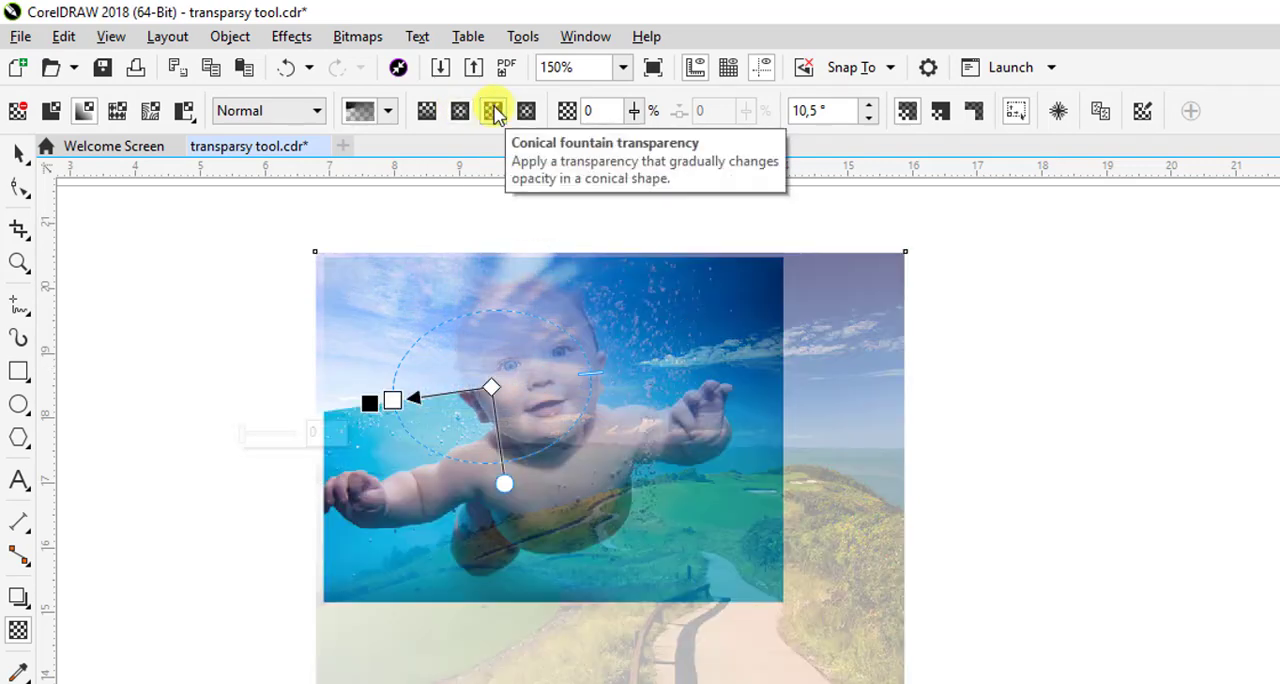
{"action": "left_click", "coordinate": [524, 114]}
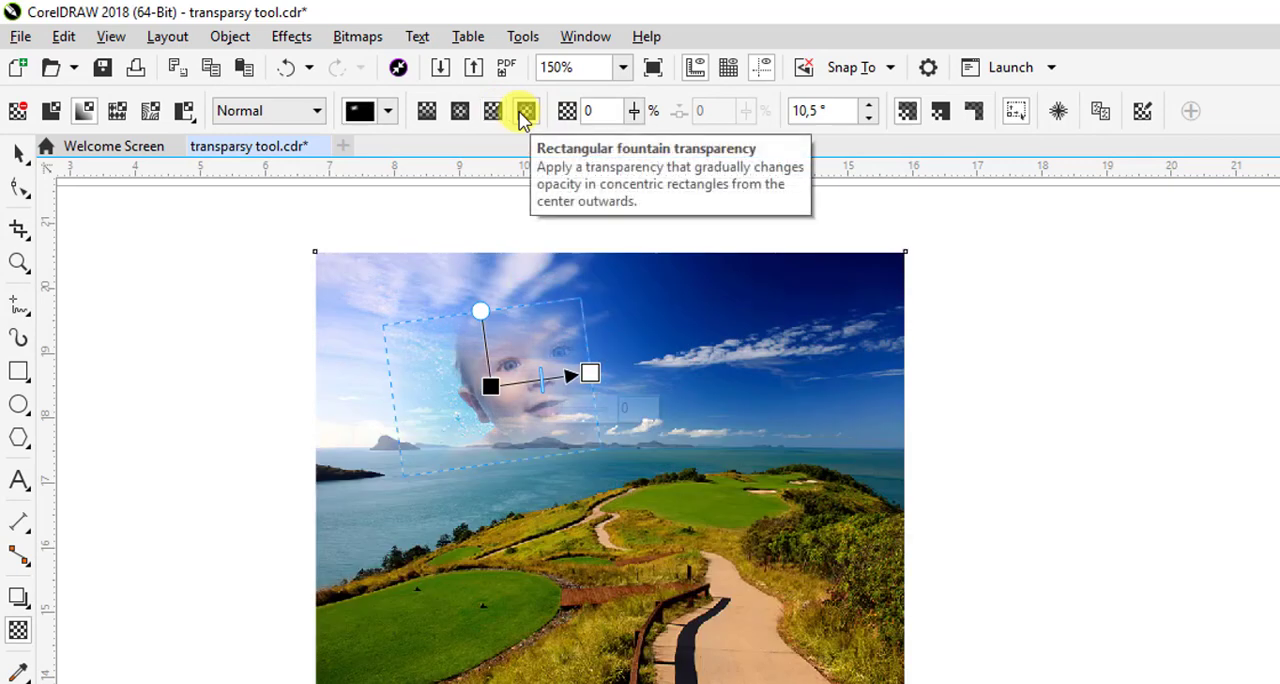
{"action": "left_click", "coordinate": [460, 110]}
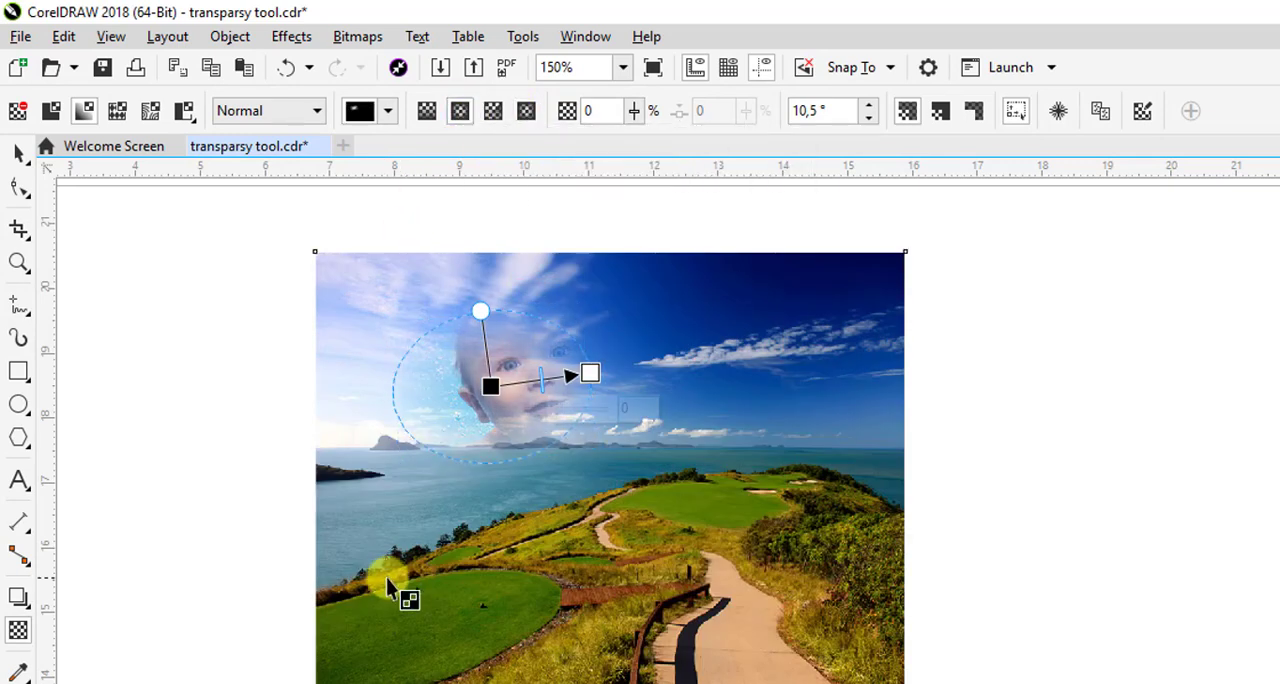
Enlarge the elliptical transparency around the baby's face and undo the accidental shrinking of its ellipse
{"action": "left_click_drag", "start_coordinate": [591, 374], "coordinate": [626, 355]}
{"action": "left_click_drag", "start_coordinate": [490, 387], "coordinate": [507, 397]}
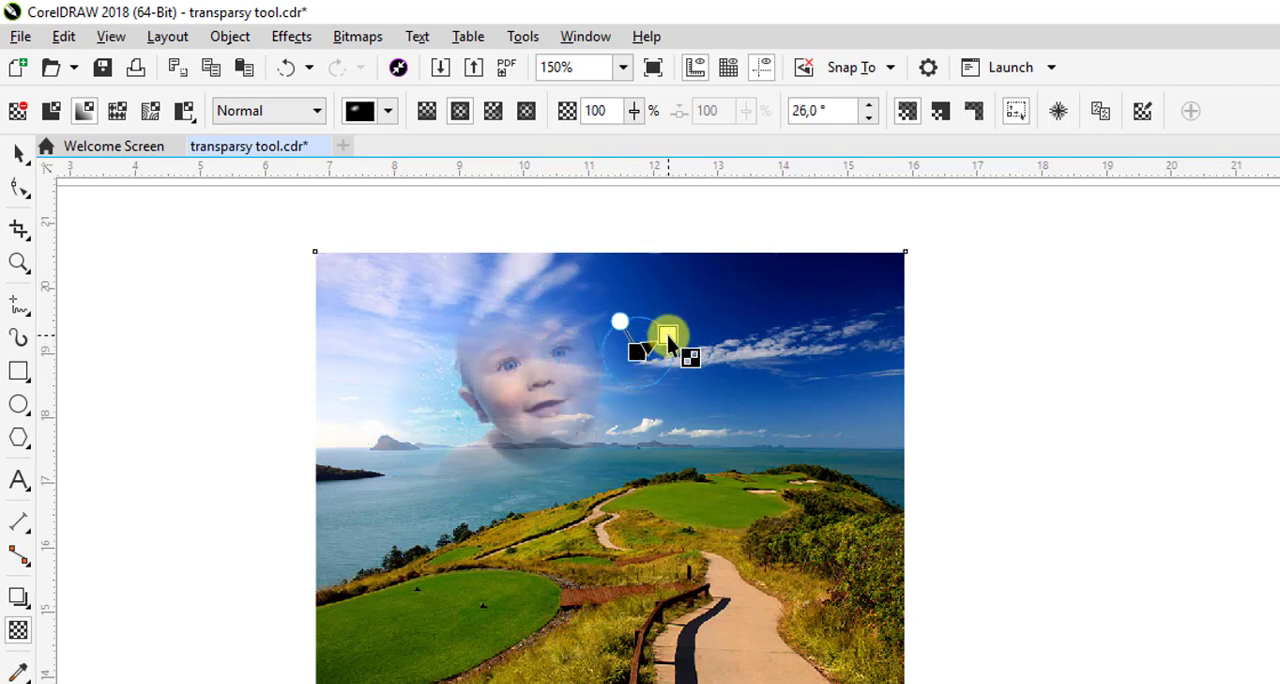
{"action": "left_click_drag", "start_coordinate": [667, 335], "coordinate": [667, 335]}
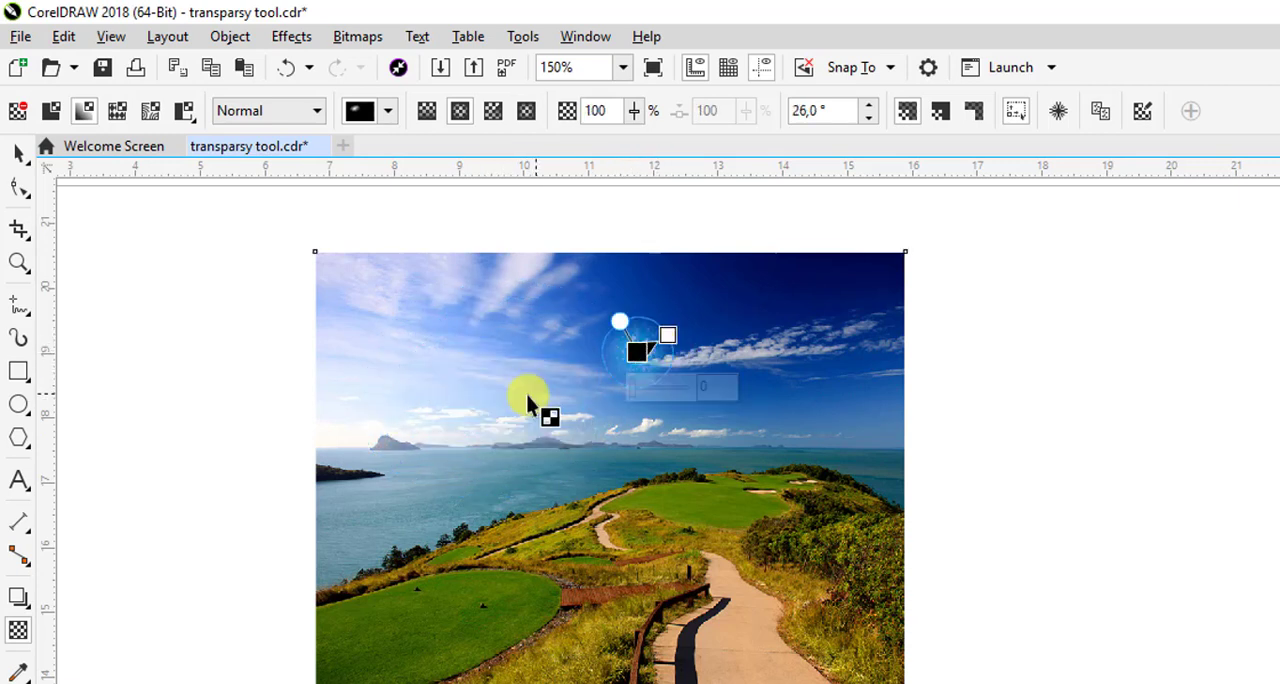
{"action": "left_click", "coordinate": [287, 70]}
Widen and recentre the elliptical transparency over the baby's head and shoulders, rotated about 34.4°, and deselect the photo
{"action": "left_click_drag", "start_coordinate": [627, 352], "coordinate": [681, 336]}
{"action": "left_click_drag", "start_coordinate": [505, 398], "coordinate": [544, 387]}
{"action": "left_click_drag", "start_coordinate": [507, 282], "coordinate": [472, 268]}
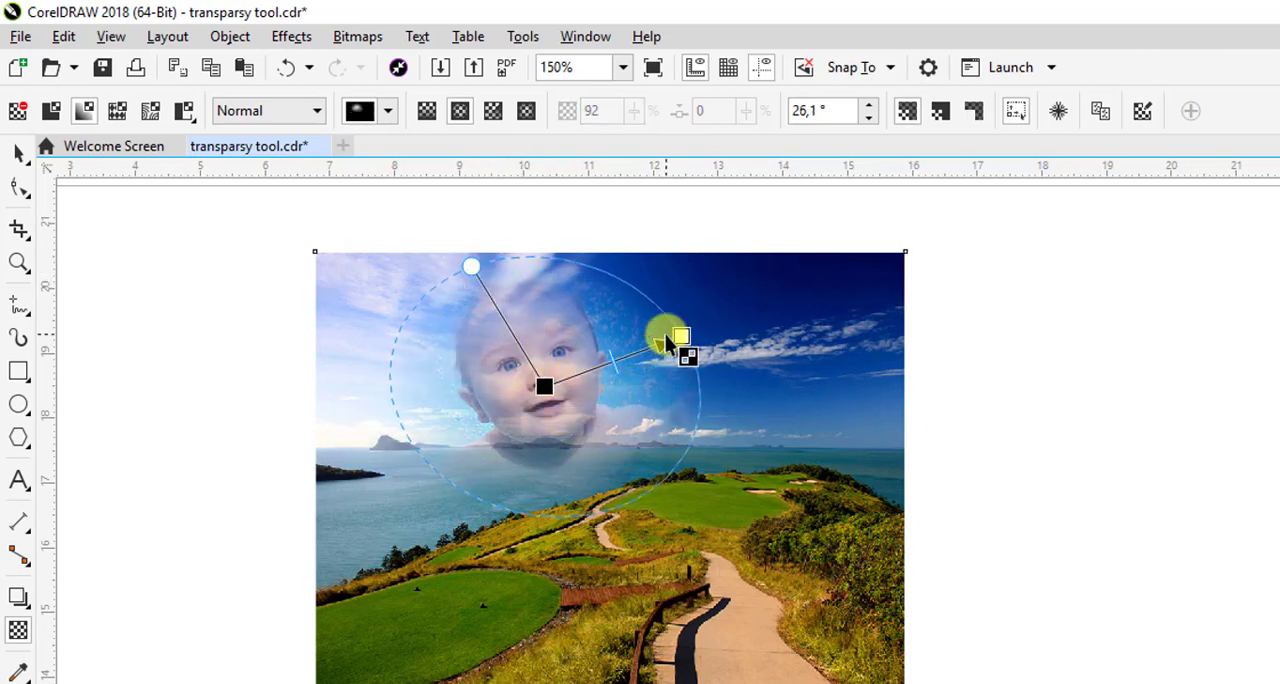
{"action": "left_click_drag", "start_coordinate": [676, 343], "coordinate": [706, 314]}
{"action": "left_click_drag", "start_coordinate": [542, 388], "coordinate": [535, 402]}
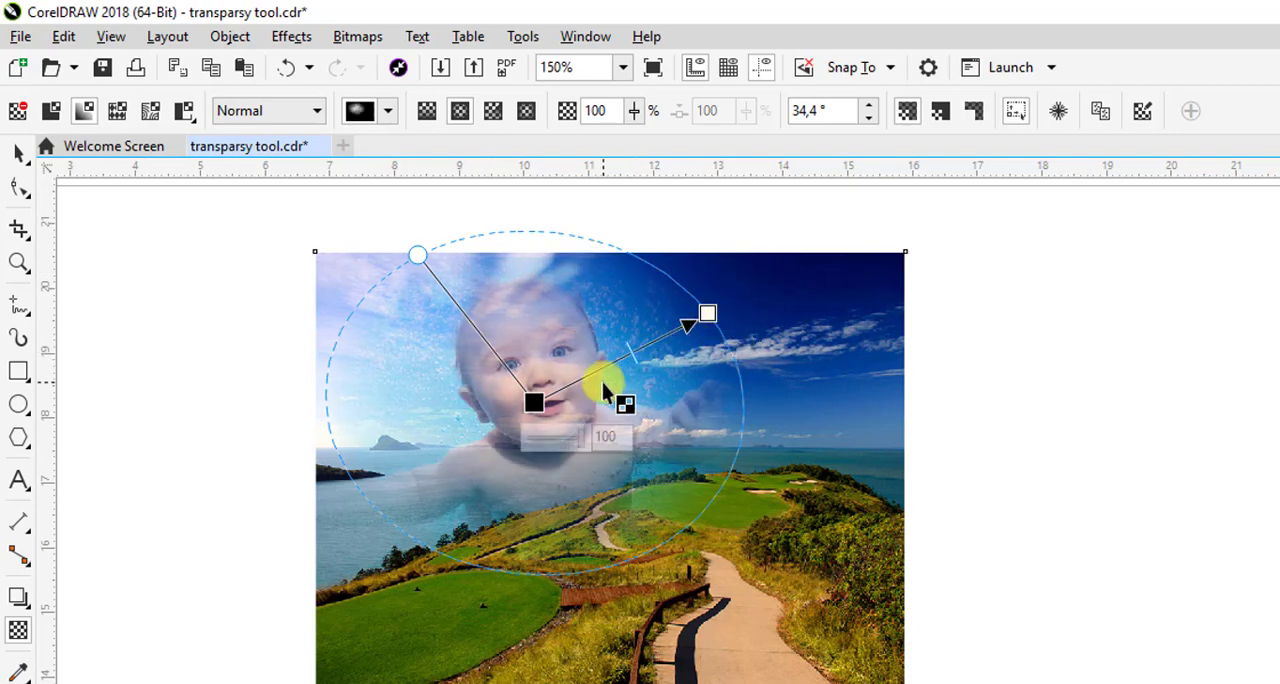
{"action": "left_click", "coordinate": [15, 158]}
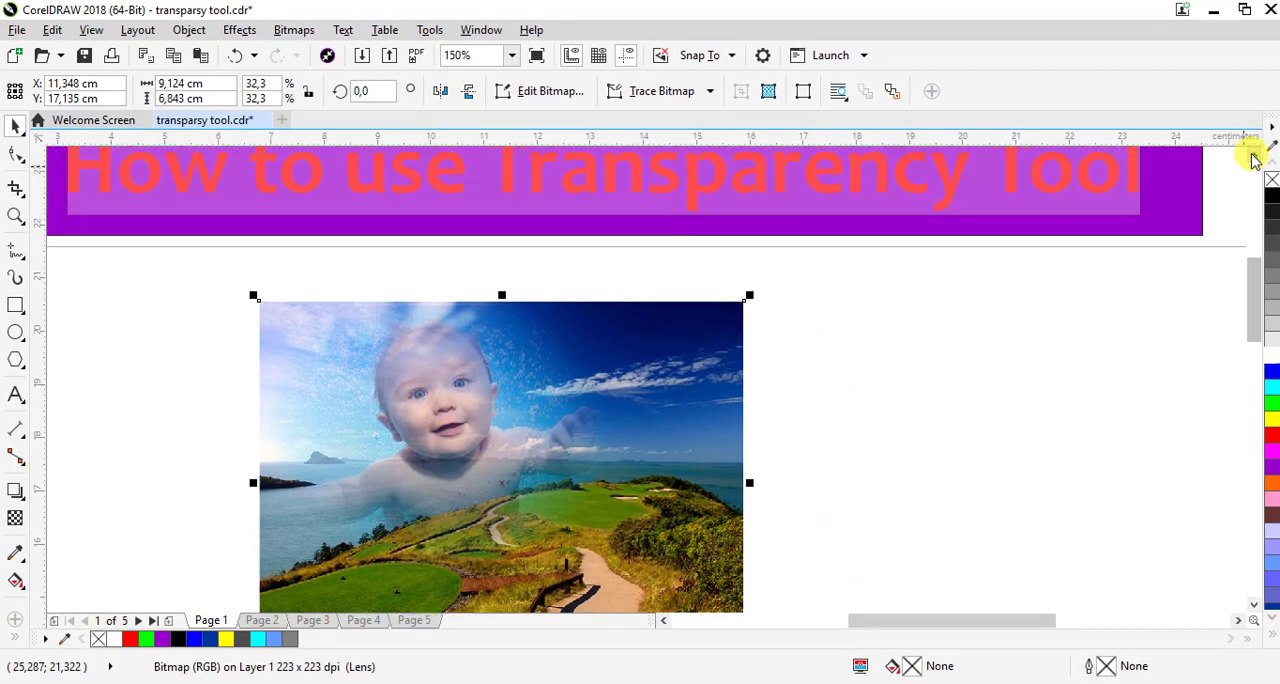
{"action": "left_click", "coordinate": [1253, 155]}
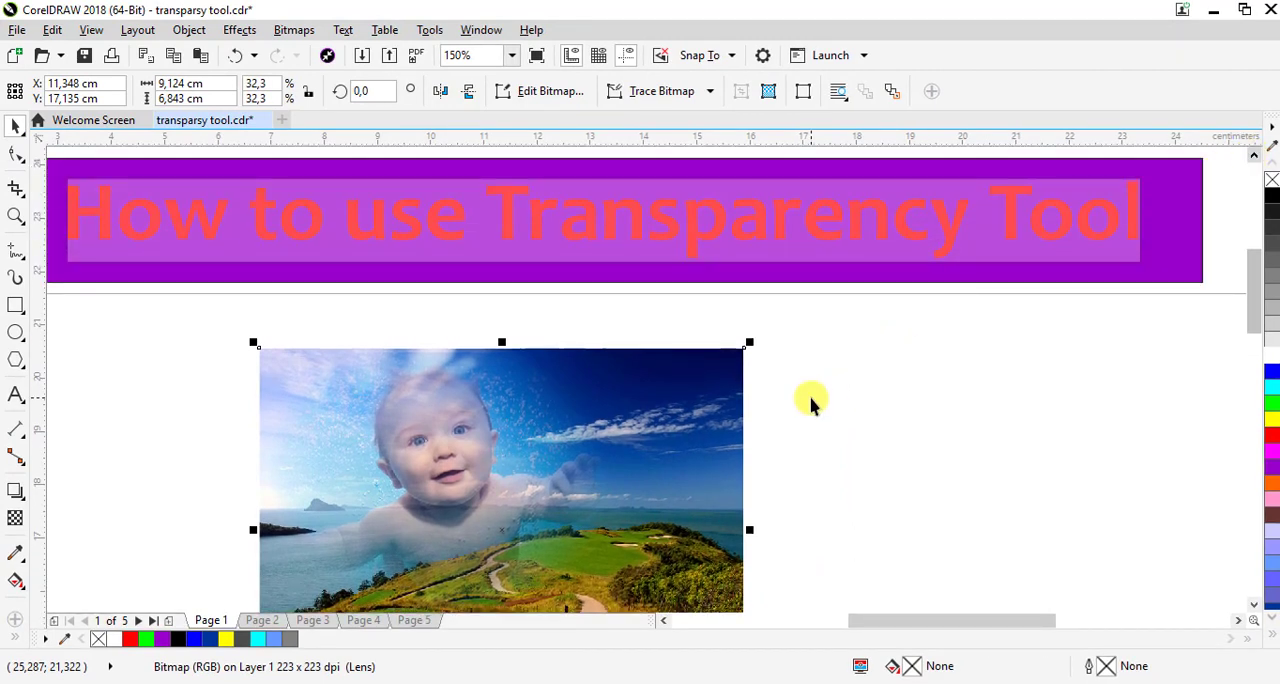
{"action": "scroll", "coordinate": [837, 443], "scroll_direction": "down", "scroll_amount": 2}
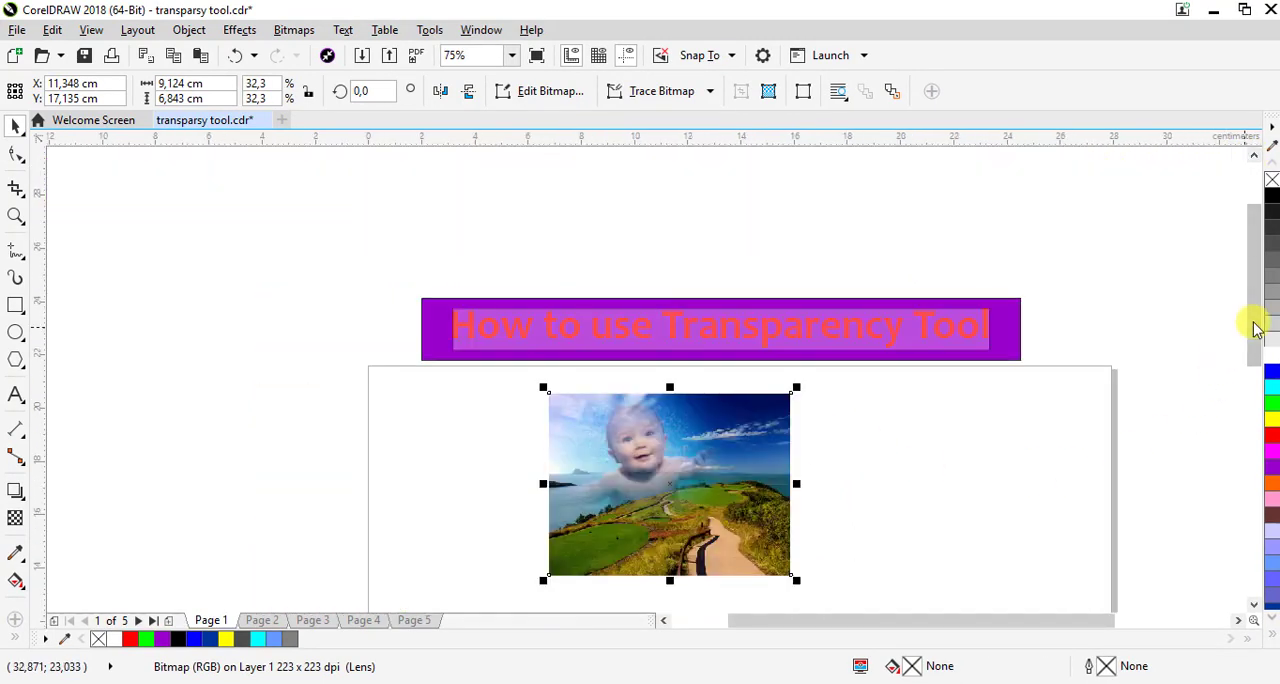
{"action": "left_click_drag", "start_coordinate": [1251, 323], "coordinate": [1257, 360]}
{"action": "left_click", "coordinate": [884, 488]}
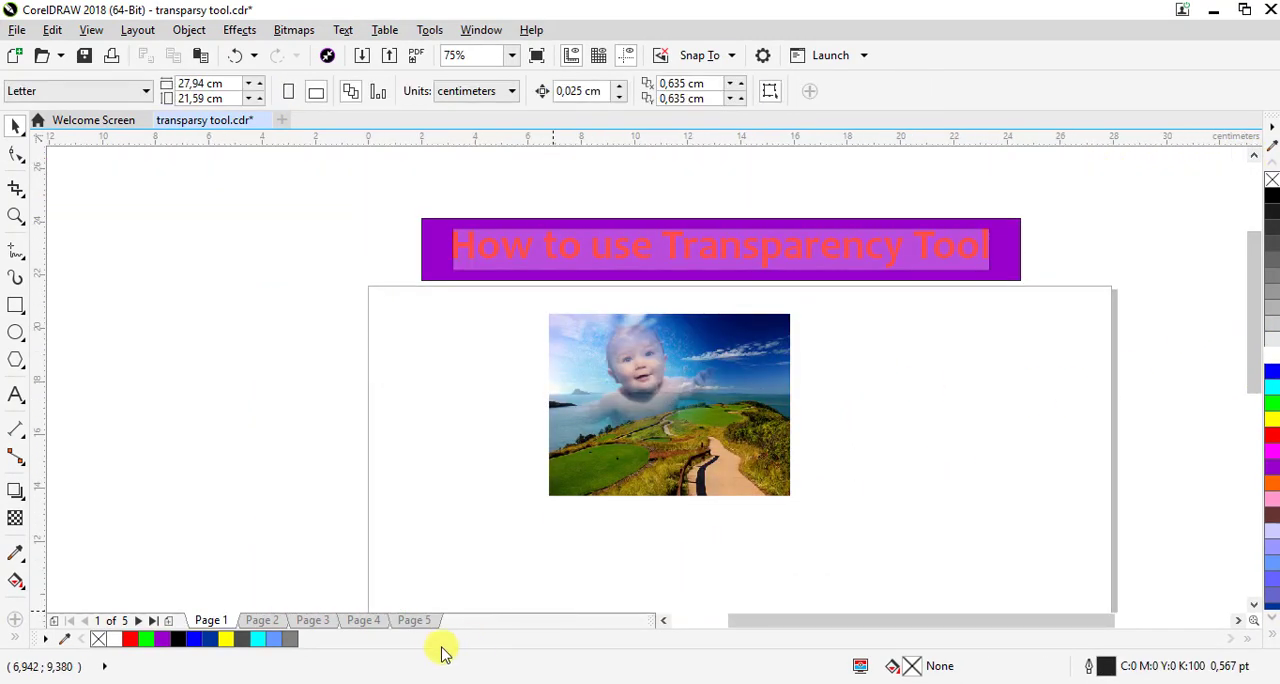
Switch to page 2 and move the "Happy Mother's Day" text to about X 13.78 cm, Y 19.45 cm
{"action": "left_click", "coordinate": [280, 619]}
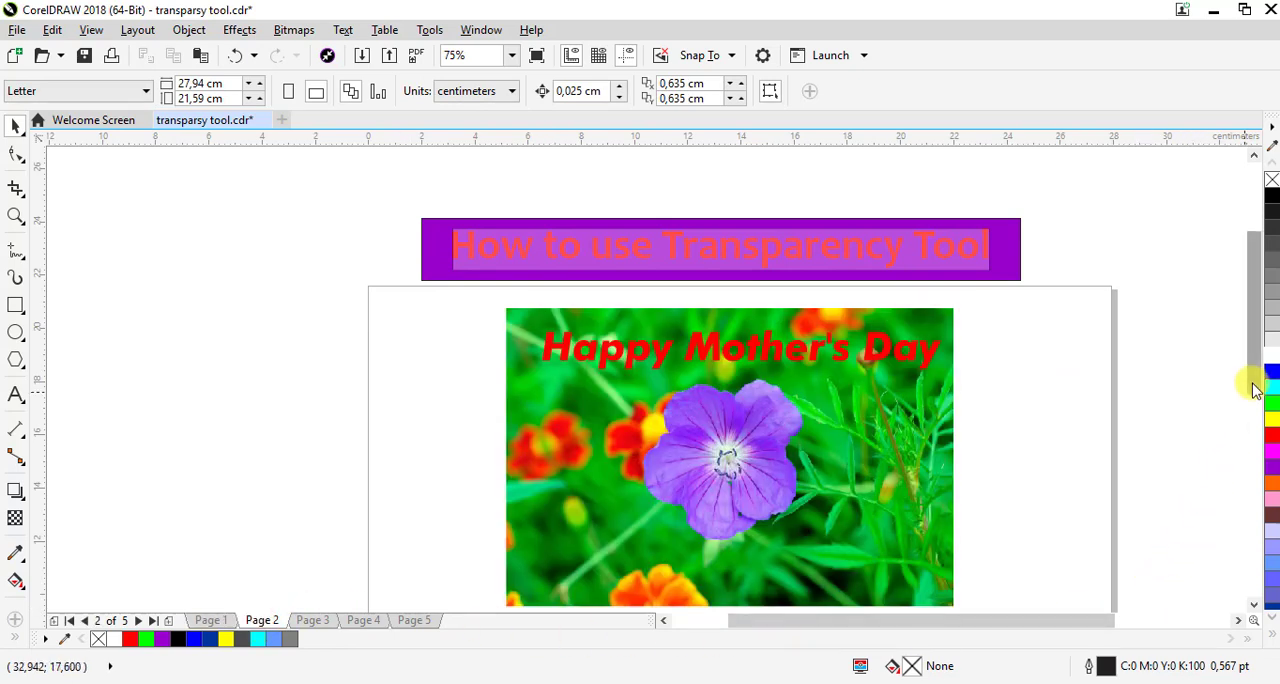
{"action": "scroll", "coordinate": [1252, 400], "scroll_direction": "down", "scroll_amount": 2}
{"action": "left_click", "coordinate": [1238, 620]}
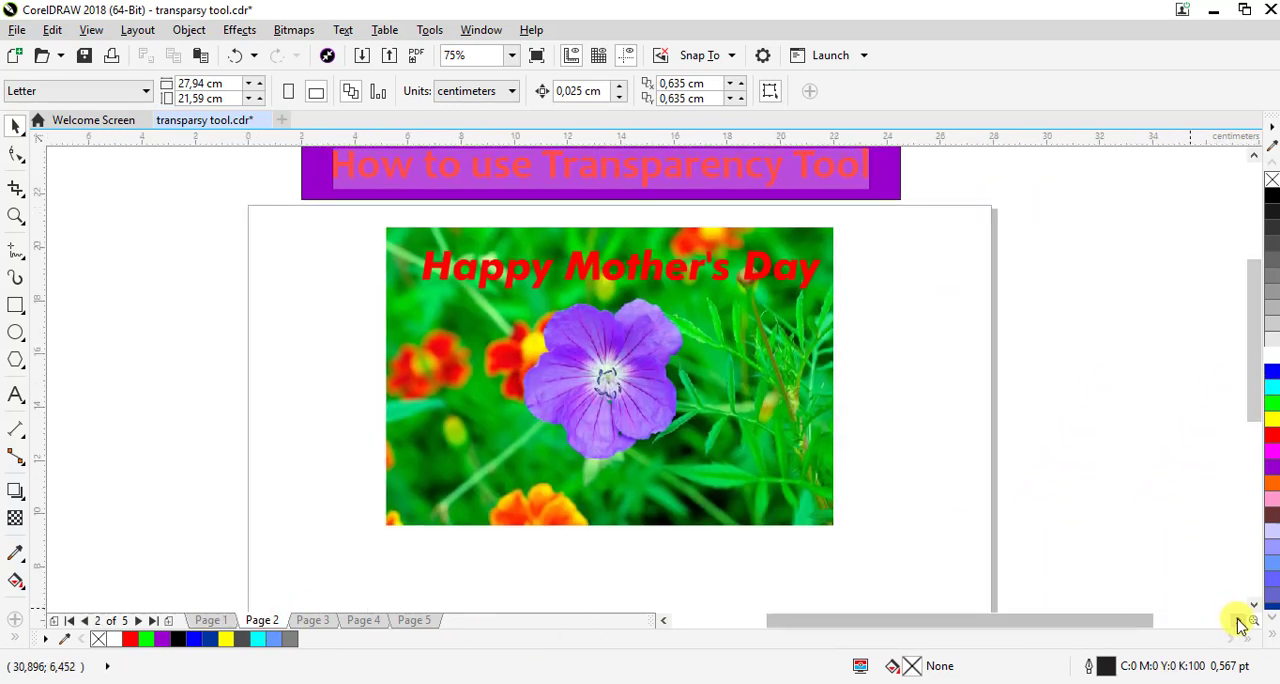
{"action": "left_click", "coordinate": [1238, 620]}
{"action": "left_click", "coordinate": [508, 325]}
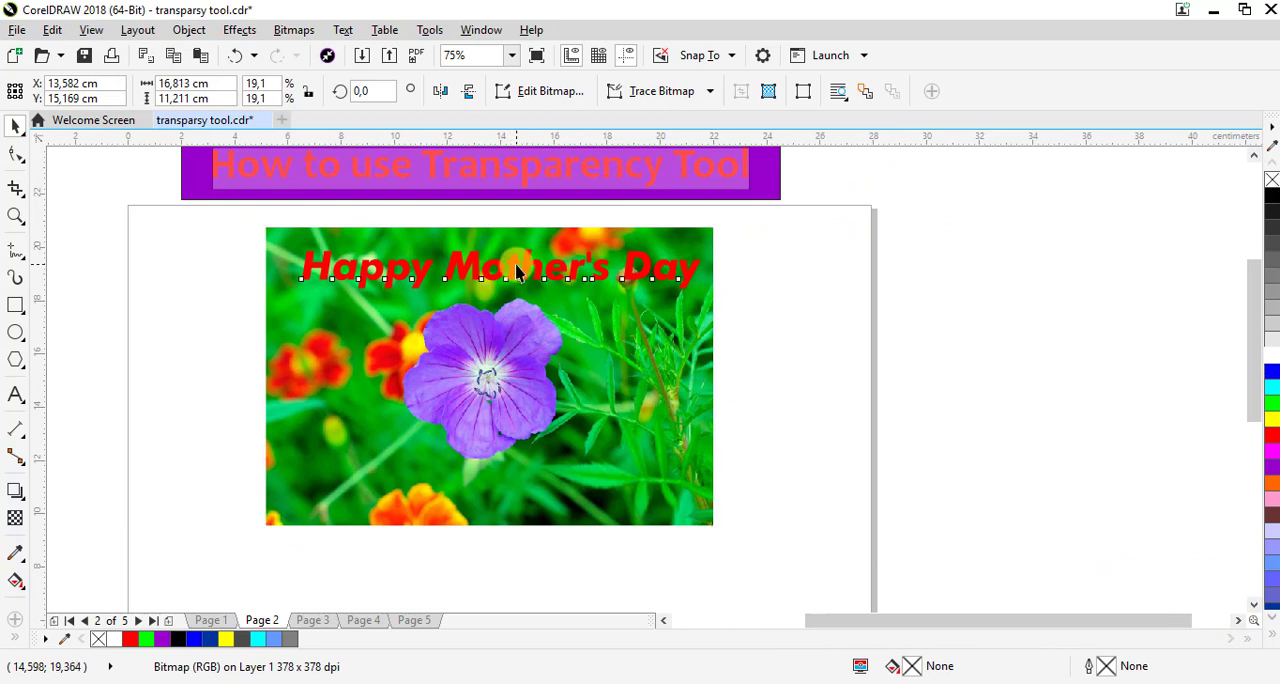
{"action": "left_click_drag", "start_coordinate": [517, 272], "coordinate": [509, 258]}
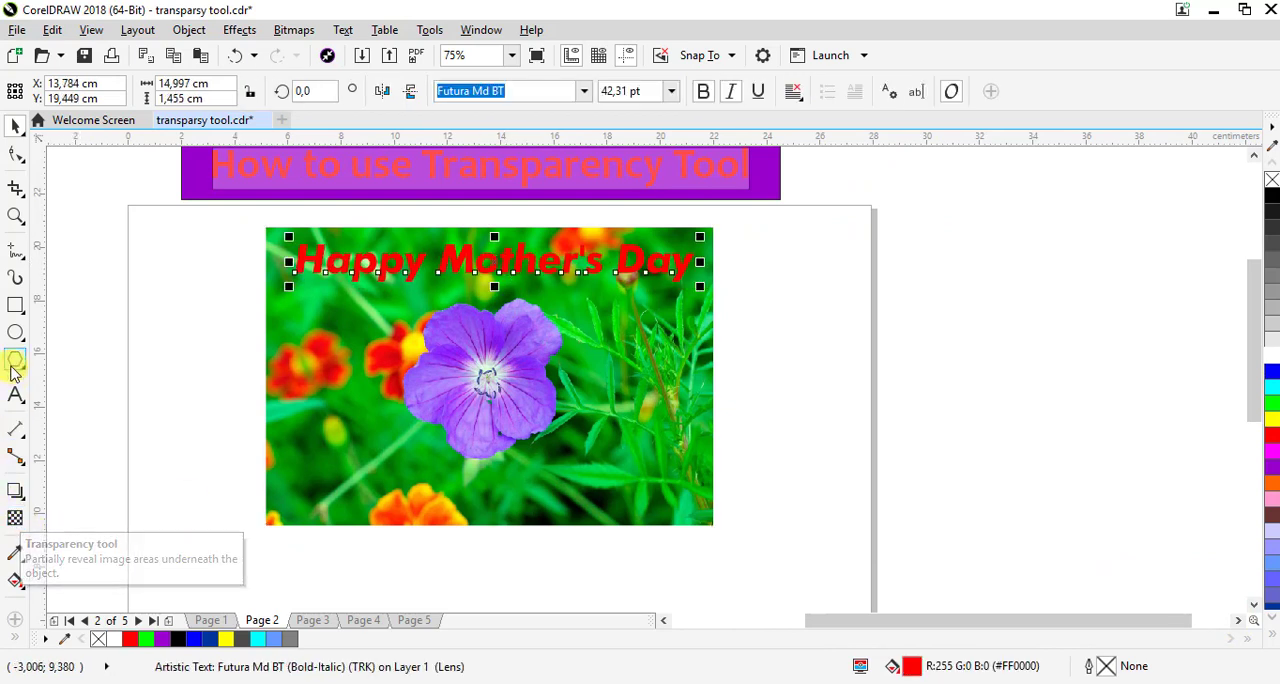
Draw a rectangle about 13.86 by 7.59 cm over the purple flower and position it at about X 13.52 cm, Y 14.34 cm
{"action": "left_click", "coordinate": [15, 307]}
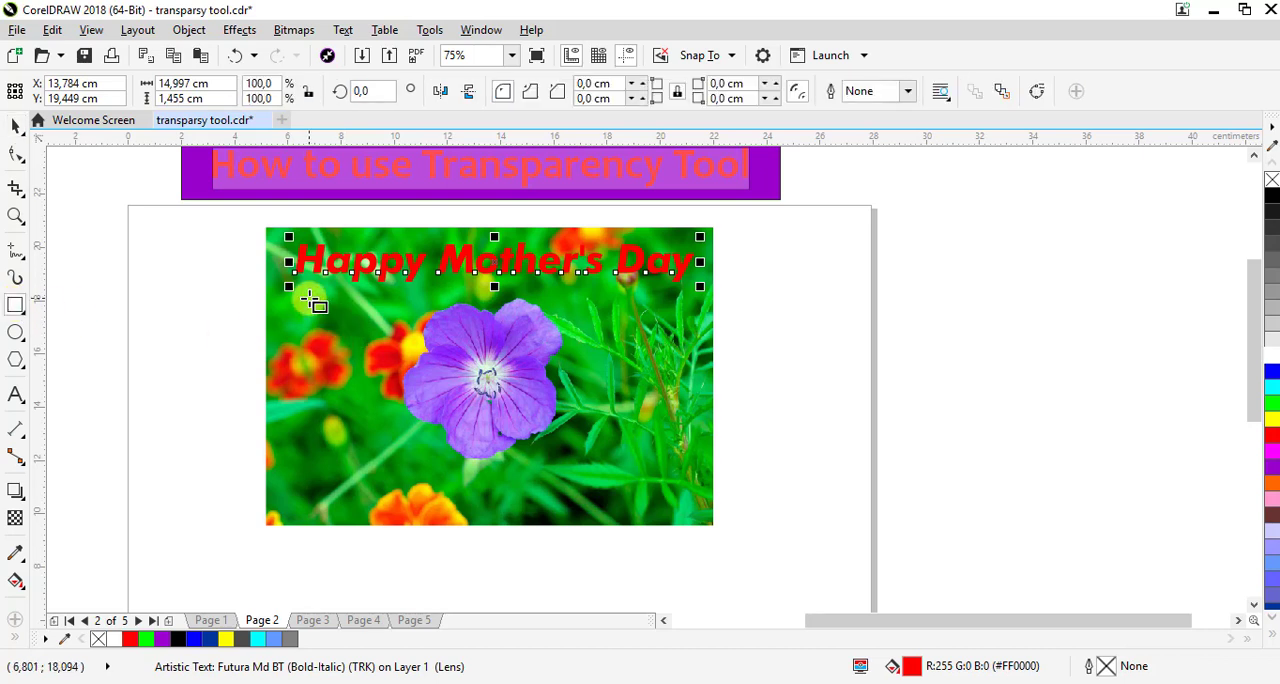
{"action": "left_click_drag", "start_coordinate": [309, 299], "coordinate": [682, 505]}
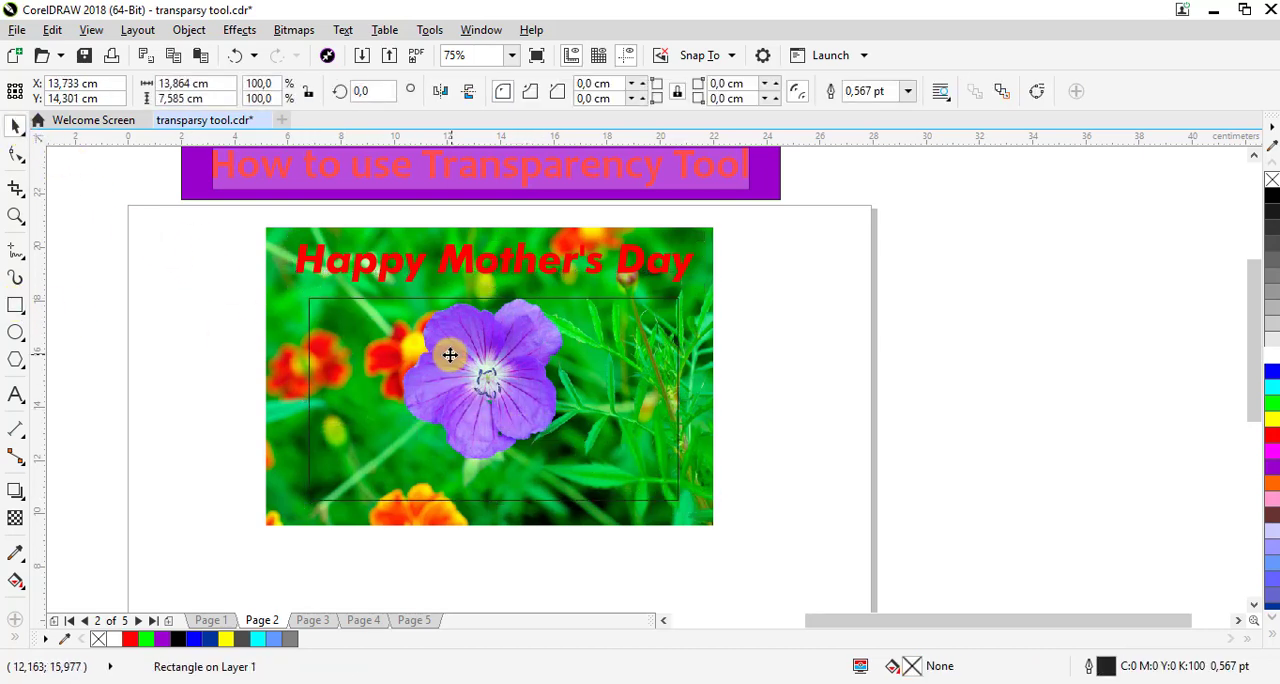
{"action": "left_click_drag", "start_coordinate": [449, 351], "coordinate": [443, 350]}
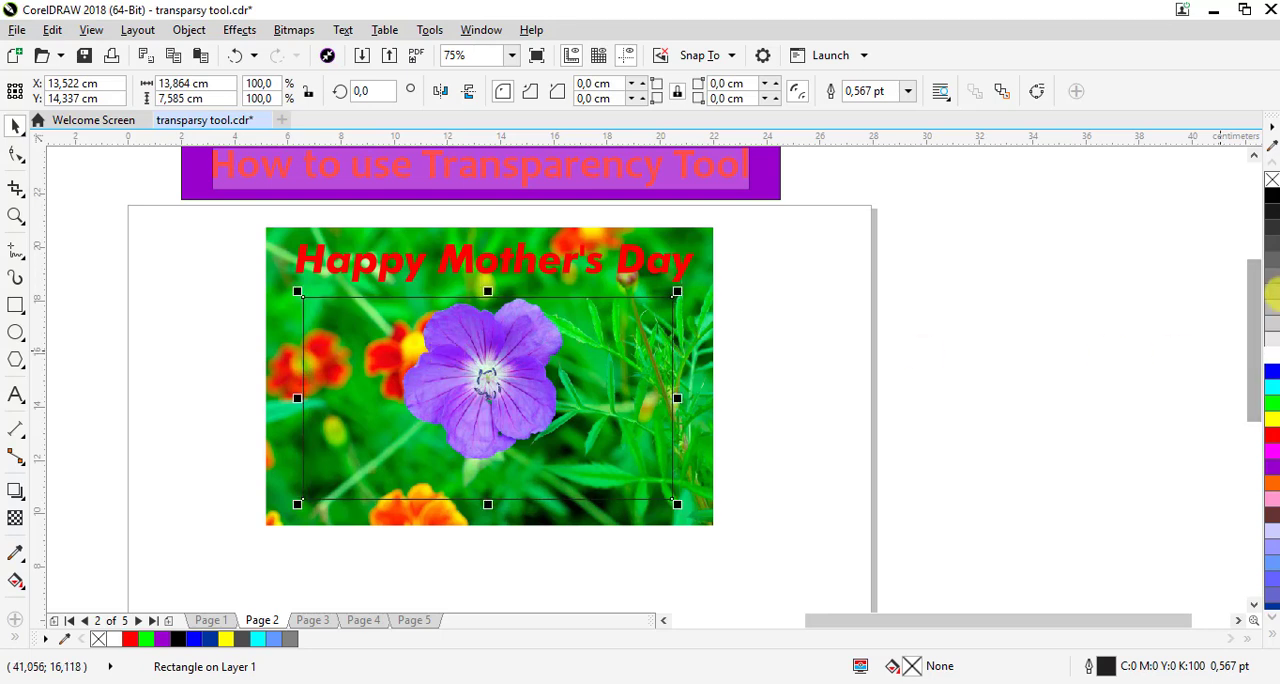
Fill the rectangle with red and give it a uniform transparency of 60
{"action": "left_click", "coordinate": [1270, 437]}
{"action": "left_click", "coordinate": [16, 518]}
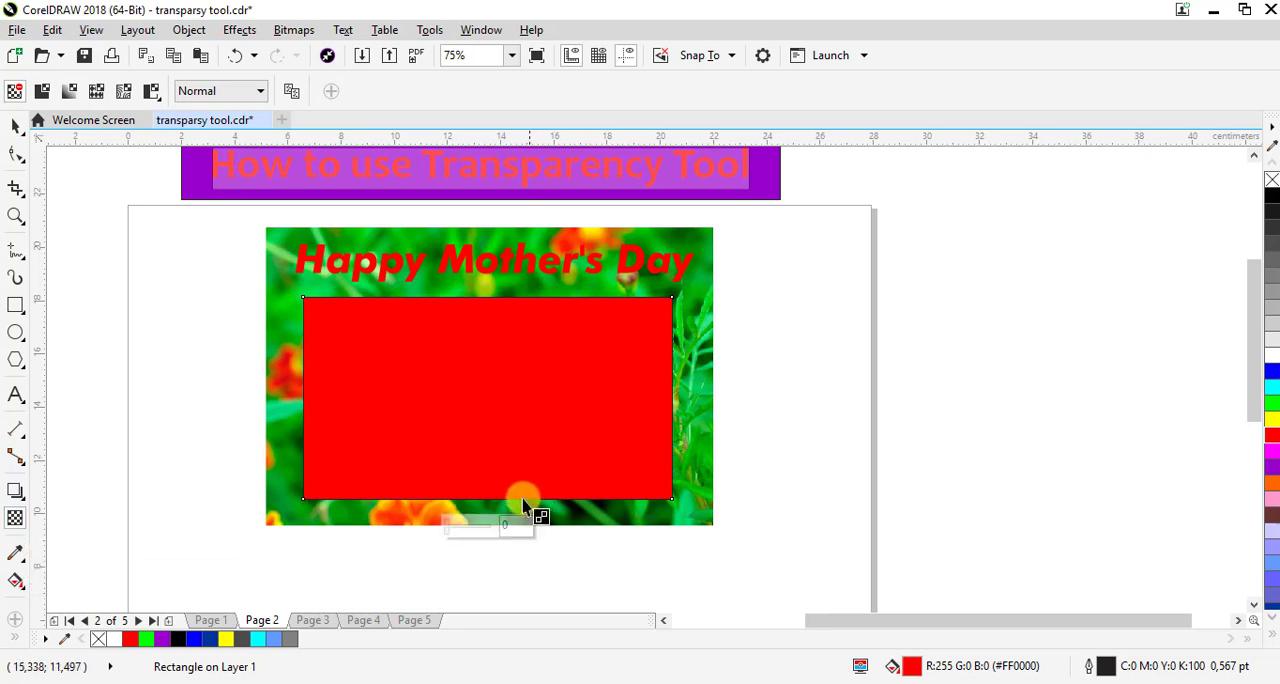
{"action": "left_click_drag", "start_coordinate": [453, 531], "coordinate": [465, 533]}
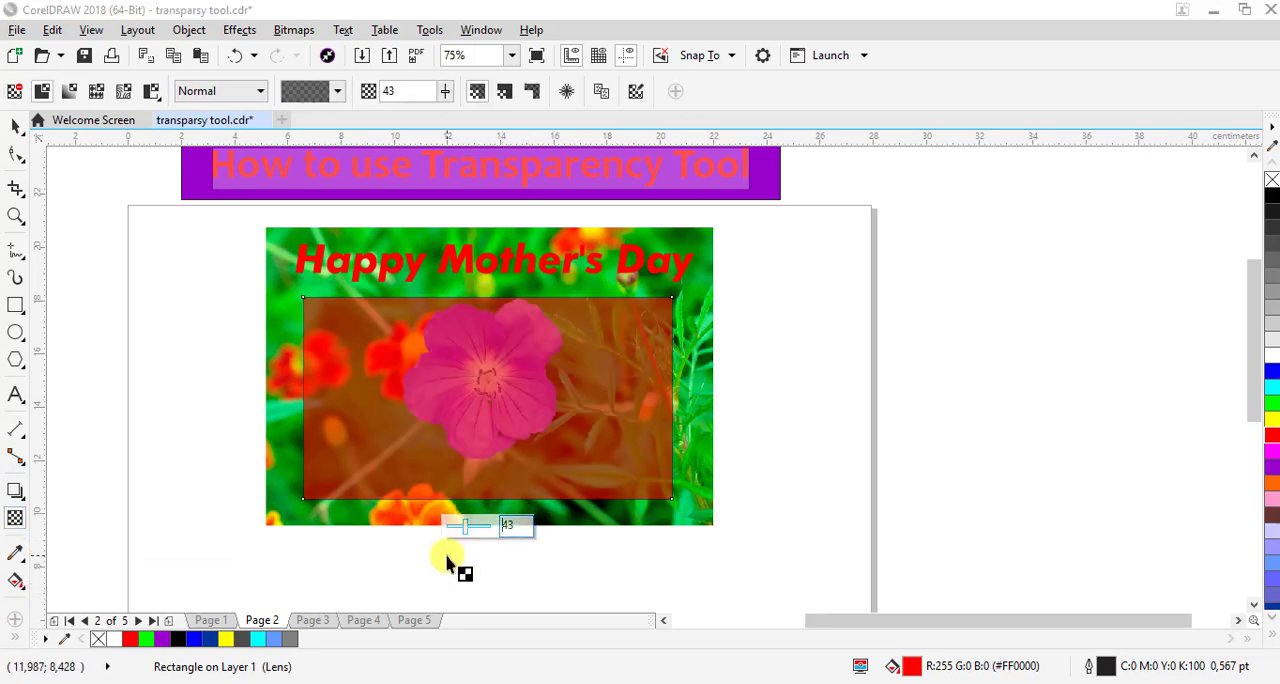
{"action": "left_click_drag", "start_coordinate": [466, 526], "coordinate": [474, 527]}
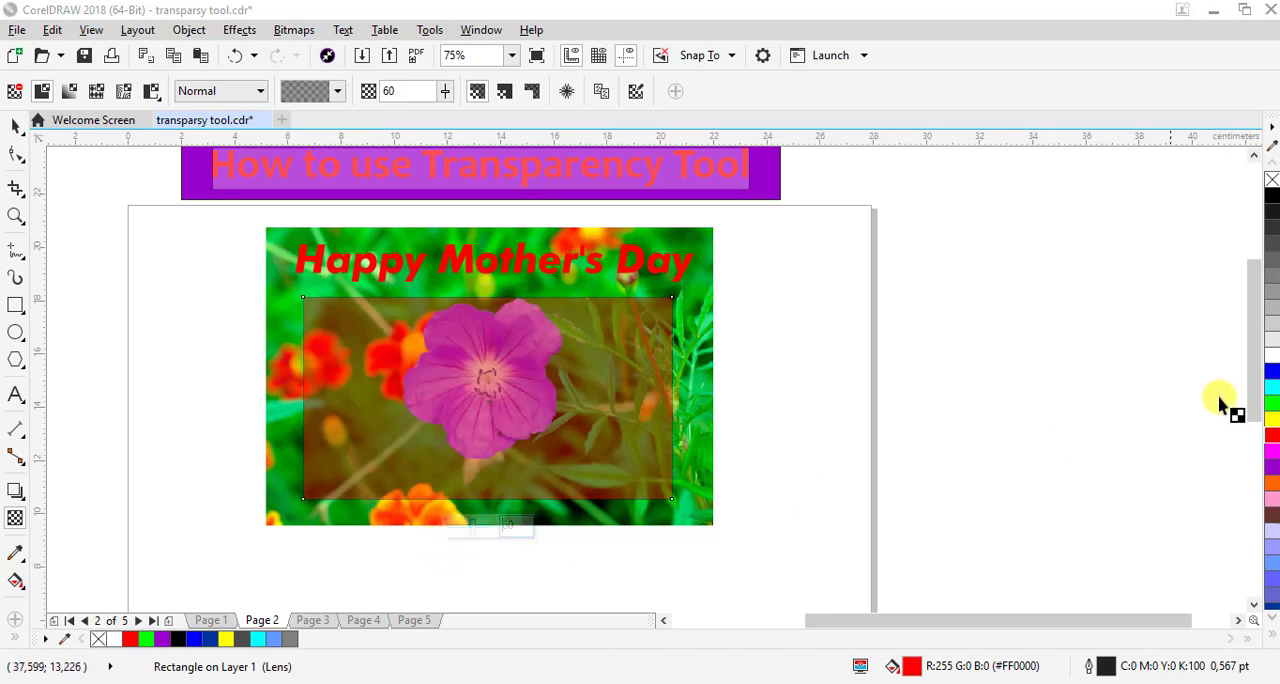
Remove the red rectangle's outline and move it to about X 13.66 cm, Y 14.2 cm
{"action": "right_click", "coordinate": [1272, 180]}
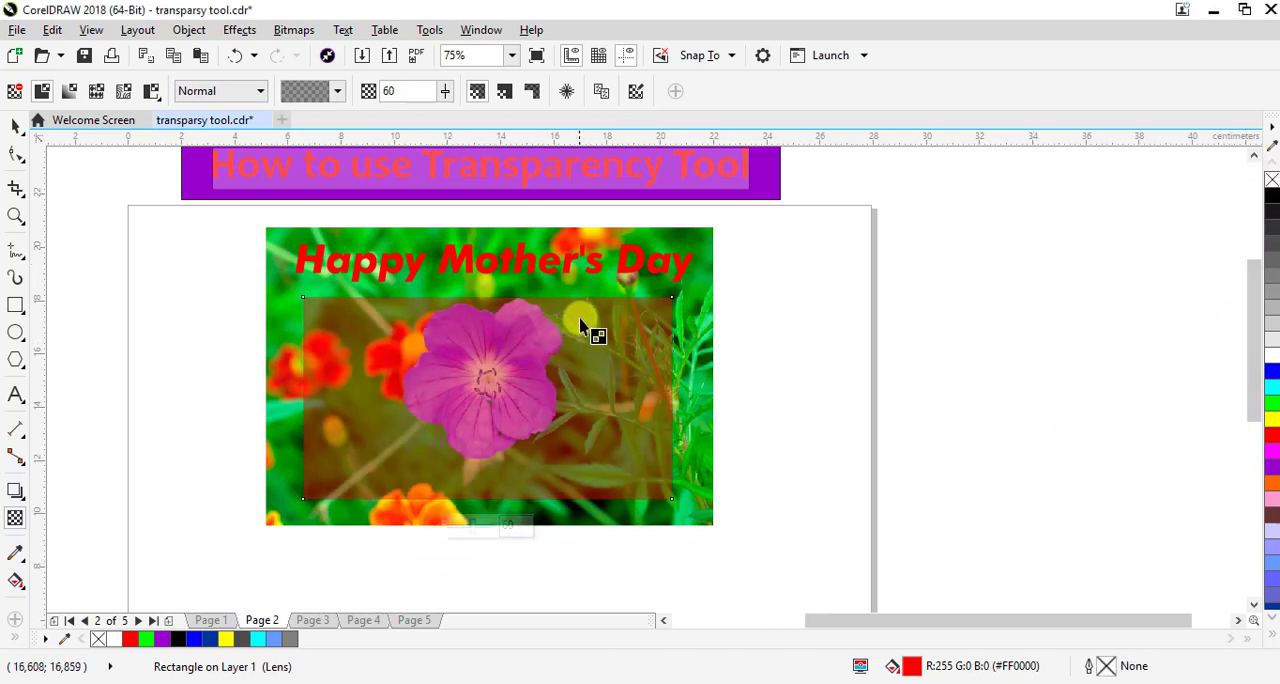
{"action": "left_click", "coordinate": [16, 127]}
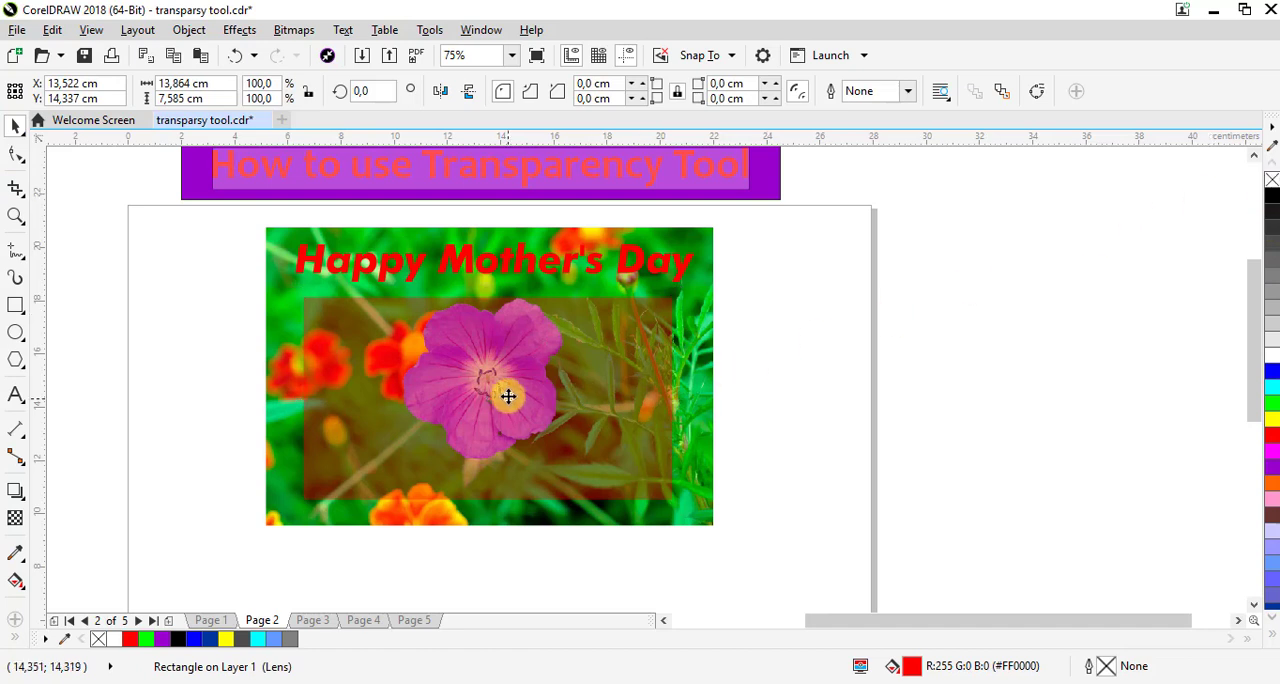
{"action": "mouse_move", "coordinate": [510, 399]}
{"action": "left_mouse_down"}
{"action": "mouse_move", "coordinate": [515, 346]}
{"action": "mouse_move", "coordinate": [512, 403]}
{"action": "left_mouse_up"}
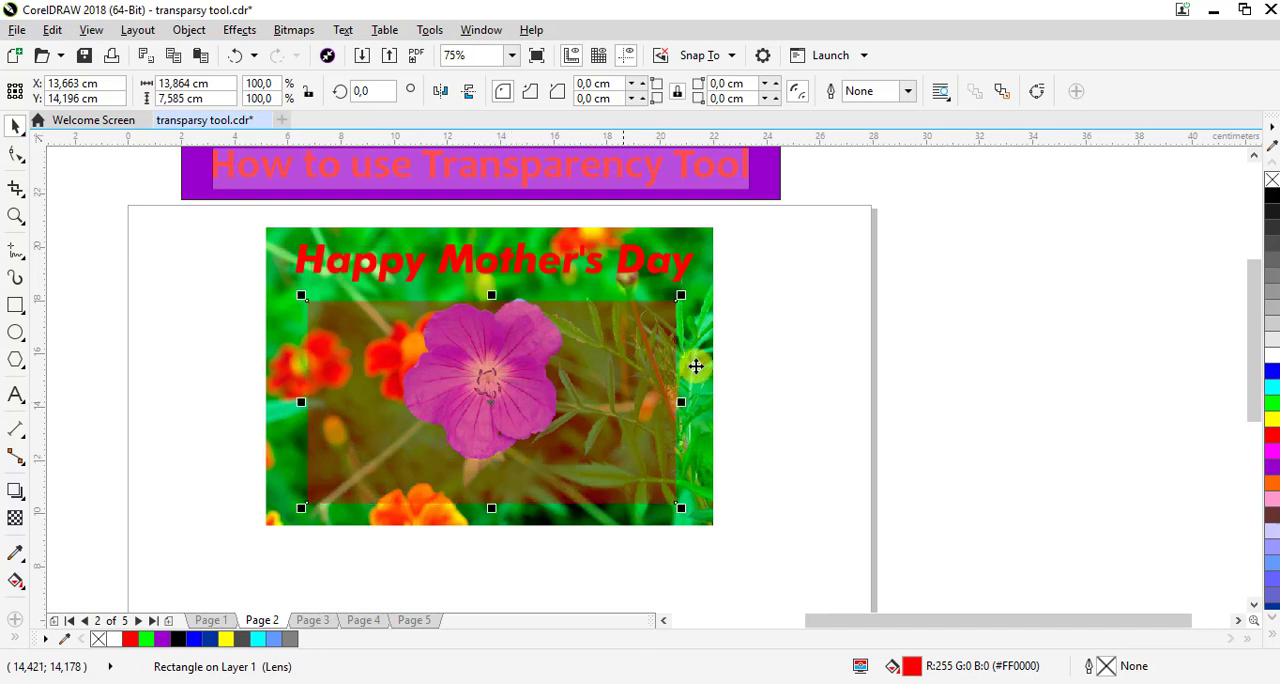
{"action": "left_click", "coordinate": [795, 307]}
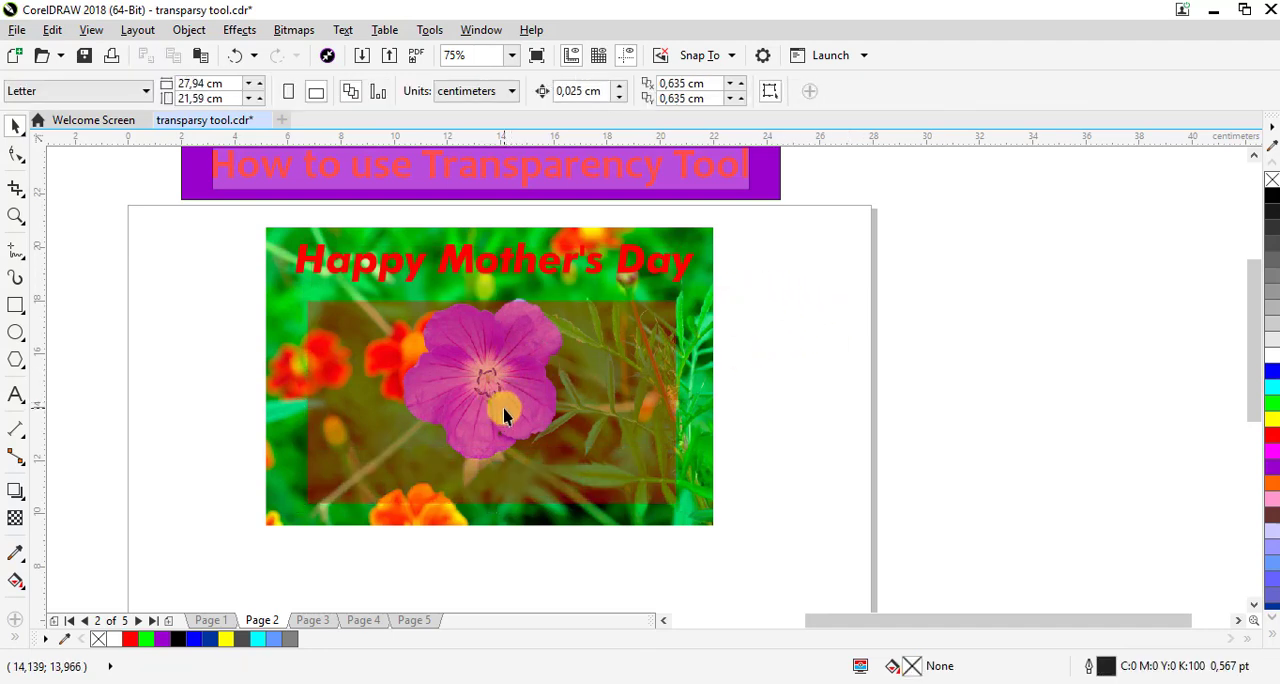
Resize the red rectangle to cover the flower photo's full width down to its lower edge, and move the heading text up to about Y 19.66 cm
{"action": "left_click", "coordinate": [430, 362]}
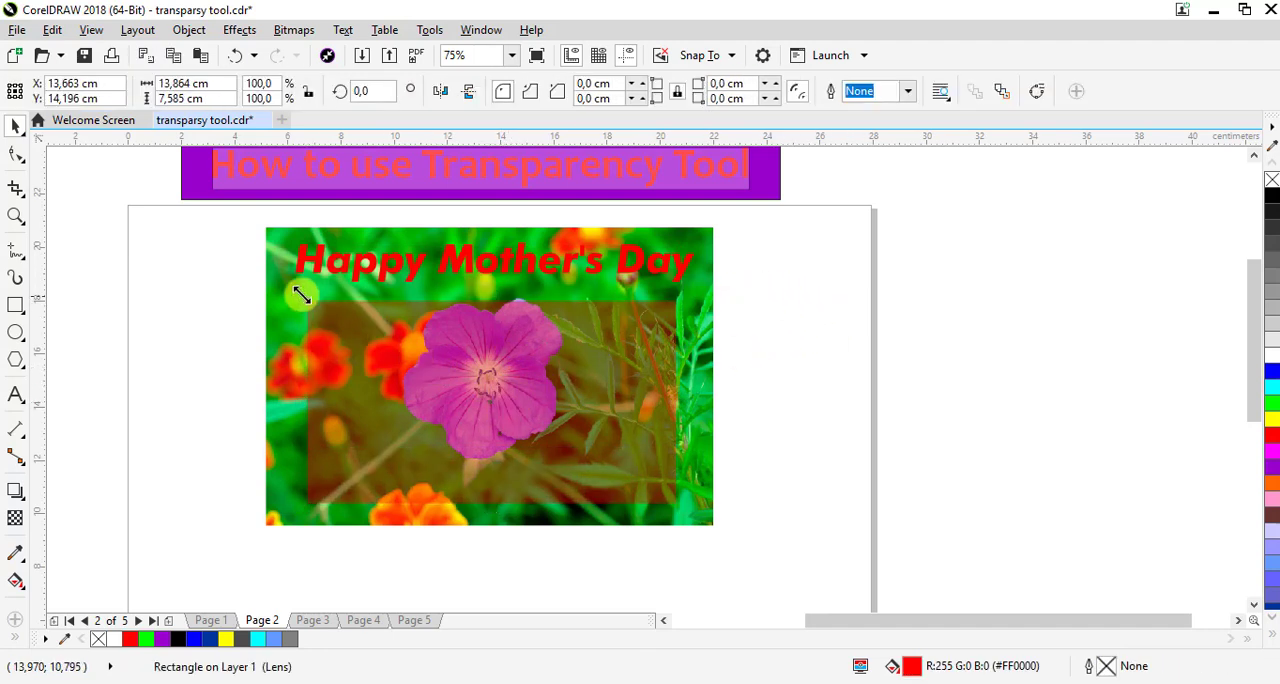
{"action": "left_click_drag", "start_coordinate": [301, 295], "coordinate": [256, 268]}
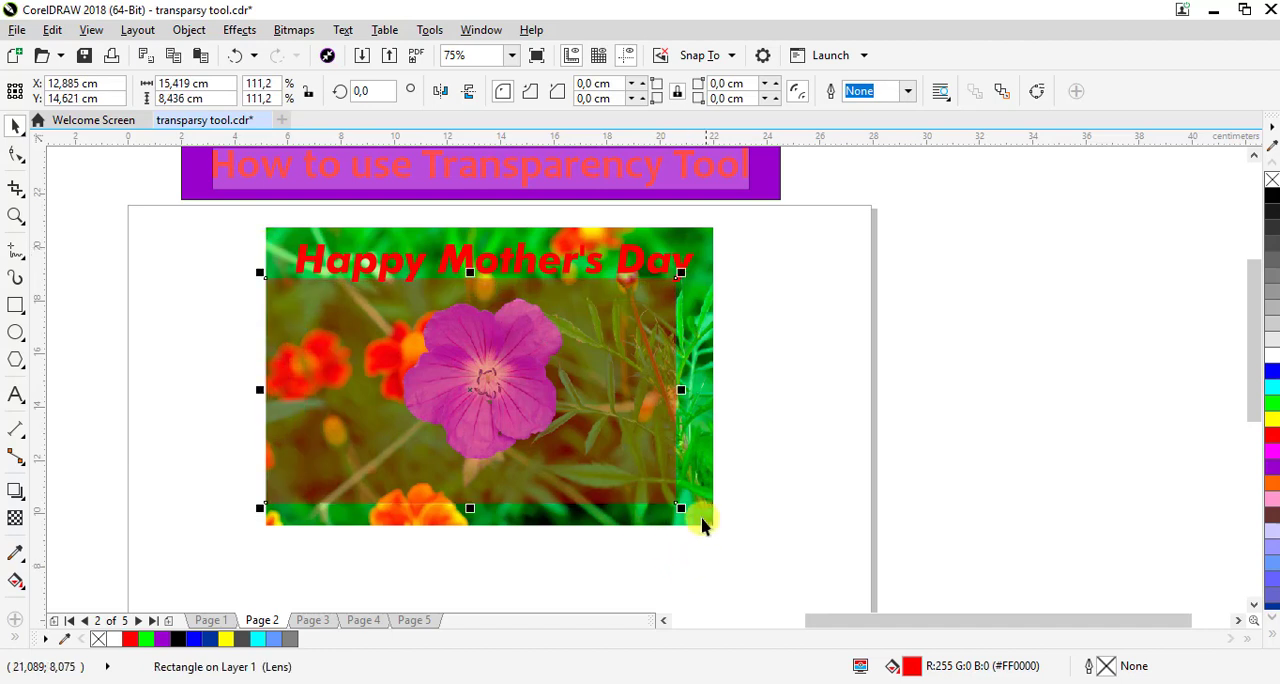
{"action": "left_click_drag", "start_coordinate": [681, 511], "coordinate": [718, 527]}
{"action": "left_click", "coordinate": [1043, 294]}
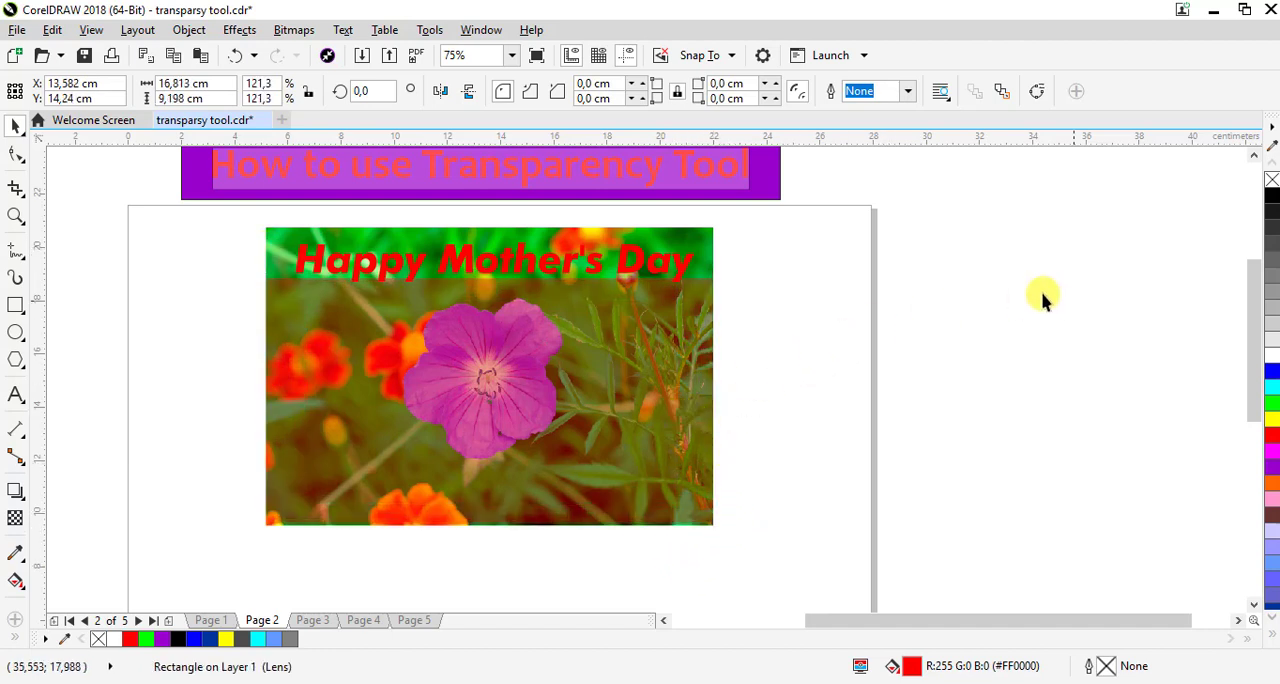
{"action": "left_click", "coordinate": [624, 277]}
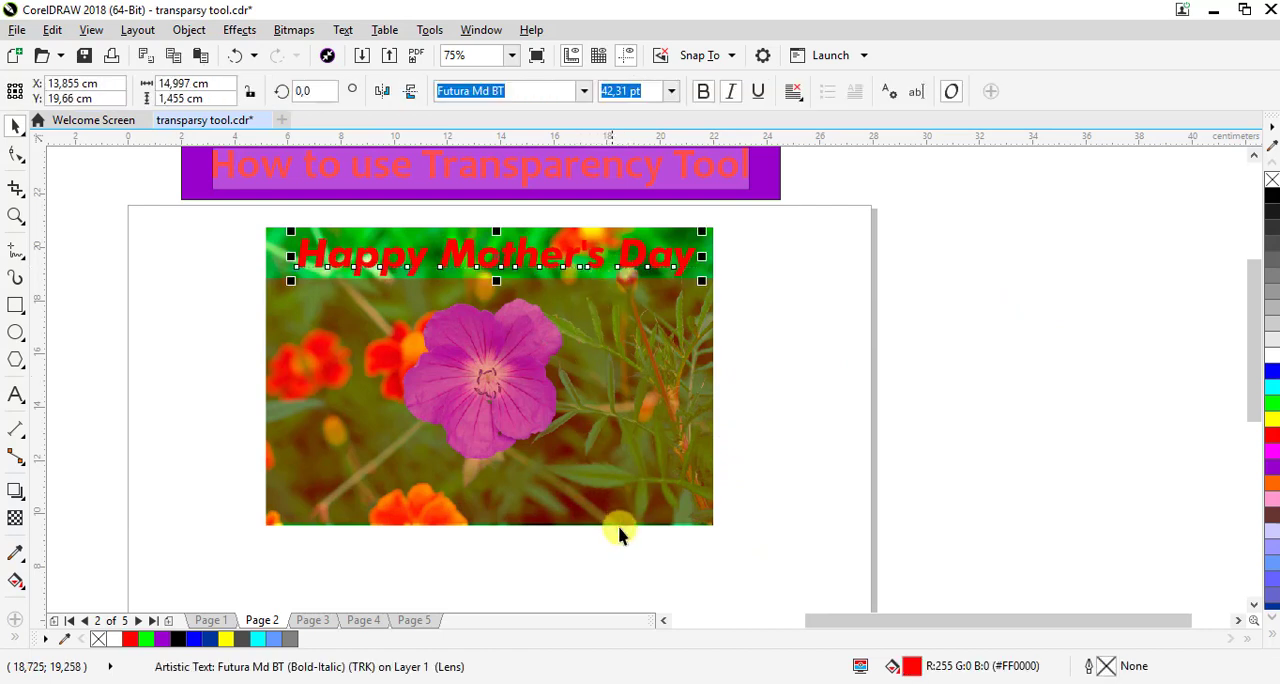
On page 3, resize the bicycle photo to about 16.58 by 10.49 cm and move it to about X 13.75 cm, Y 16.34 cm
{"action": "left_click", "coordinate": [643, 578]}
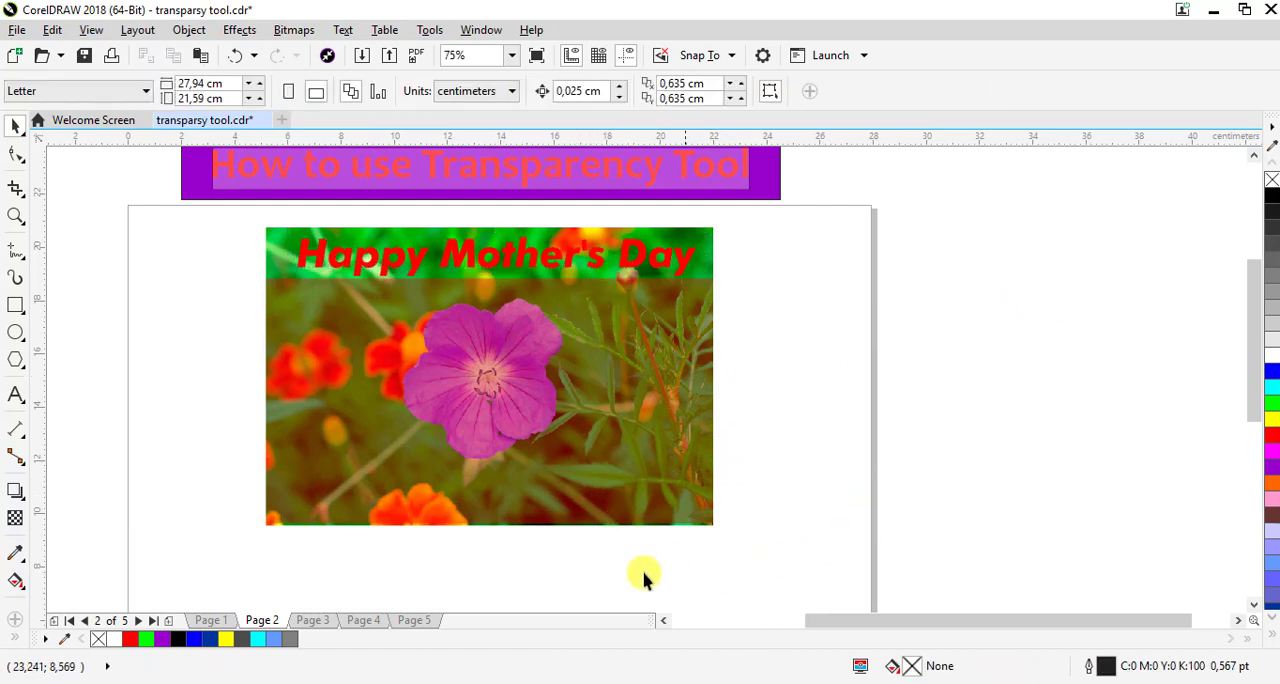
{"action": "left_click", "coordinate": [310, 621]}
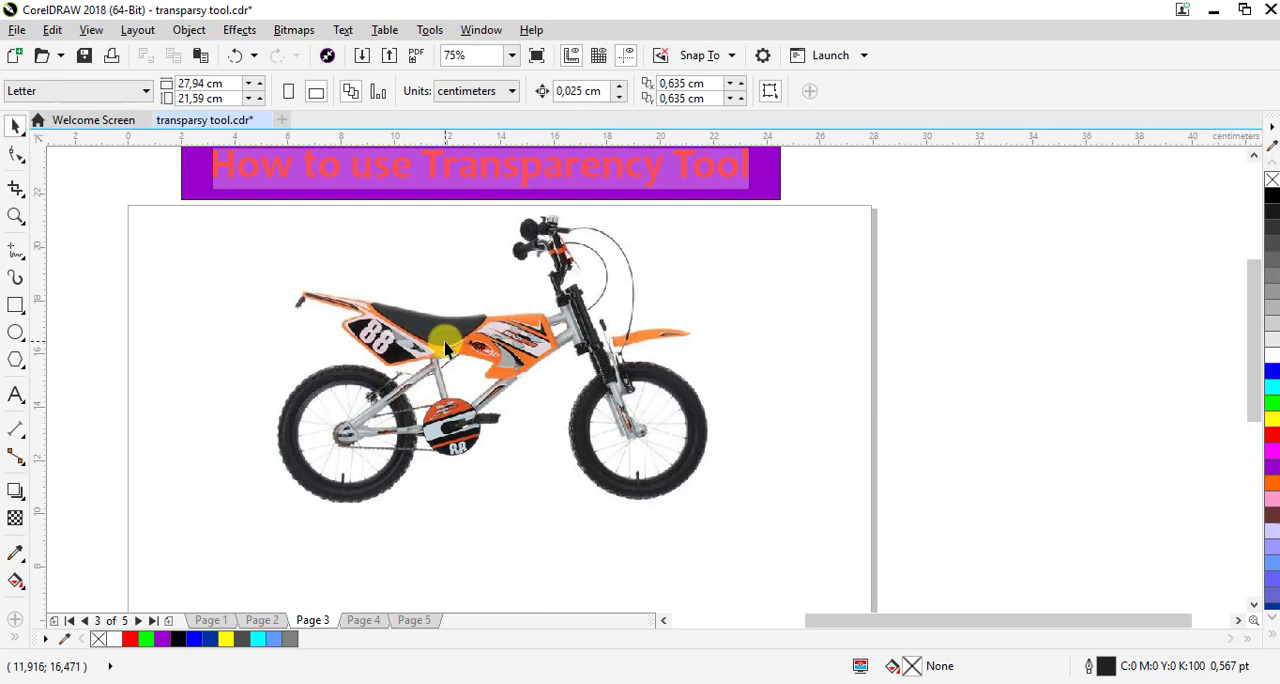
{"action": "left_click", "coordinate": [409, 456]}
{"action": "left_click_drag", "start_coordinate": [250, 516], "coordinate": [276, 498]}
{"action": "left_click_drag", "start_coordinate": [495, 367], "coordinate": [485, 355]}
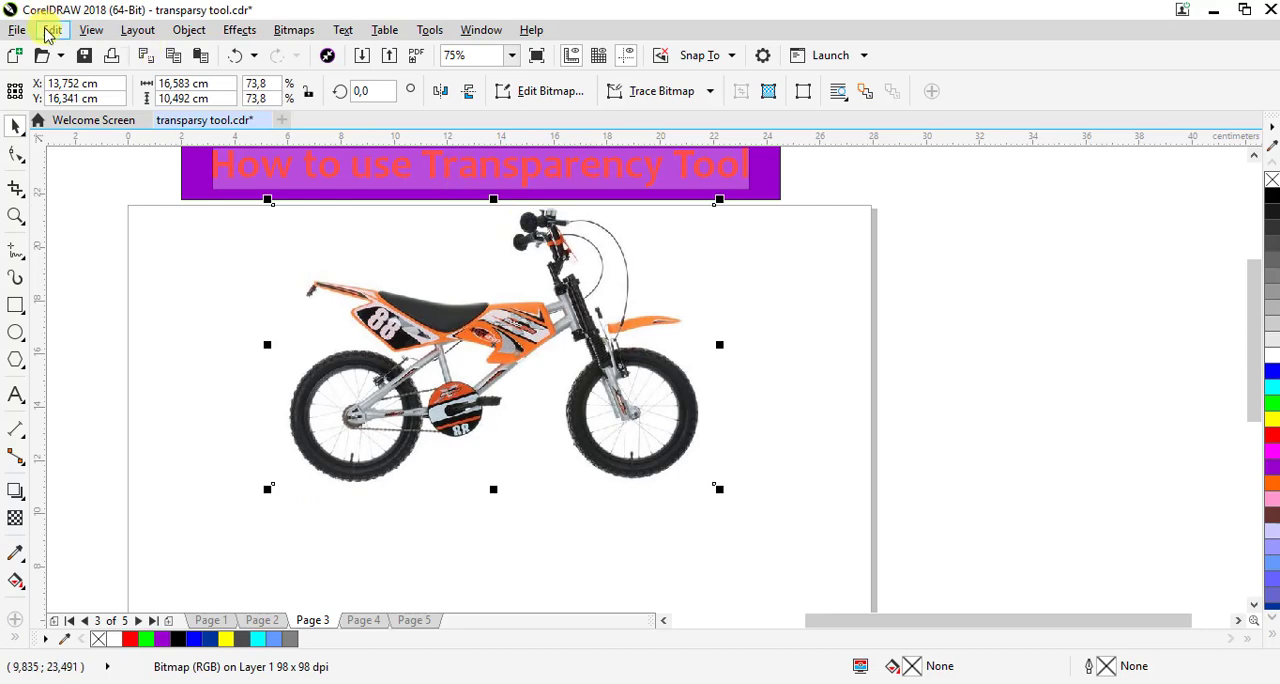
Place a vertically mirrored duplicate of the bicycle photo directly beneath the original, at about X 14 cm, Y 5.96 cm
{"action": "left_click", "coordinate": [50, 30]}
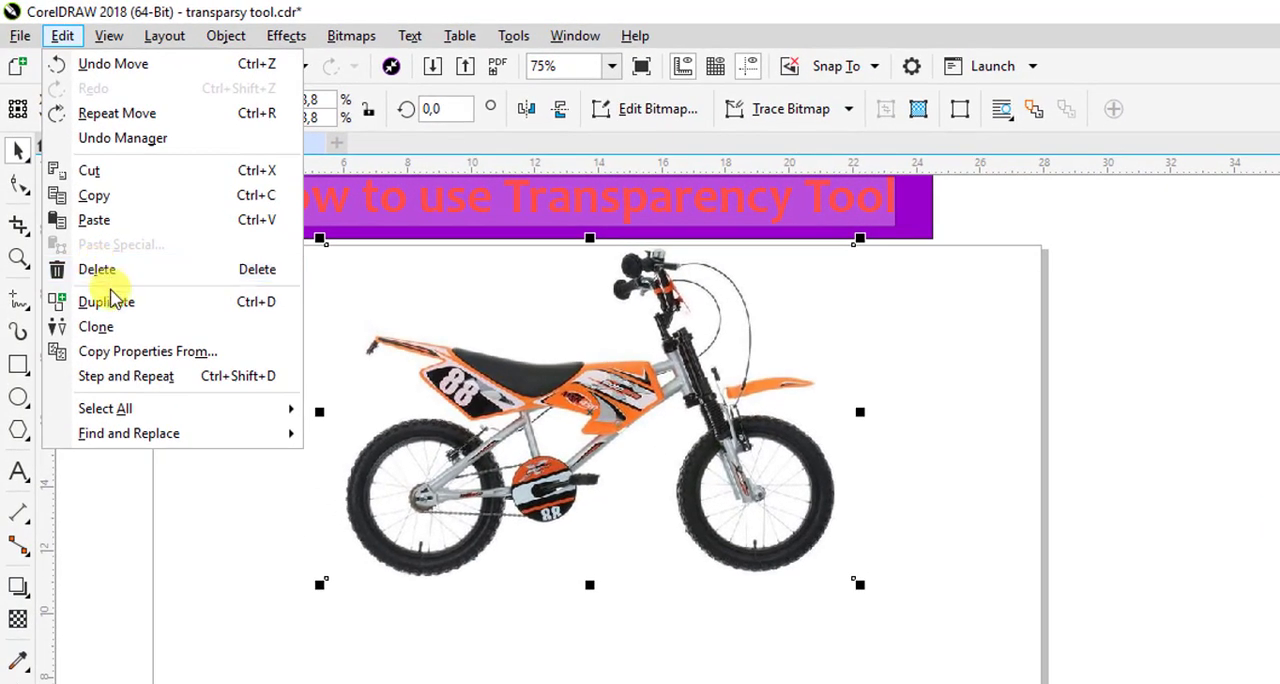
{"action": "left_click", "coordinate": [103, 308]}
{"action": "left_click_drag", "start_coordinate": [674, 434], "coordinate": [648, 268]}
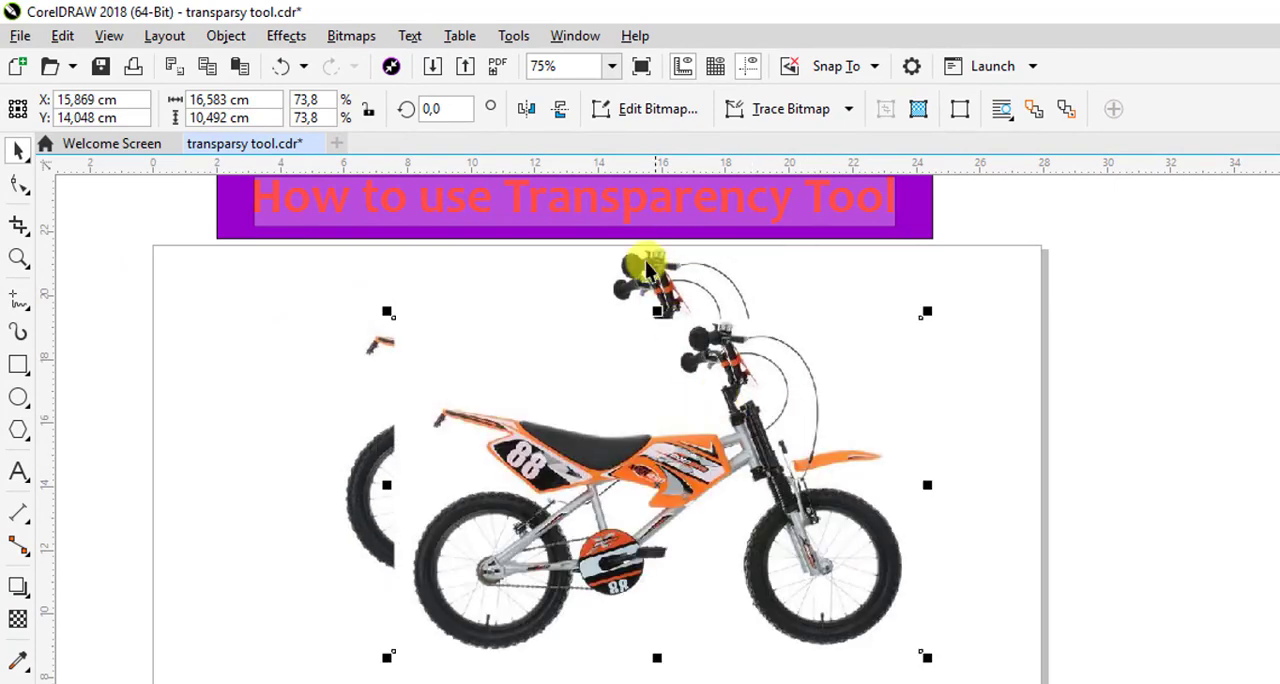
{"action": "left_click", "coordinate": [560, 110]}
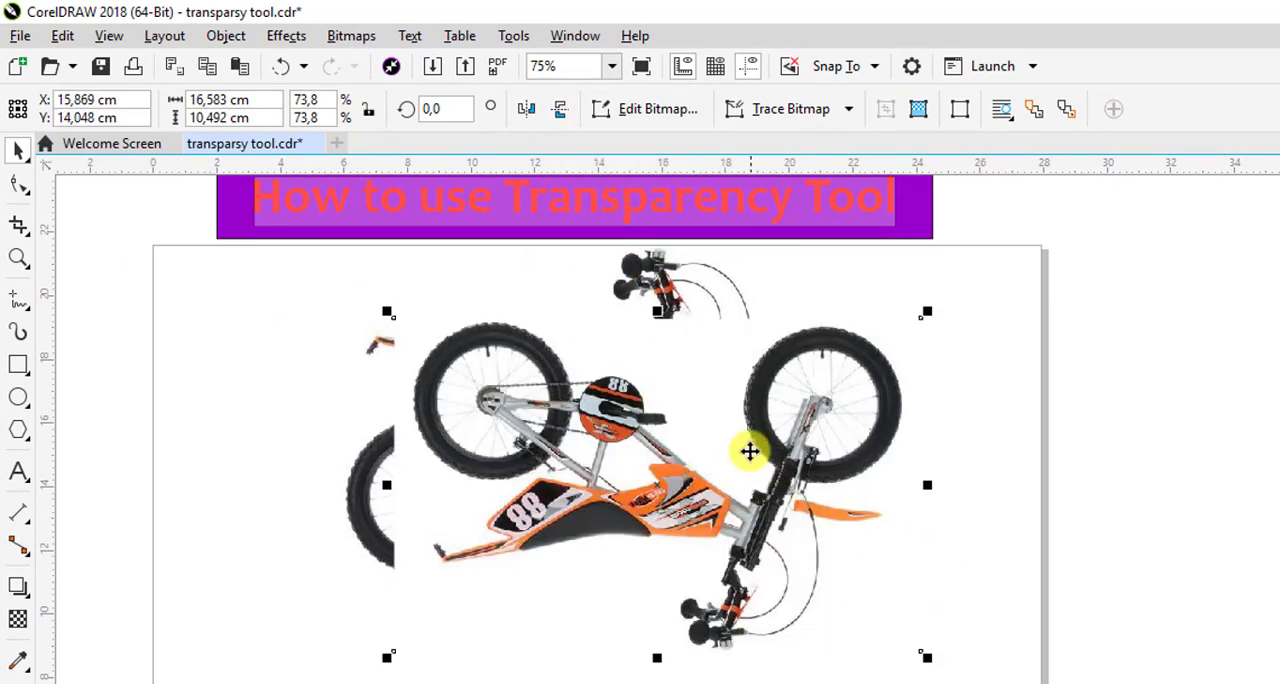
{"action": "left_click_drag", "start_coordinate": [806, 380], "coordinate": [740, 646]}
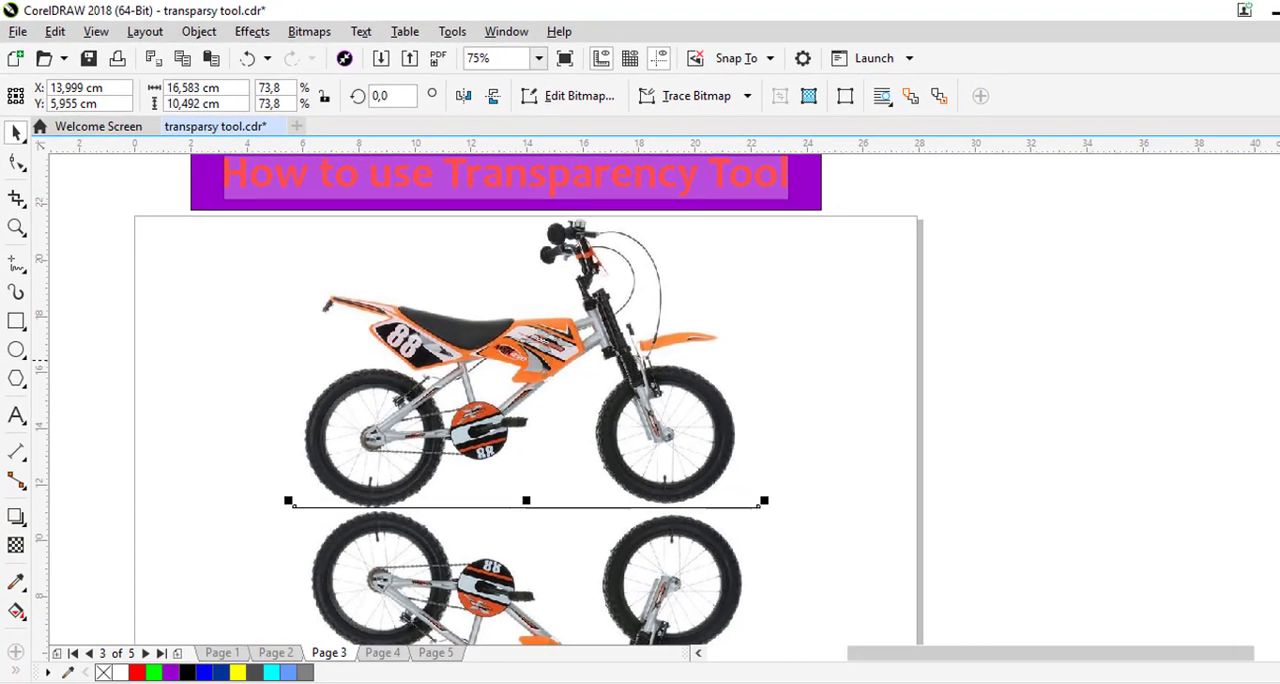
Move the larger faded bicycle copy out from under the mirrored photo and delete it
{"action": "left_click_drag", "start_coordinate": [1256, 350], "coordinate": [1255, 393]}
{"action": "left_click_drag", "start_coordinate": [672, 580], "coordinate": [983, 436]}
{"action": "right_click", "coordinate": [983, 436]}
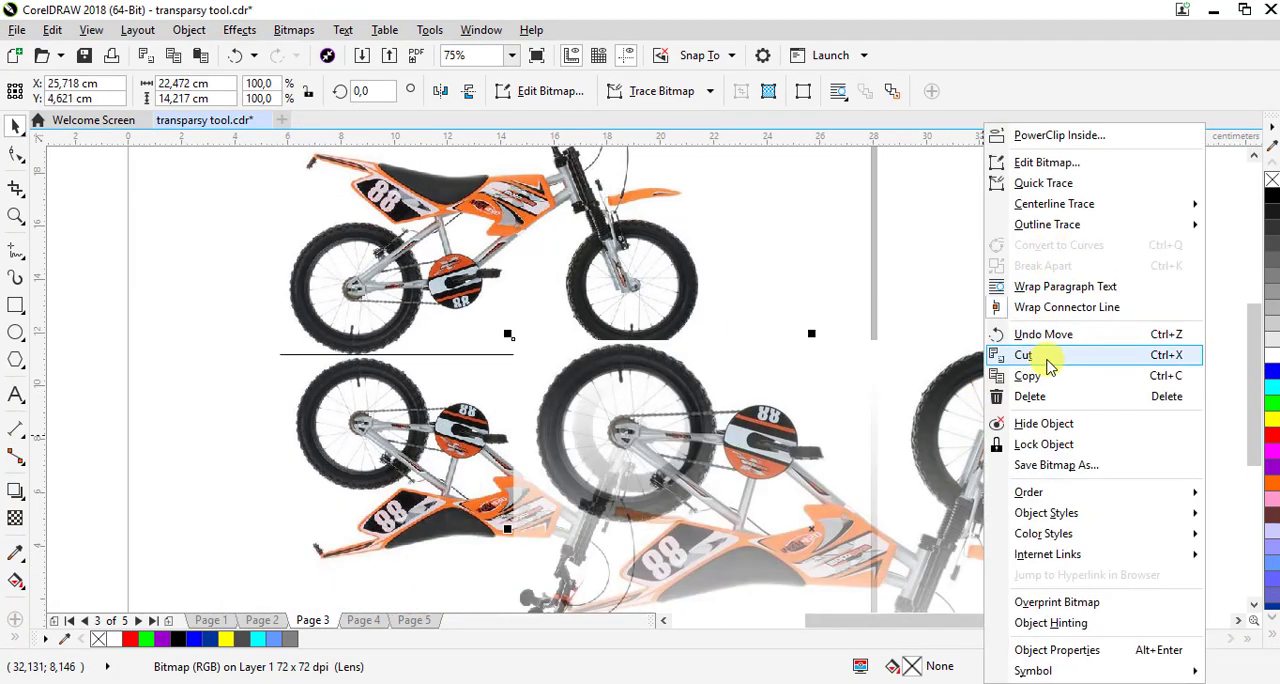
{"action": "left_click", "coordinate": [1022, 395]}
Apply a vertical linear fountain transparency to the mirrored bicycle so it fades downward to 100% transparency around the middle of its wheels' lower edge
{"action": "left_click", "coordinate": [604, 443]}
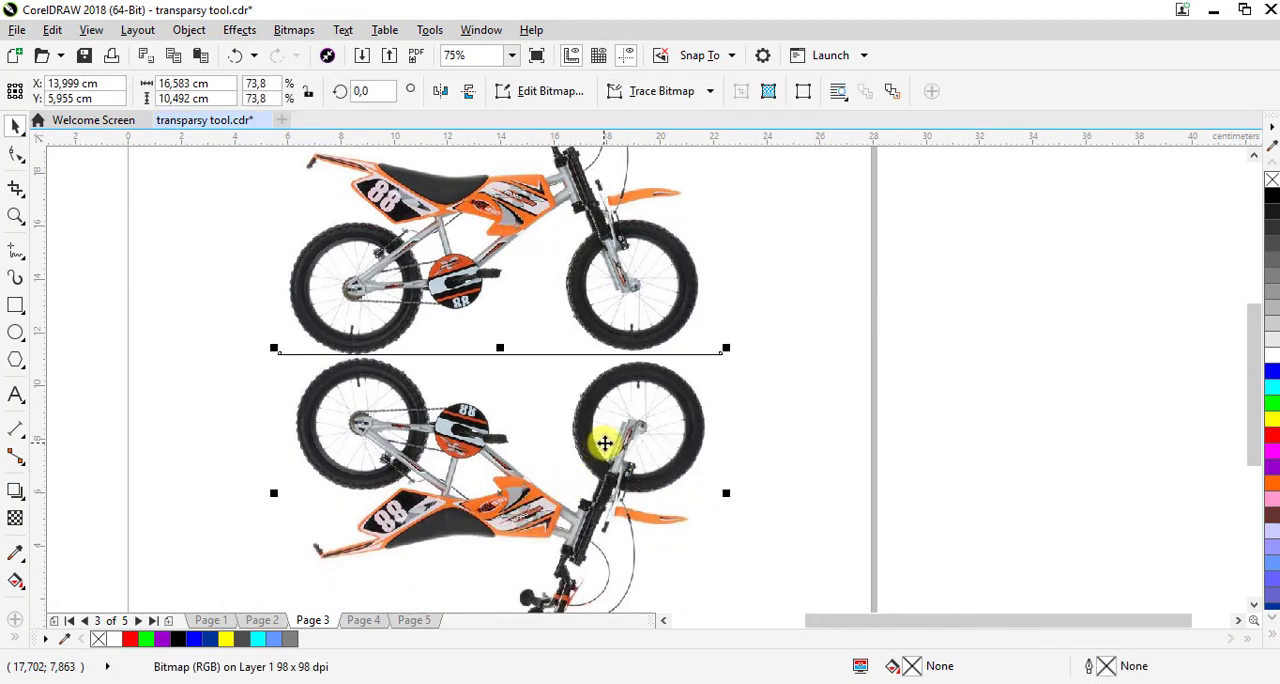
{"action": "left_click", "coordinate": [14, 521]}
{"action": "left_click_drag", "start_coordinate": [502, 231], "coordinate": [501, 513]}
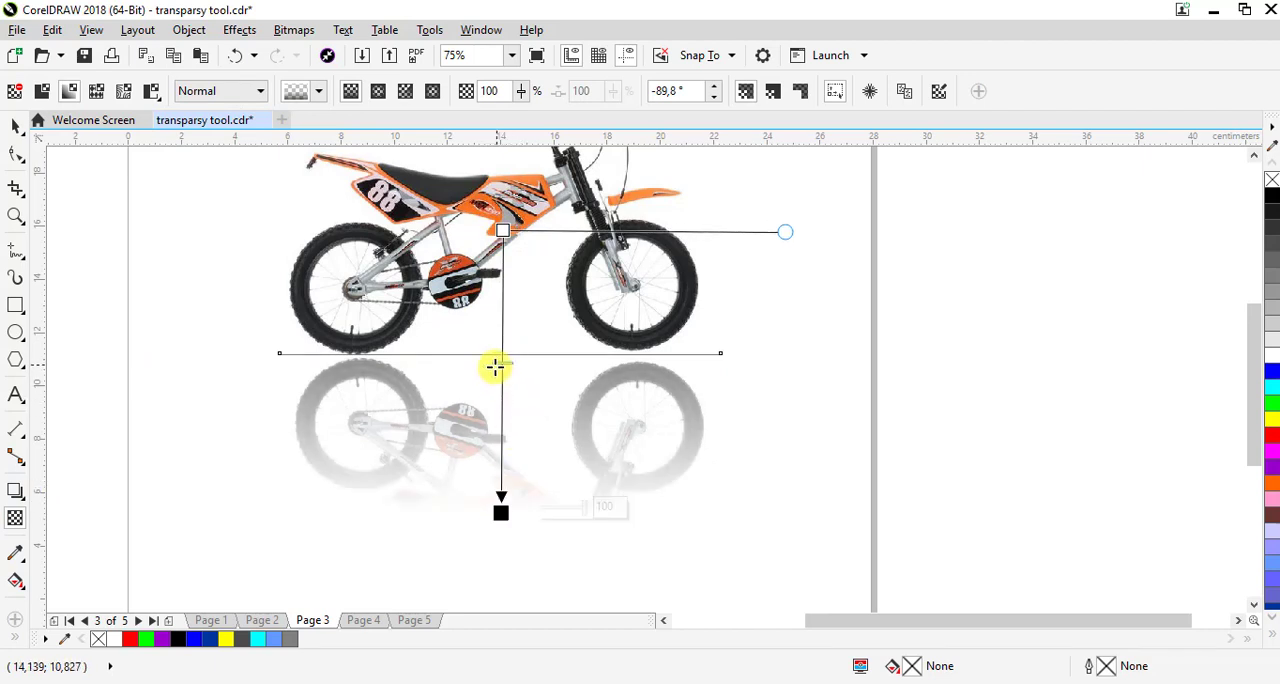
{"action": "left_click_drag", "start_coordinate": [503, 511], "coordinate": [503, 477]}
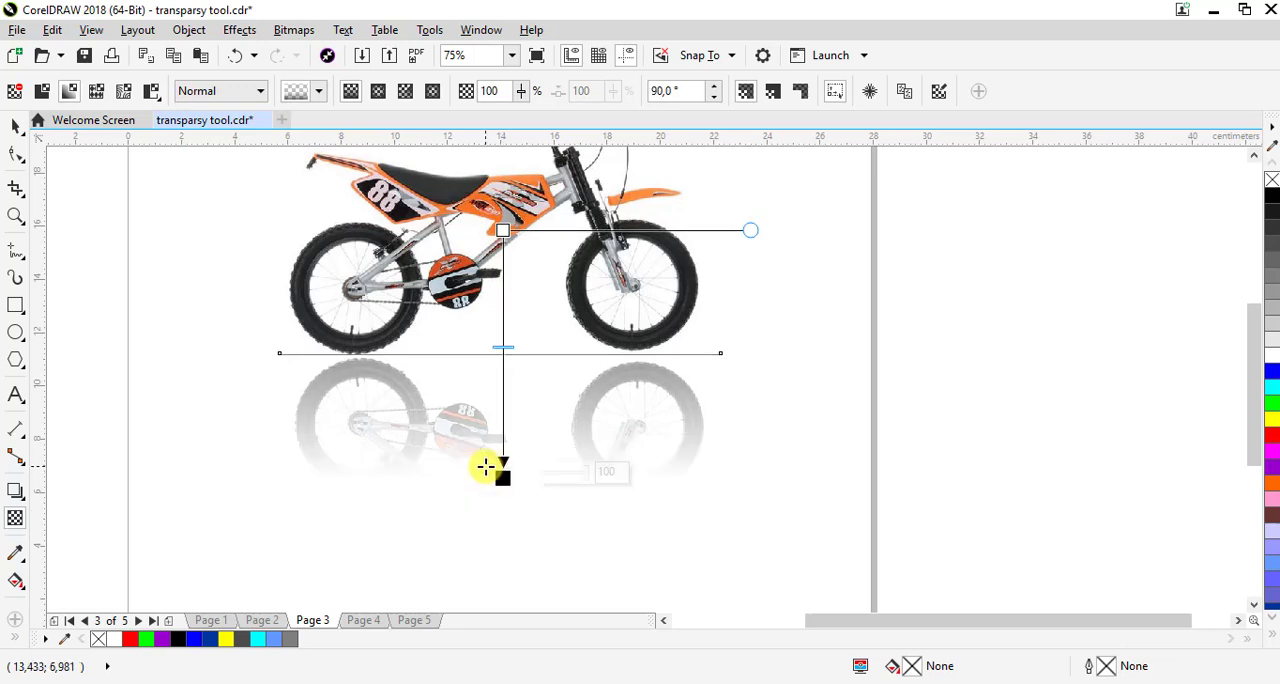
{"action": "scroll", "coordinate": [486, 466], "scroll_direction": "down", "scroll_amount": 1}
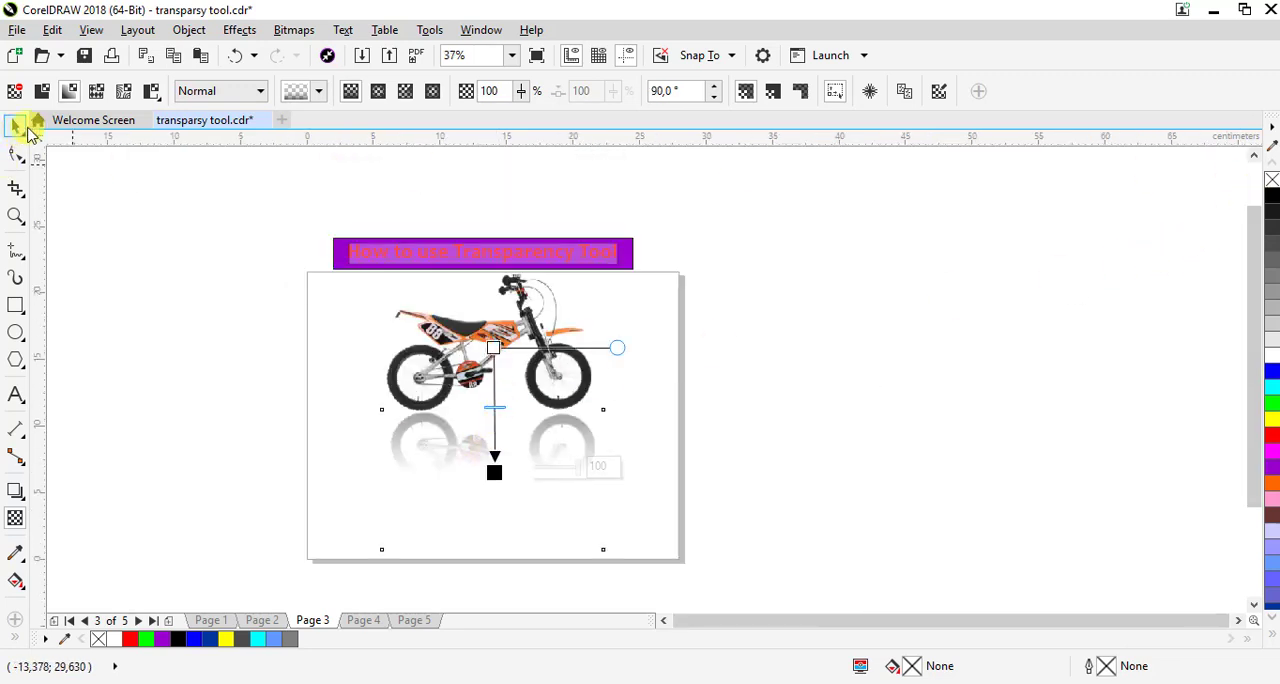
{"action": "left_click", "coordinate": [20, 127]}
{"action": "left_click", "coordinate": [255, 425]}
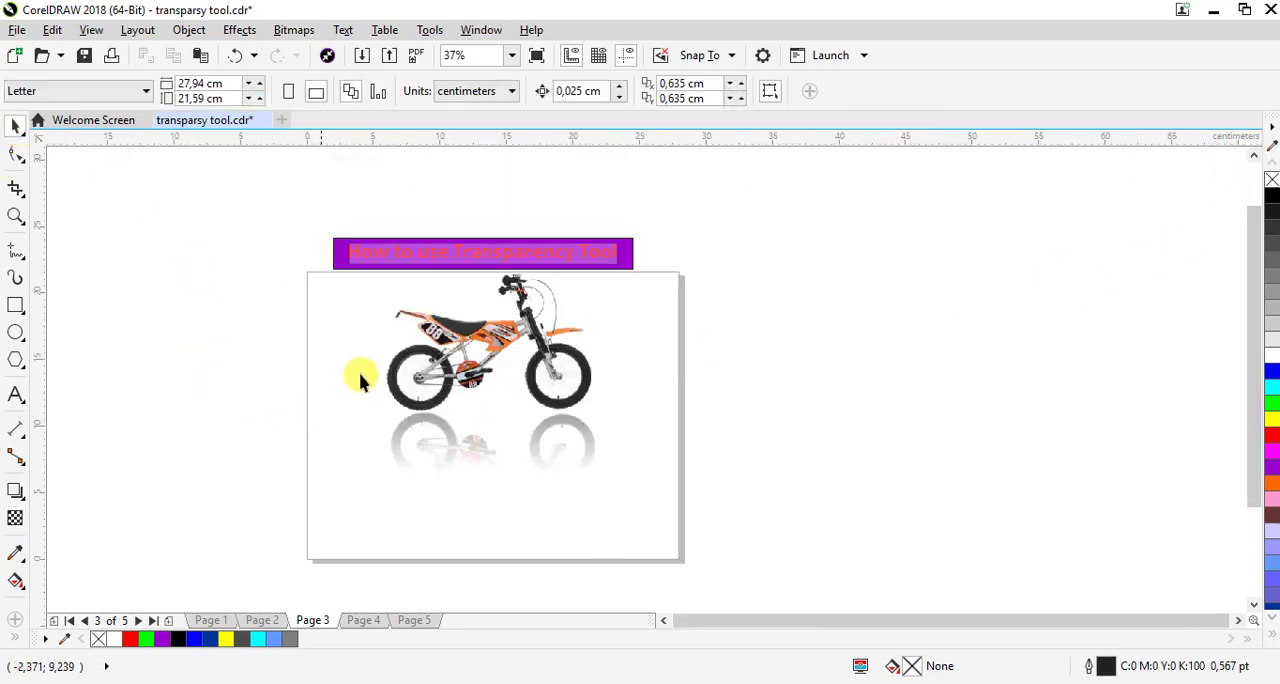
{"action": "left_click", "coordinate": [15, 216]}
{"action": "left_click_drag", "start_coordinate": [292, 241], "coordinate": [624, 477]}
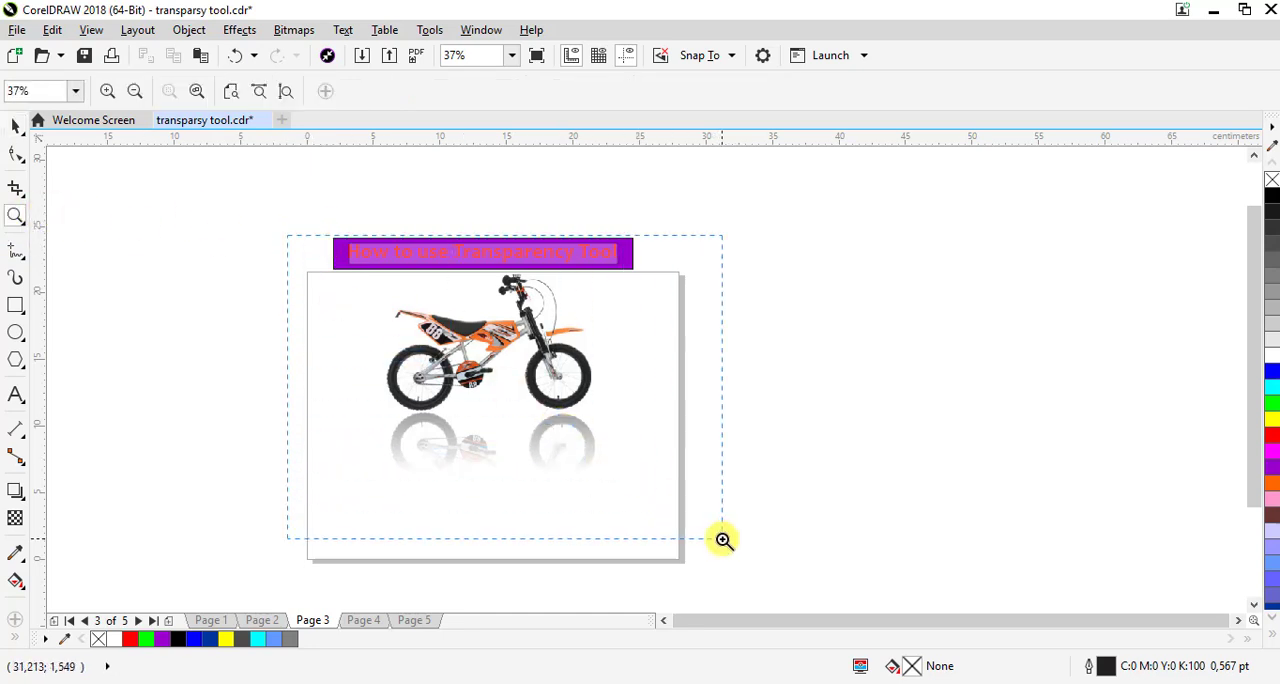
{"action": "left_click_drag", "start_coordinate": [723, 540], "coordinate": [723, 541]}
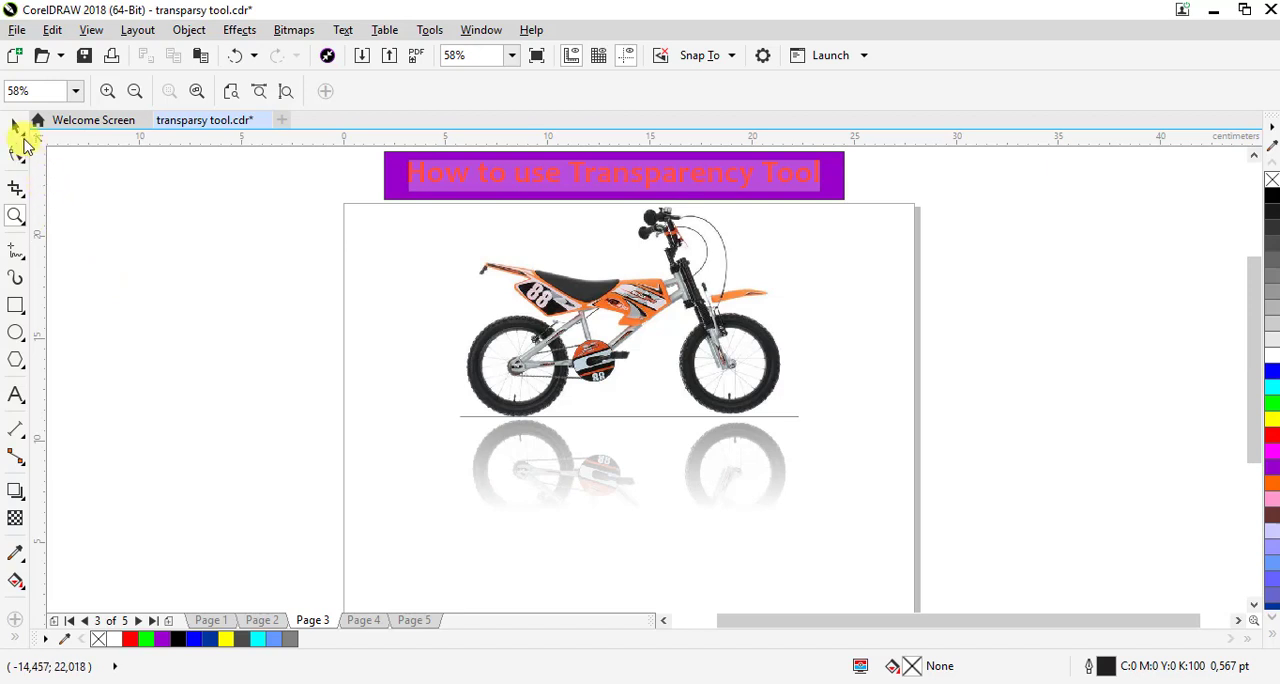
{"action": "left_click", "coordinate": [16, 124]}
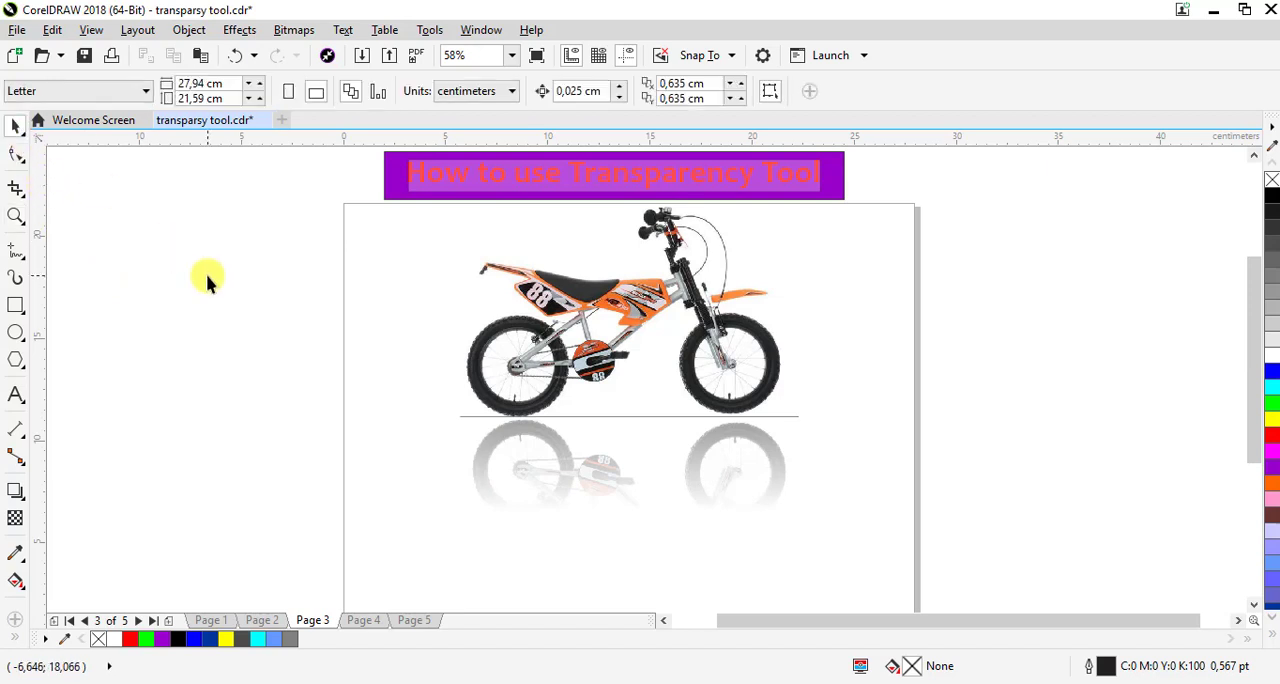
On page 4, stretch the HAPPY MOTHER'S DAY heading vertically to about 2.72 cm tall
{"action": "left_click", "coordinate": [368, 621]}
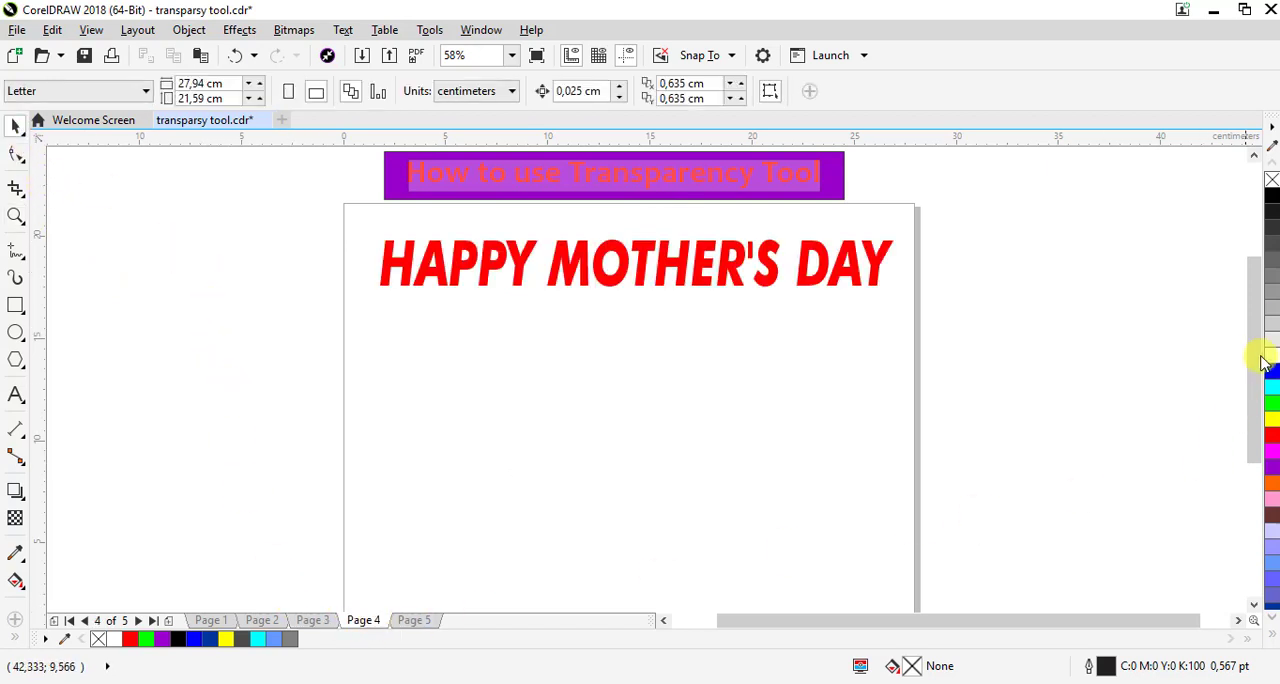
{"action": "left_click_drag", "start_coordinate": [1253, 322], "coordinate": [1241, 321]}
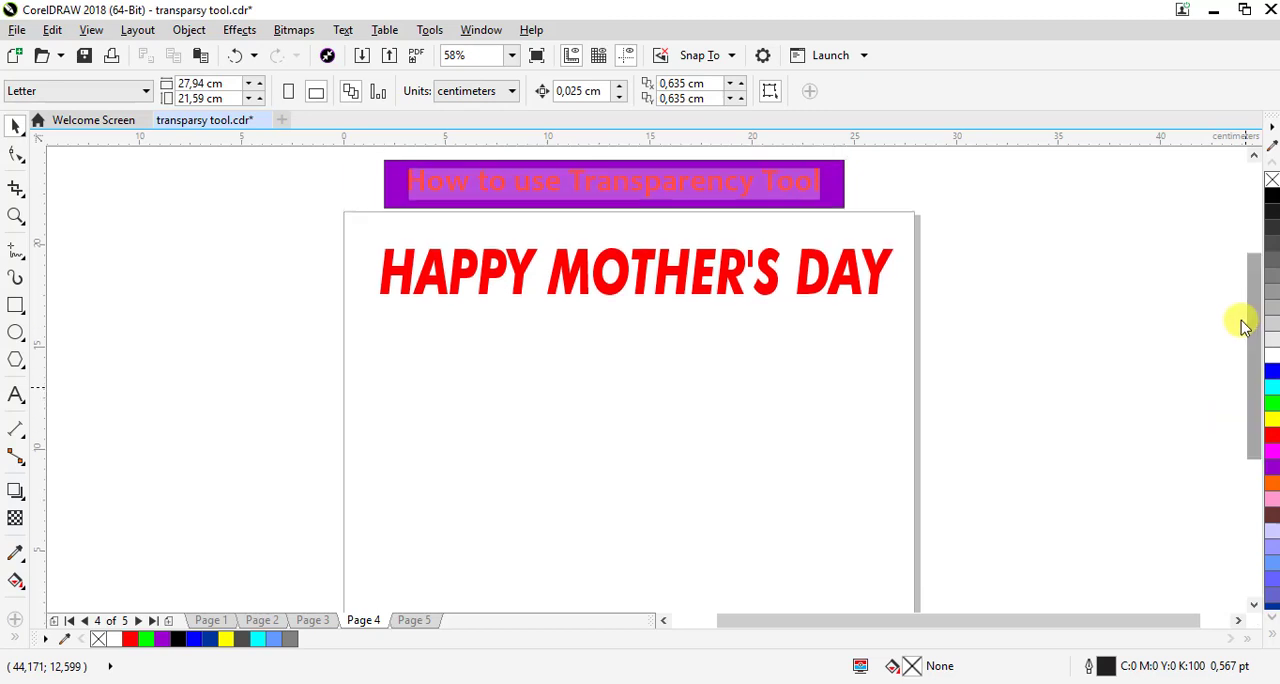
{"action": "left_click", "coordinate": [727, 288]}
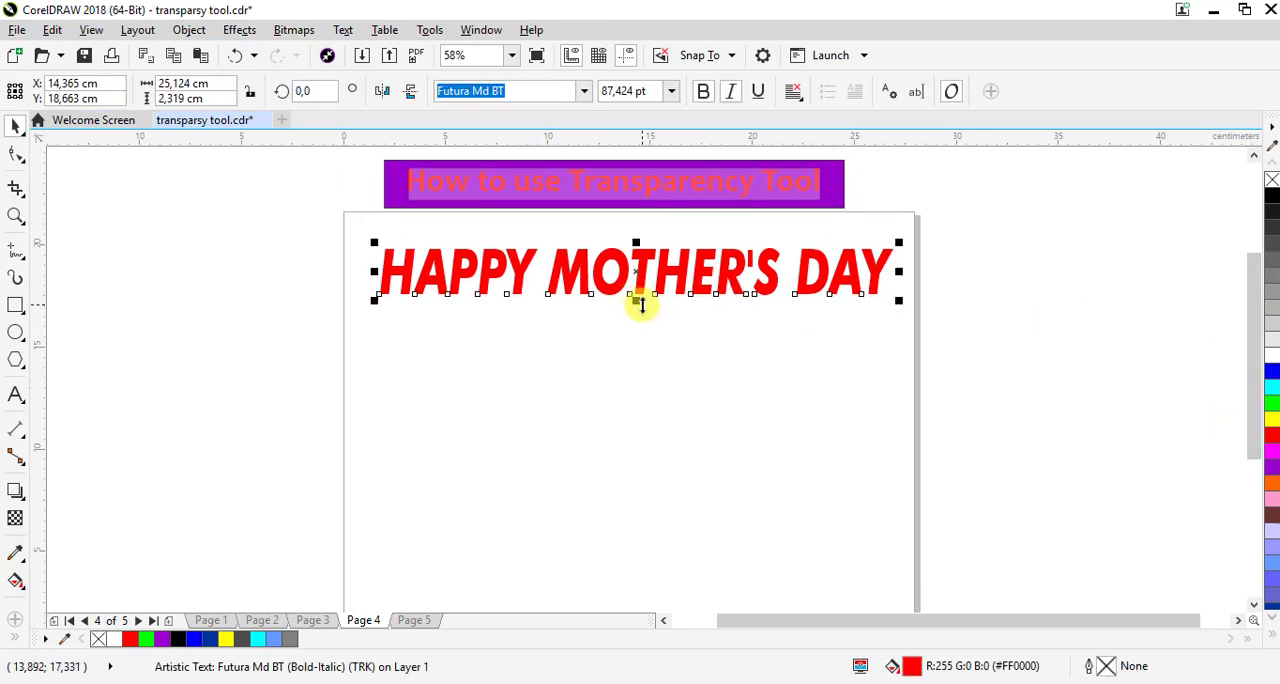
{"action": "left_click_drag", "start_coordinate": [628, 305], "coordinate": [620, 314]}
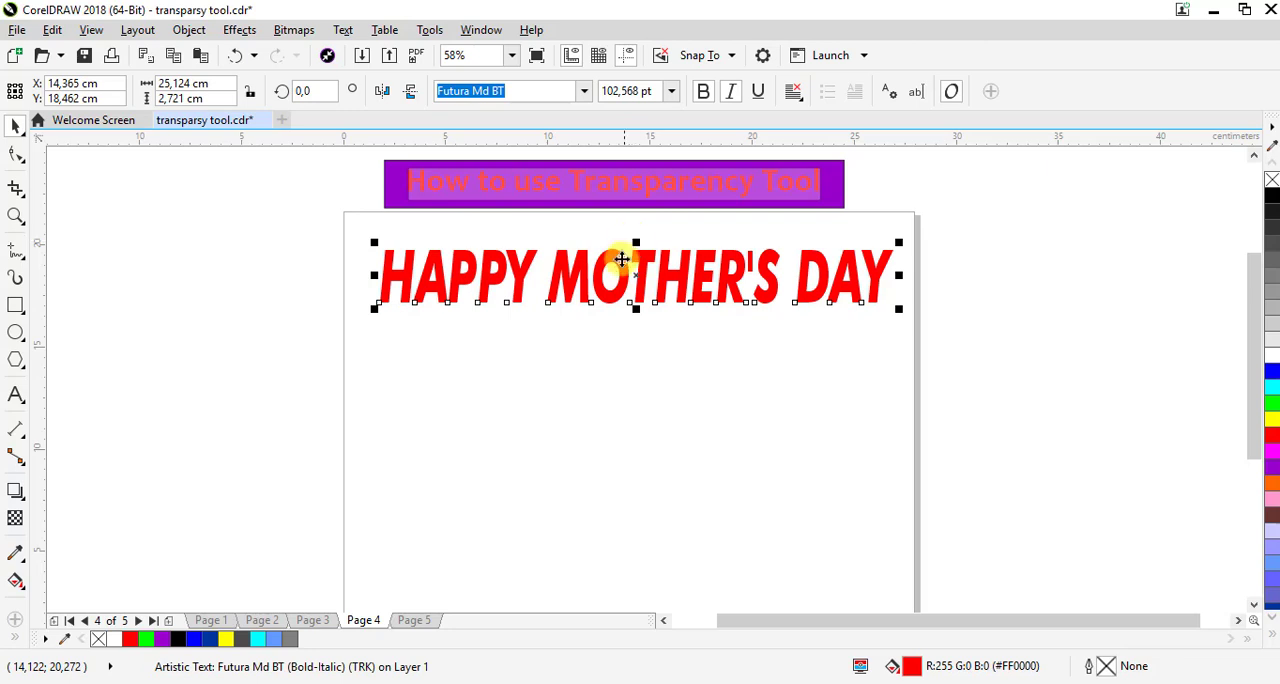
Place a vertically mirrored duplicate of the heading directly beneath it at about Y 15.91 cm, and remove the italic style from both texts
{"action": "left_click", "coordinate": [53, 30]}
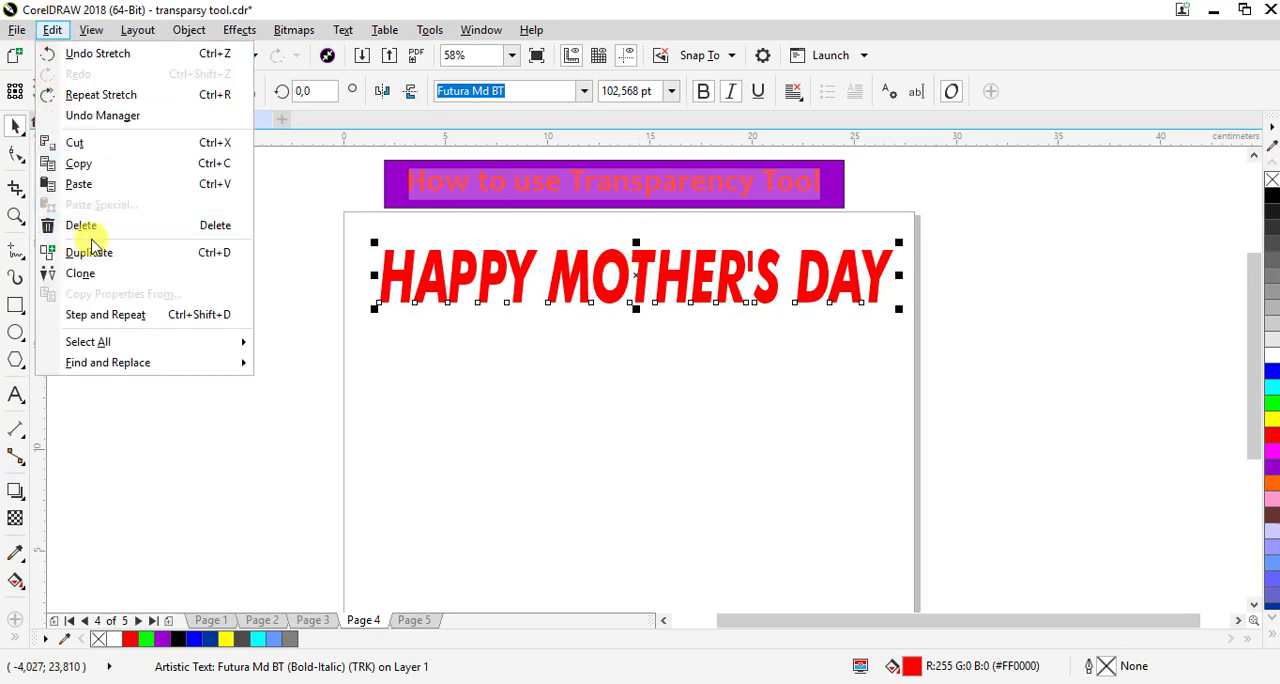
{"action": "left_click", "coordinate": [120, 265]}
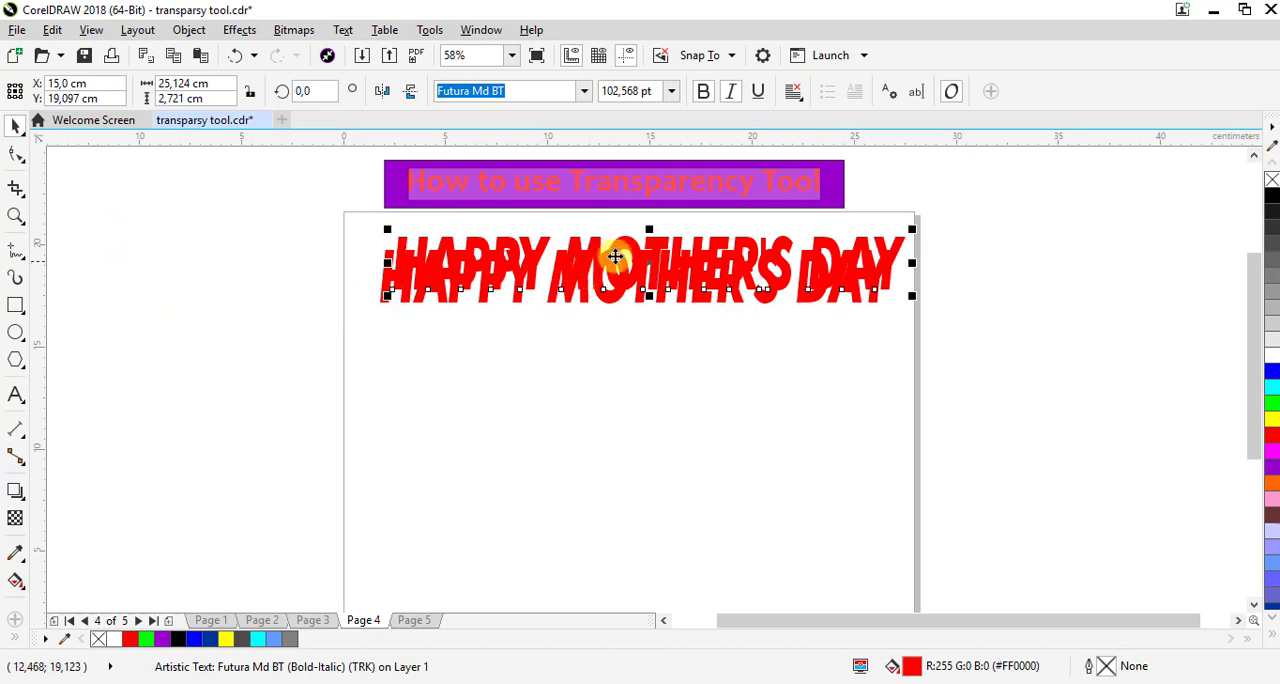
{"action": "left_click_drag", "start_coordinate": [614, 251], "coordinate": [596, 330]}
{"action": "left_click", "coordinate": [410, 93]}
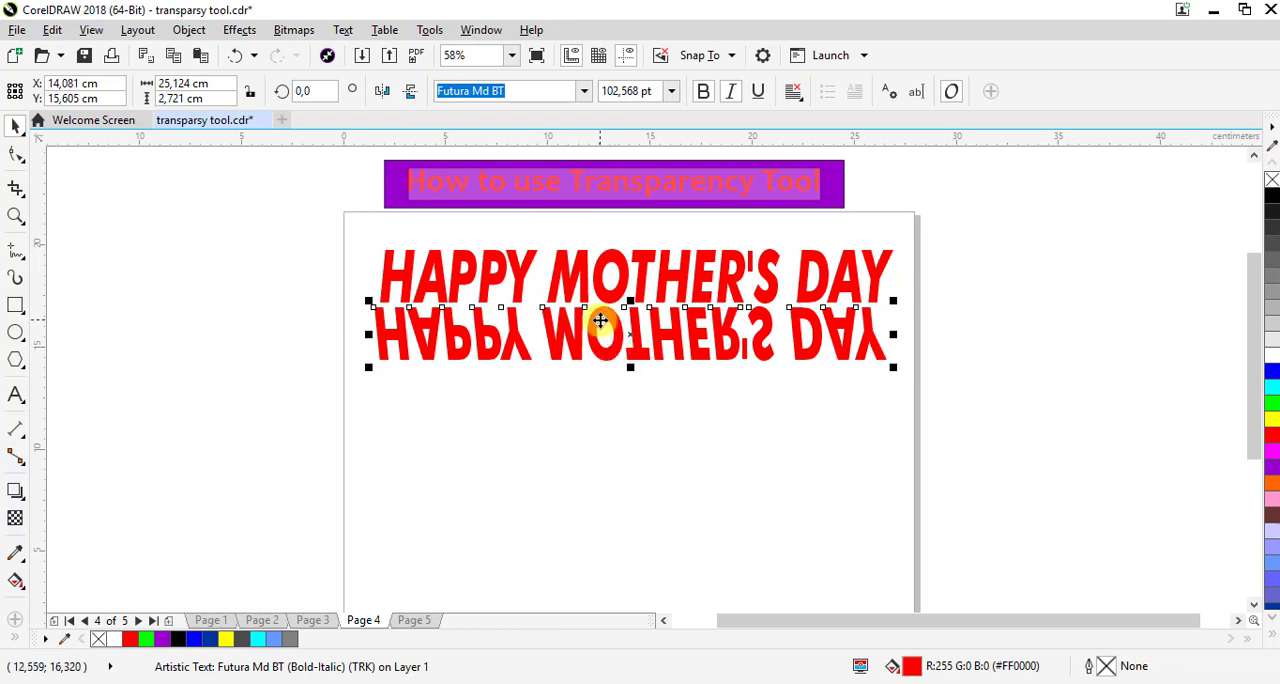
{"action": "left_click_drag", "start_coordinate": [636, 336], "coordinate": [628, 338]}
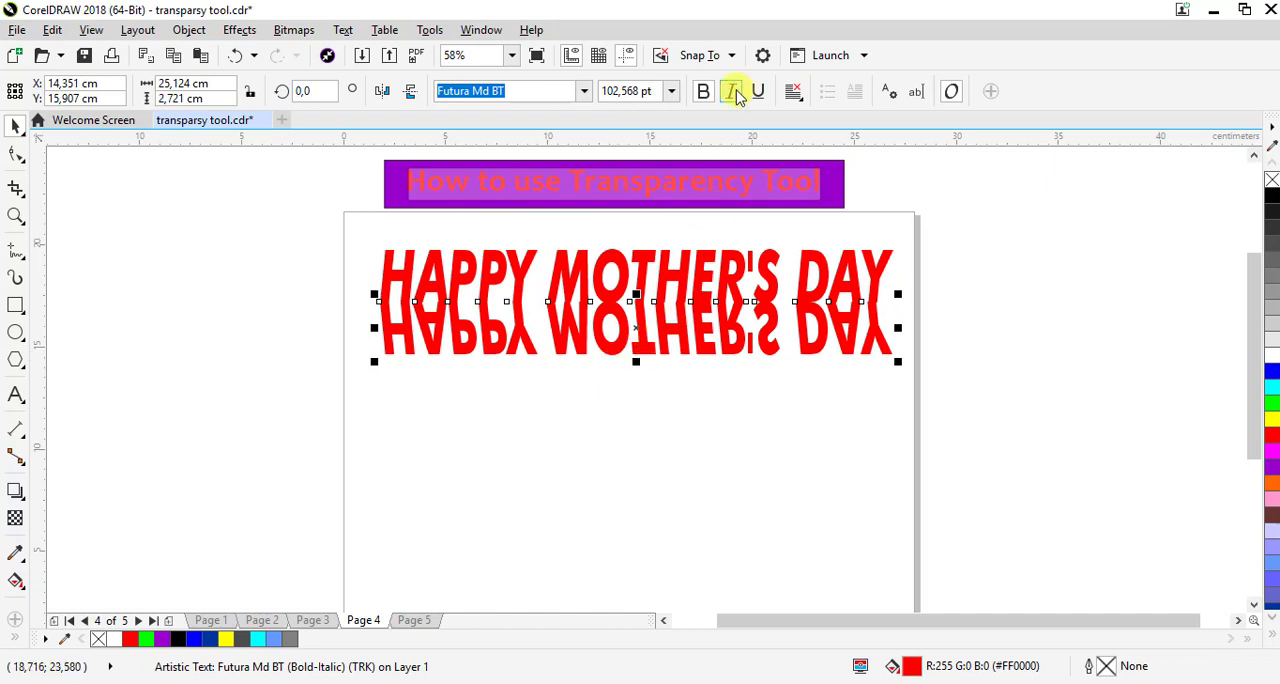
{"action": "left_click", "coordinate": [720, 265]}
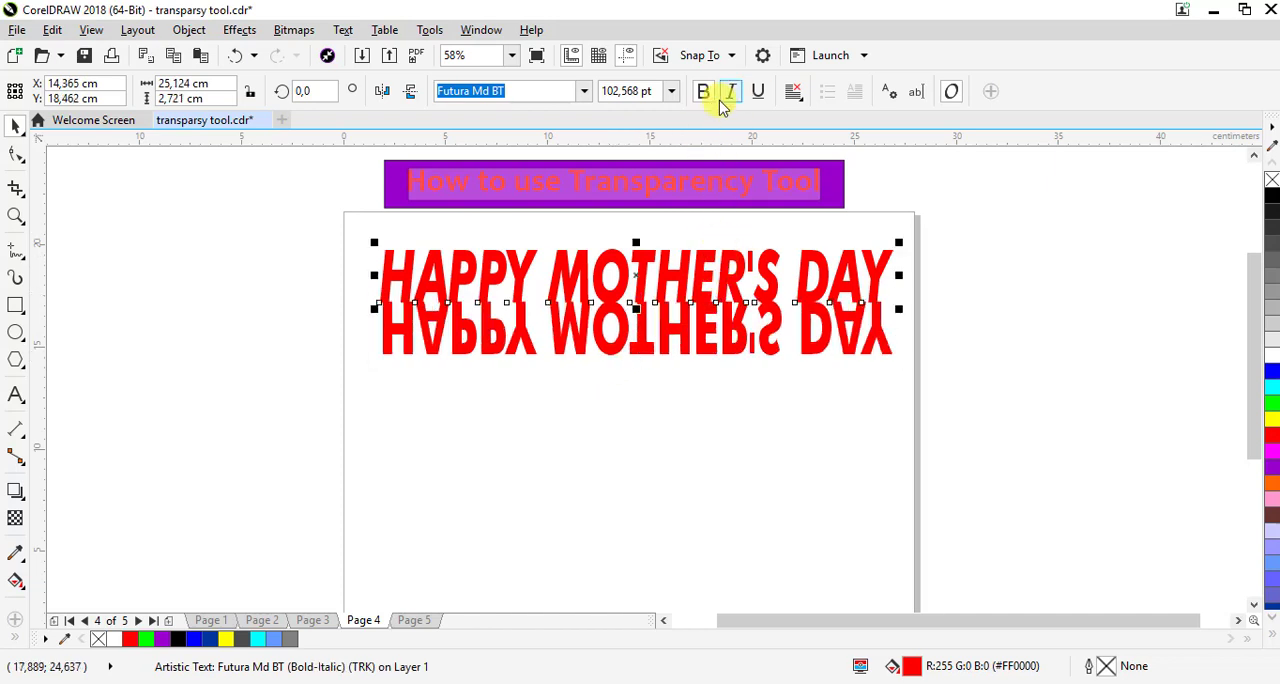
{"action": "left_click", "coordinate": [678, 342]}
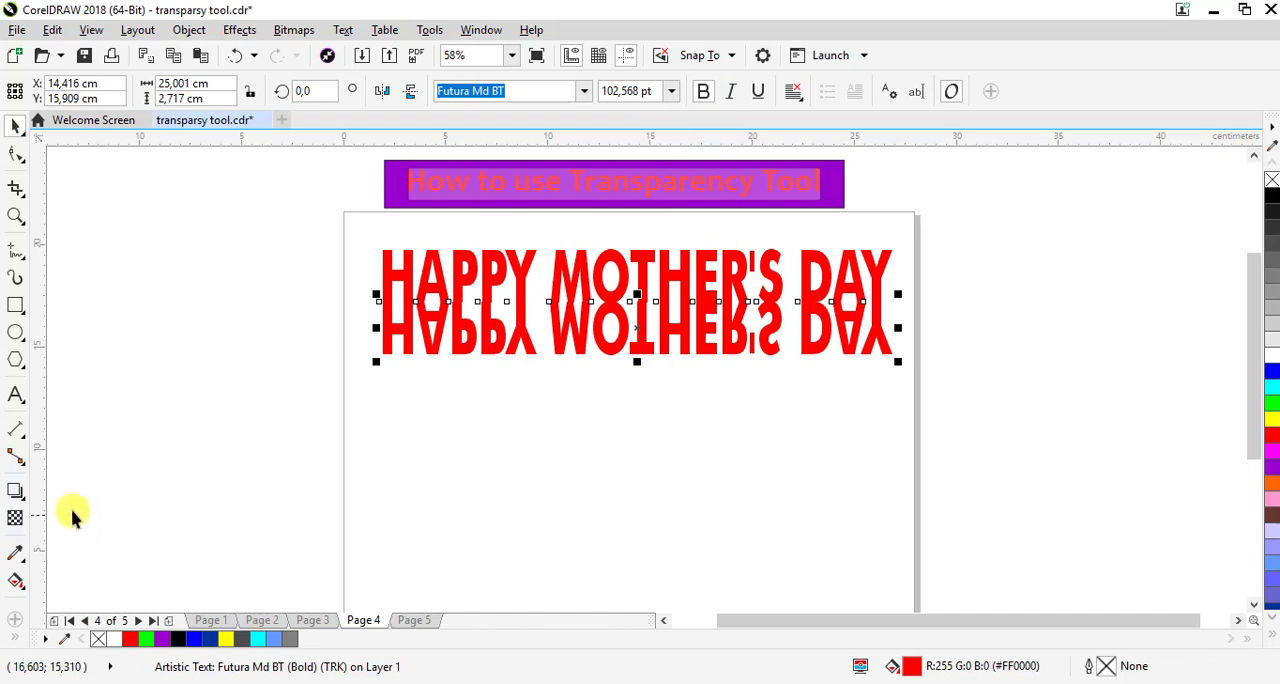
Apply a vertical linear fountain transparency to the mirrored heading, starting at the original heading's top edge and fading to 100% within the reflection
{"action": "left_click", "coordinate": [15, 517]}
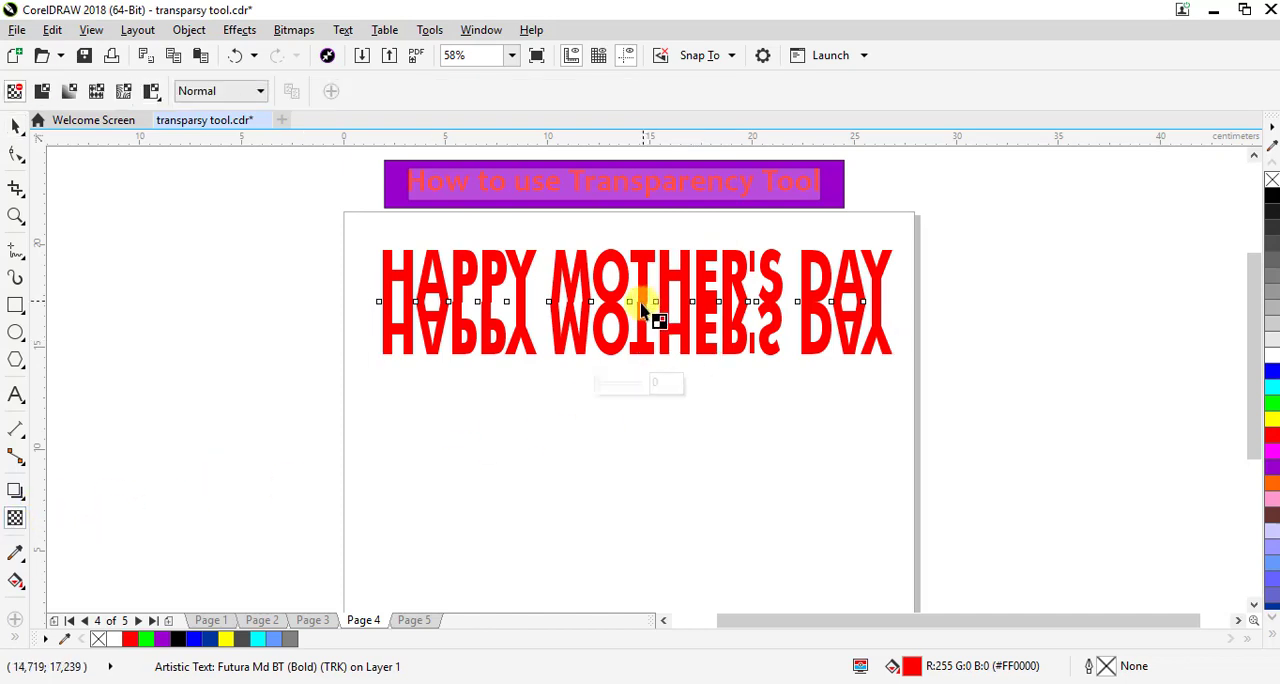
{"action": "left_click_drag", "start_coordinate": [641, 303], "coordinate": [643, 375]}
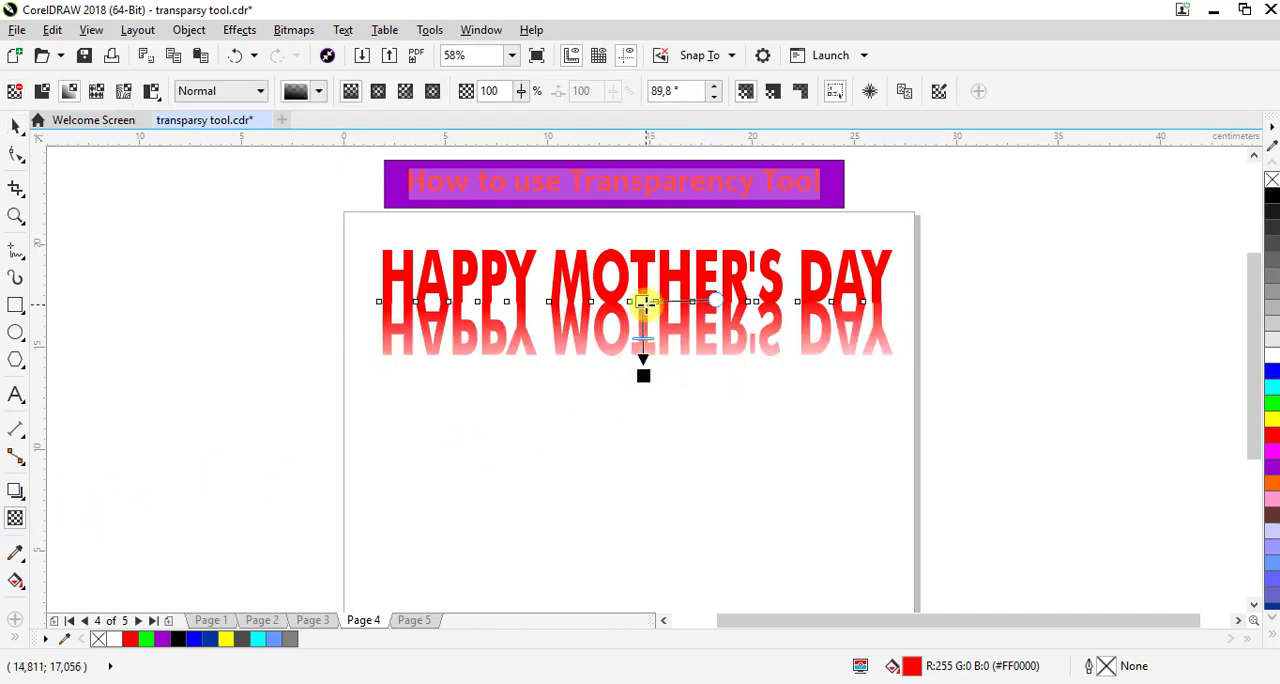
{"action": "left_click_drag", "start_coordinate": [643, 294], "coordinate": [645, 250]}
{"action": "left_click_drag", "start_coordinate": [645, 249], "coordinate": [645, 247]}
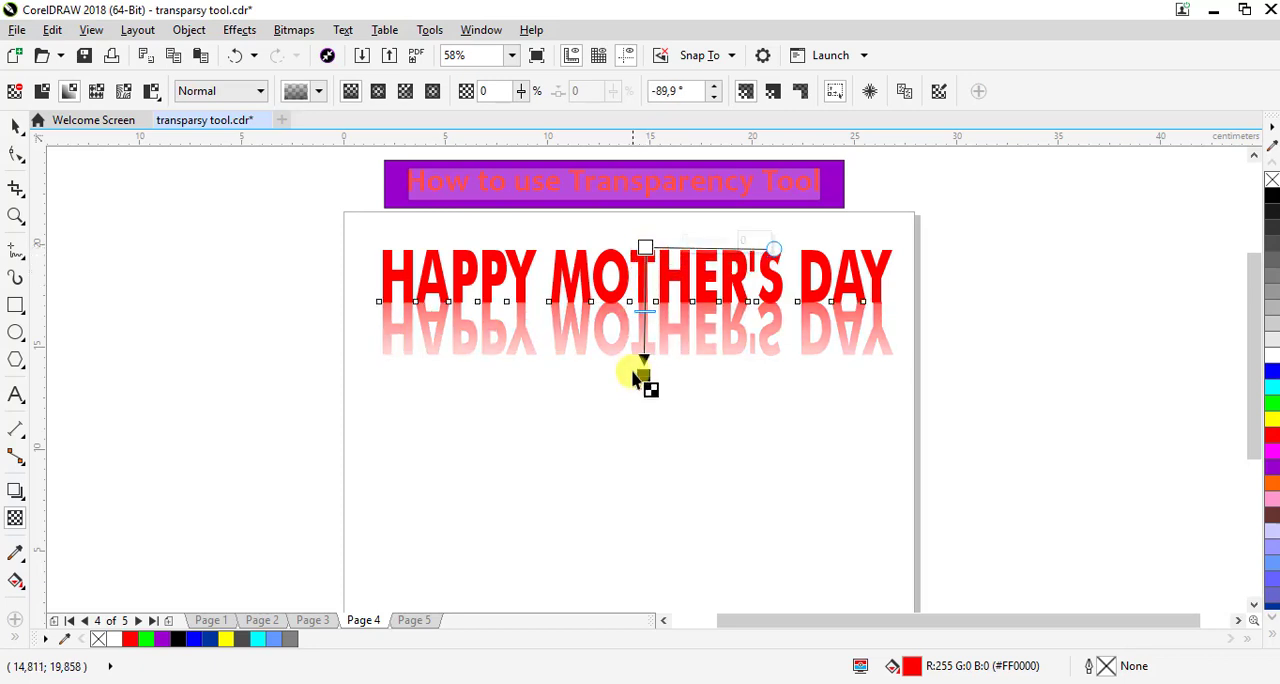
{"action": "left_click_drag", "start_coordinate": [641, 374], "coordinate": [643, 350]}
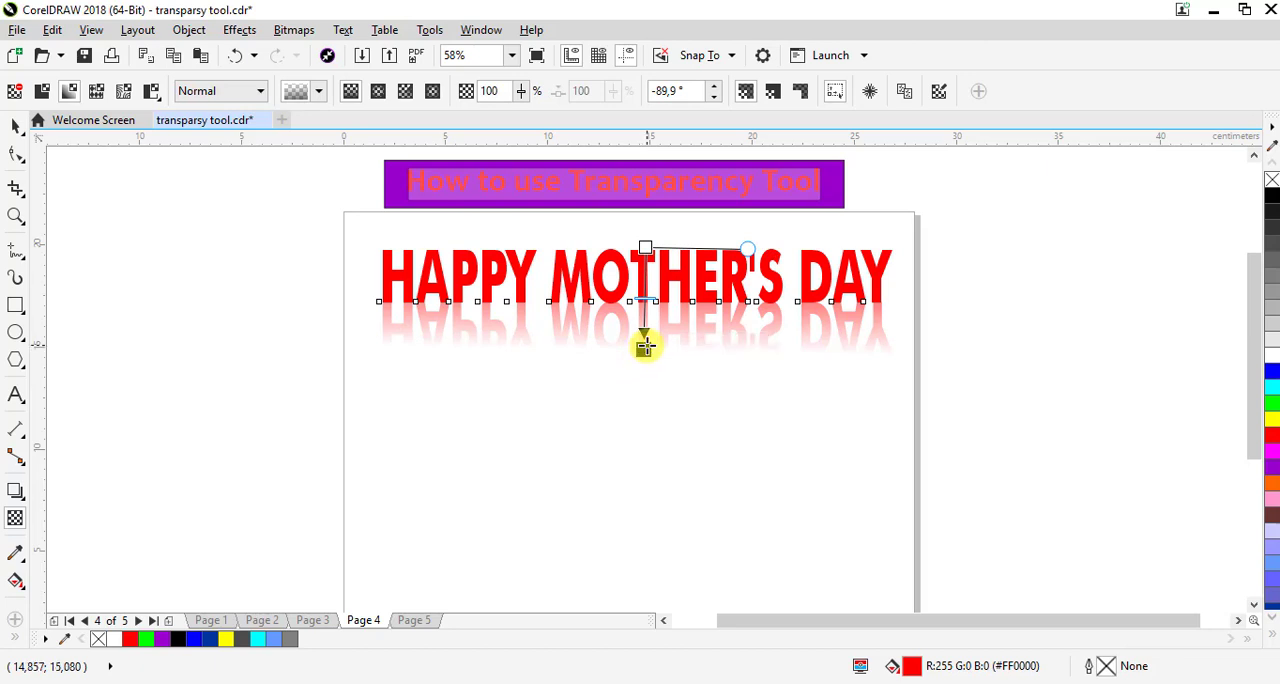
{"action": "left_click_drag", "start_coordinate": [644, 340], "coordinate": [646, 339]}
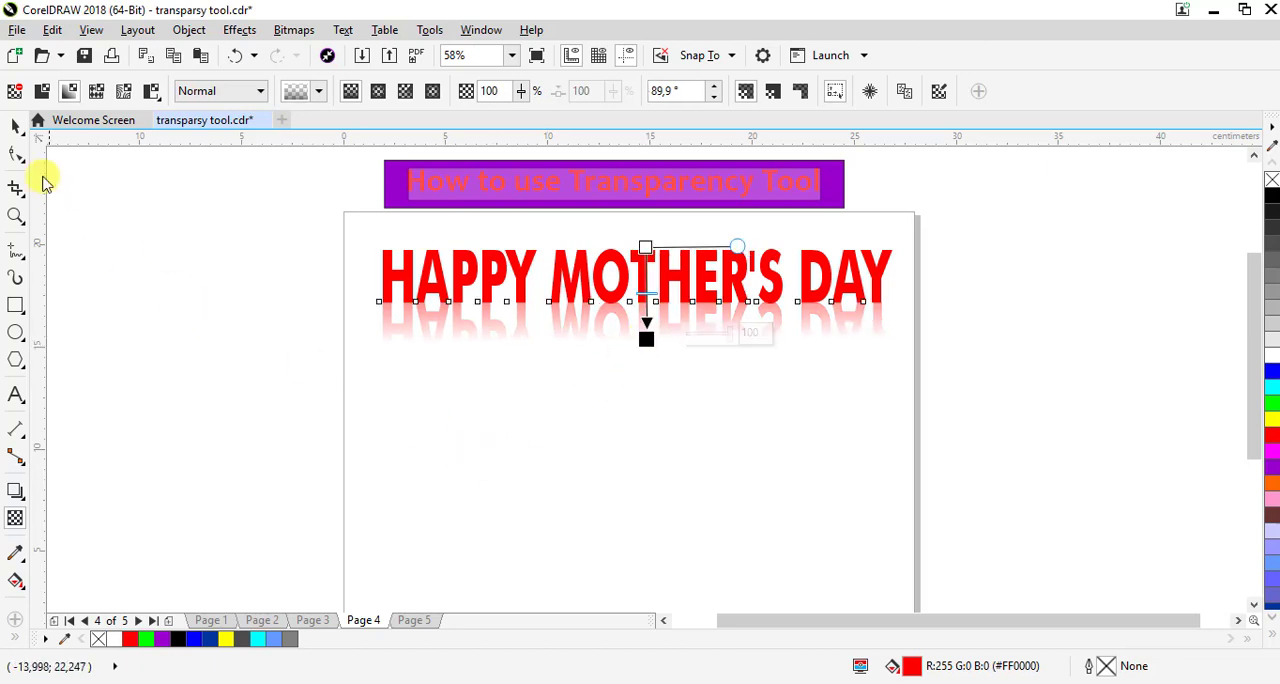
{"action": "left_click", "coordinate": [15, 127]}
{"action": "left_click", "coordinate": [232, 399]}
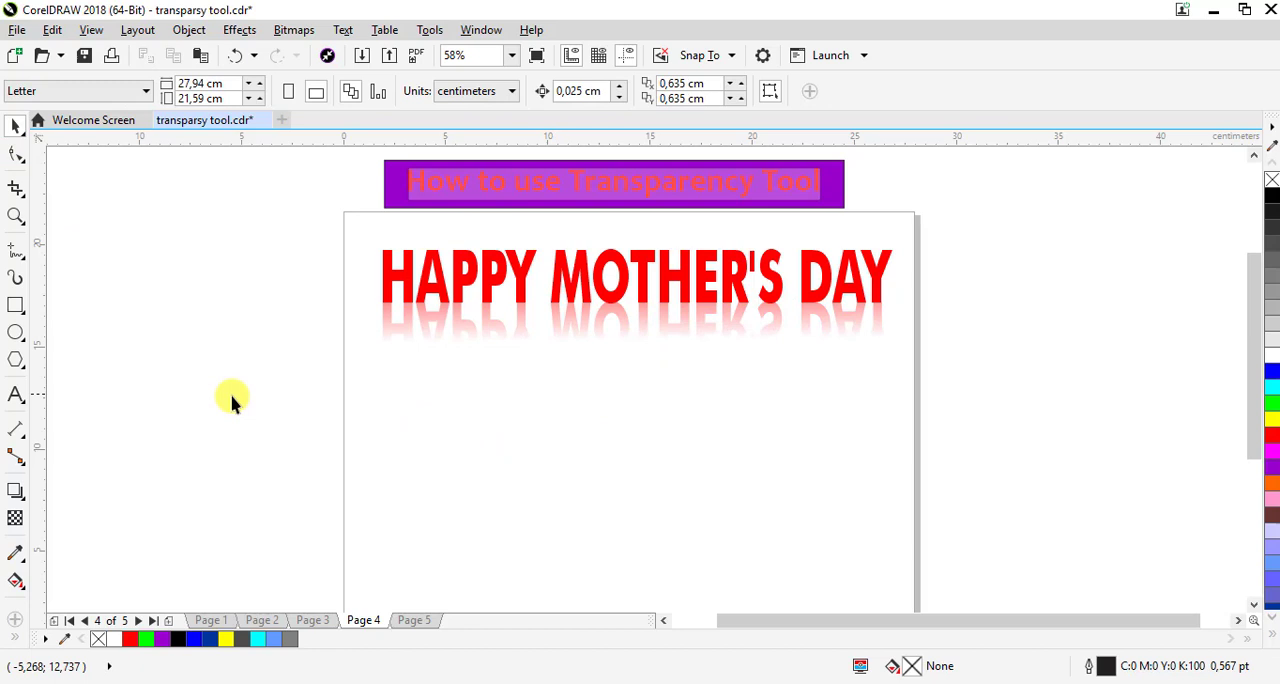
Draw a black-filled rectangle about 27.2 by 7.08 cm over the heading and its reflection, and send it to the back of the page
{"action": "left_click", "coordinate": [15, 303]}
{"action": "left_click_drag", "start_coordinate": [356, 225], "coordinate": [913, 372]}
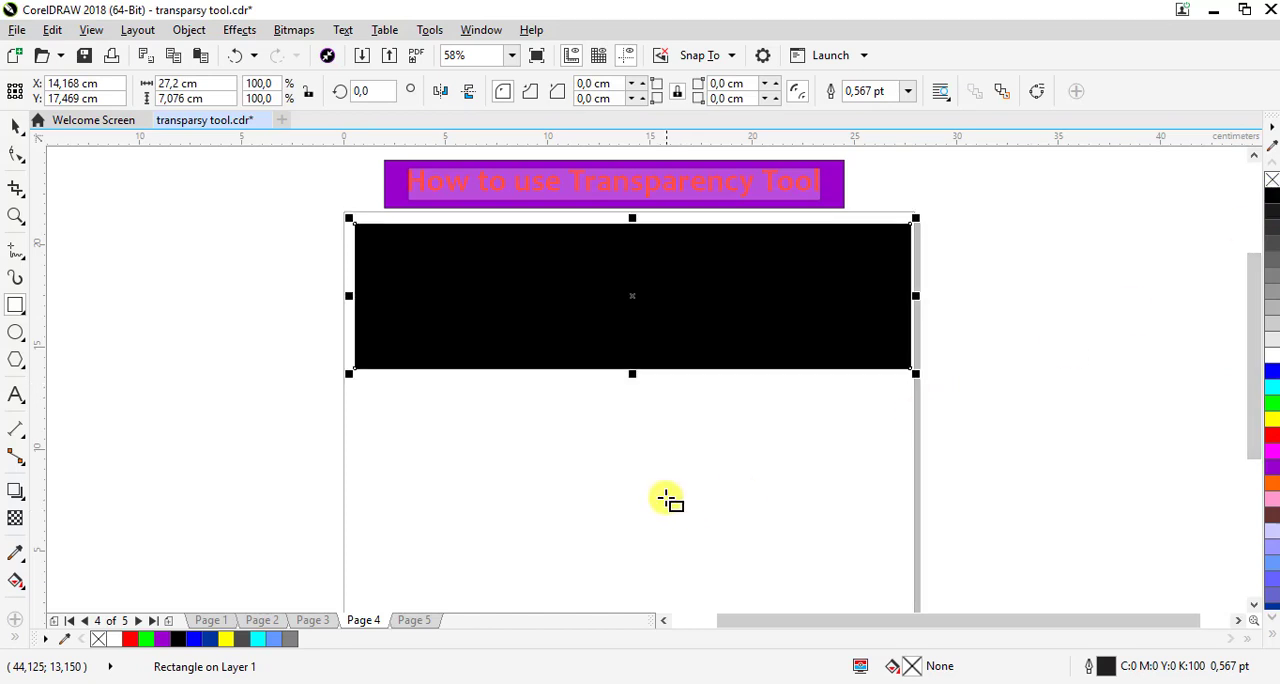
{"action": "right_click", "coordinate": [698, 340]}
{"action": "mouse_move", "coordinate": [749, 472]}
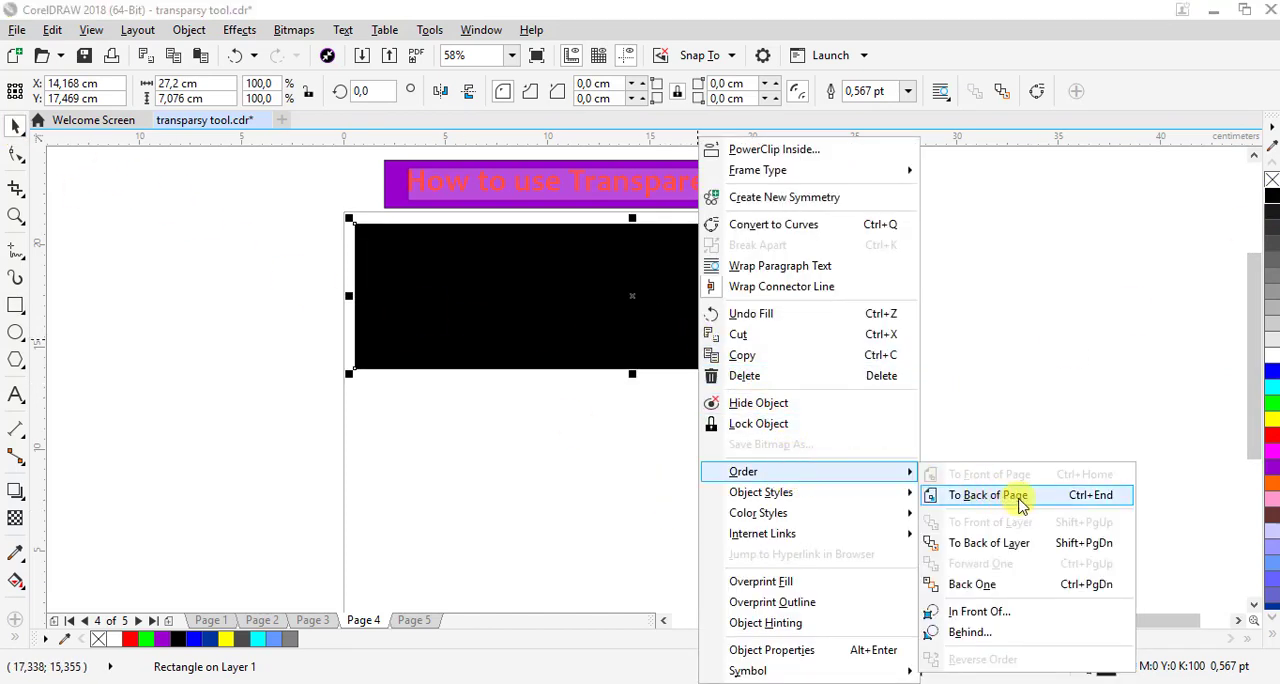
{"action": "left_click", "coordinate": [1020, 502]}
{"action": "left_click", "coordinate": [870, 383]}
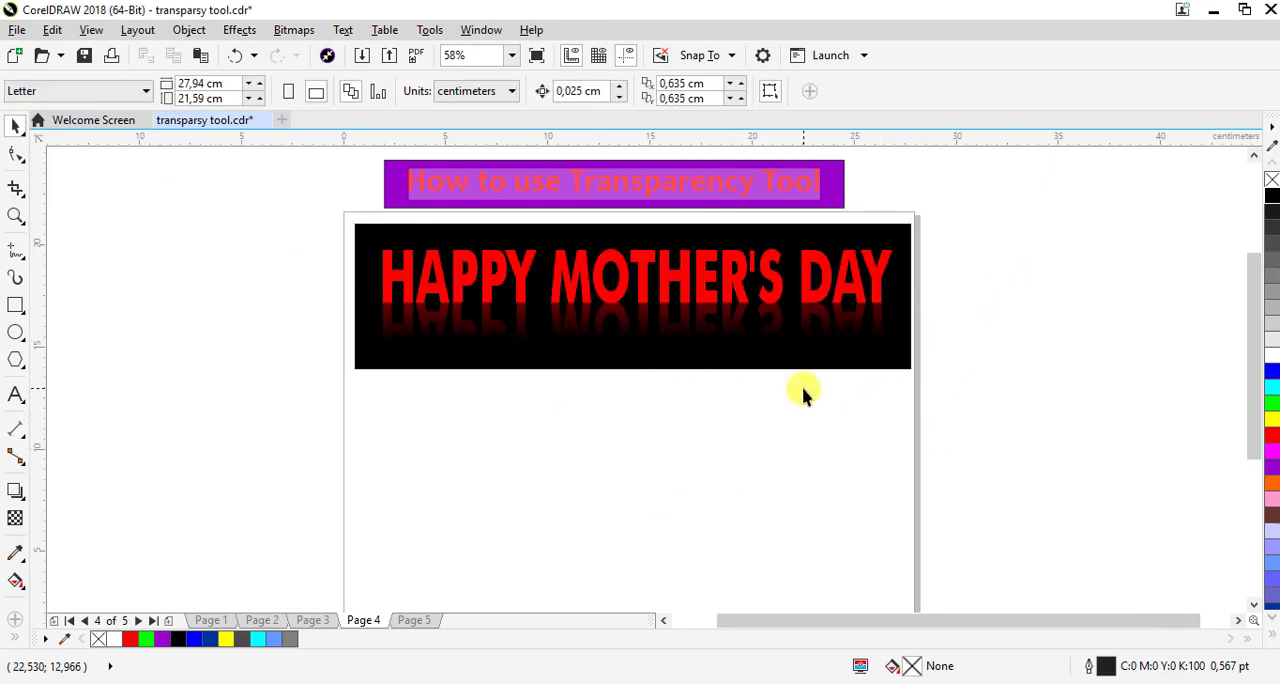
On page 5, move the purple flower photo to about X 13.51 cm, Y 12.43 cm
{"action": "left_click", "coordinate": [410, 619]}
{"action": "left_click_drag", "start_coordinate": [709, 449], "coordinate": [695, 431]}
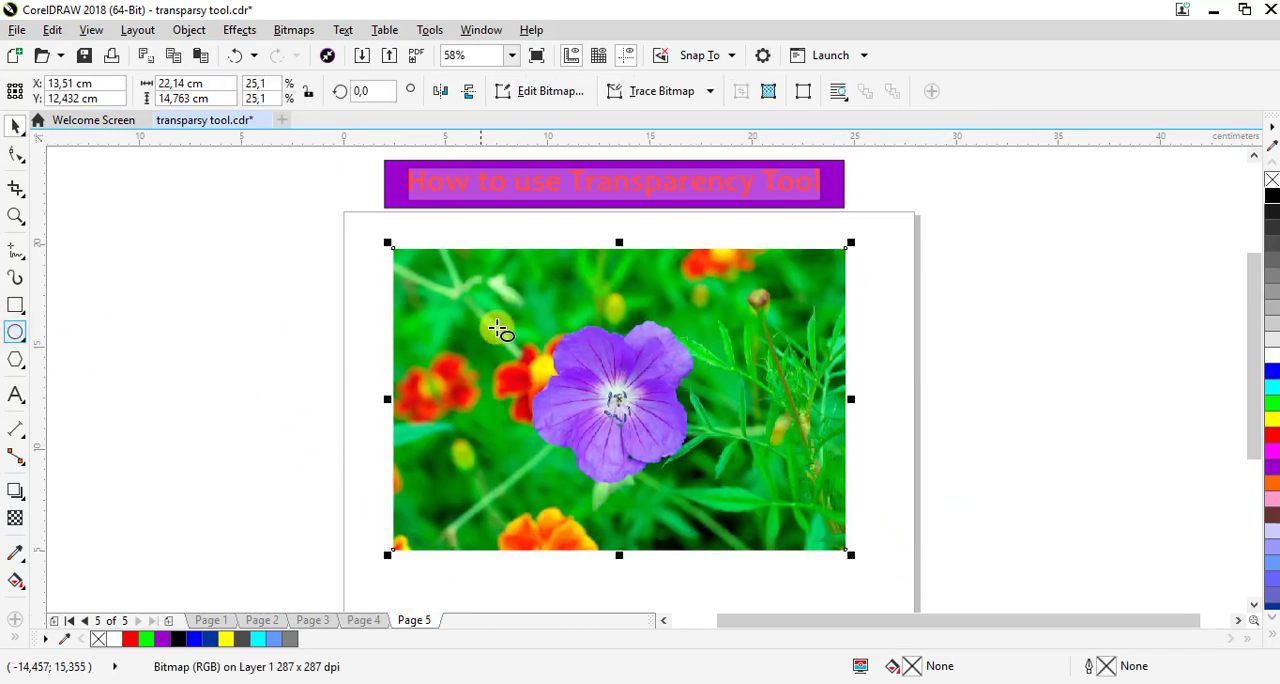
Draw a blue-filled circle about 5.93 by 5.56 cm on the photo's upper left and place four duplicates of it across the photo
{"action": "mouse_move", "coordinate": [406, 263]}
{"action": "left_mouse_down"}
{"action": "mouse_move", "coordinate": [478, 352]}
{"action": "mouse_move", "coordinate": [540, 386]}
{"action": "mouse_move", "coordinate": [531, 381]}
{"action": "left_mouse_up"}
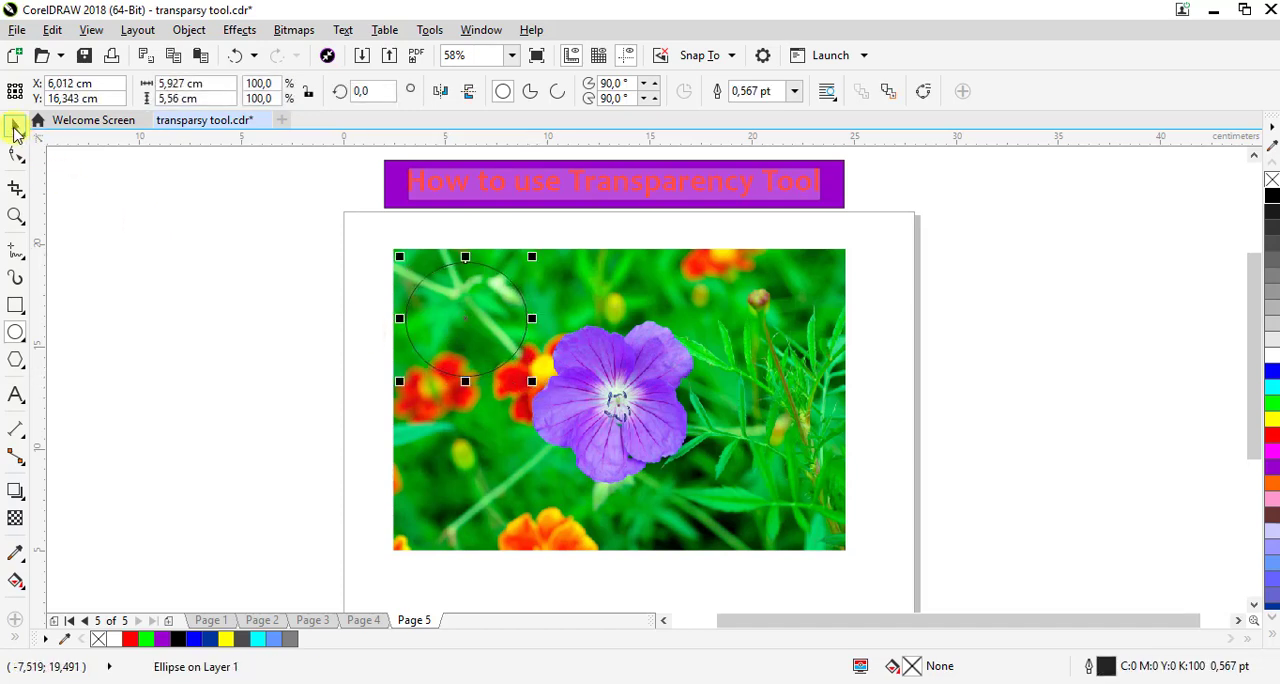
{"action": "left_click_drag", "start_coordinate": [1273, 378], "coordinate": [475, 291]}
{"action": "left_click_drag", "start_coordinate": [478, 343], "coordinate": [460, 478]}
{"action": "right_click", "coordinate": [663, 331]}
{"action": "right_click", "coordinate": [777, 476]}
{"action": "right_click", "coordinate": [605, 484]}
{"action": "right_click", "coordinate": [460, 478]}
Recolour the four duplicate circles: upper right green, lower right magenta, lower middle orange and lower left light blue-violet (#9999FF)
{"action": "left_click", "coordinate": [720, 323]}
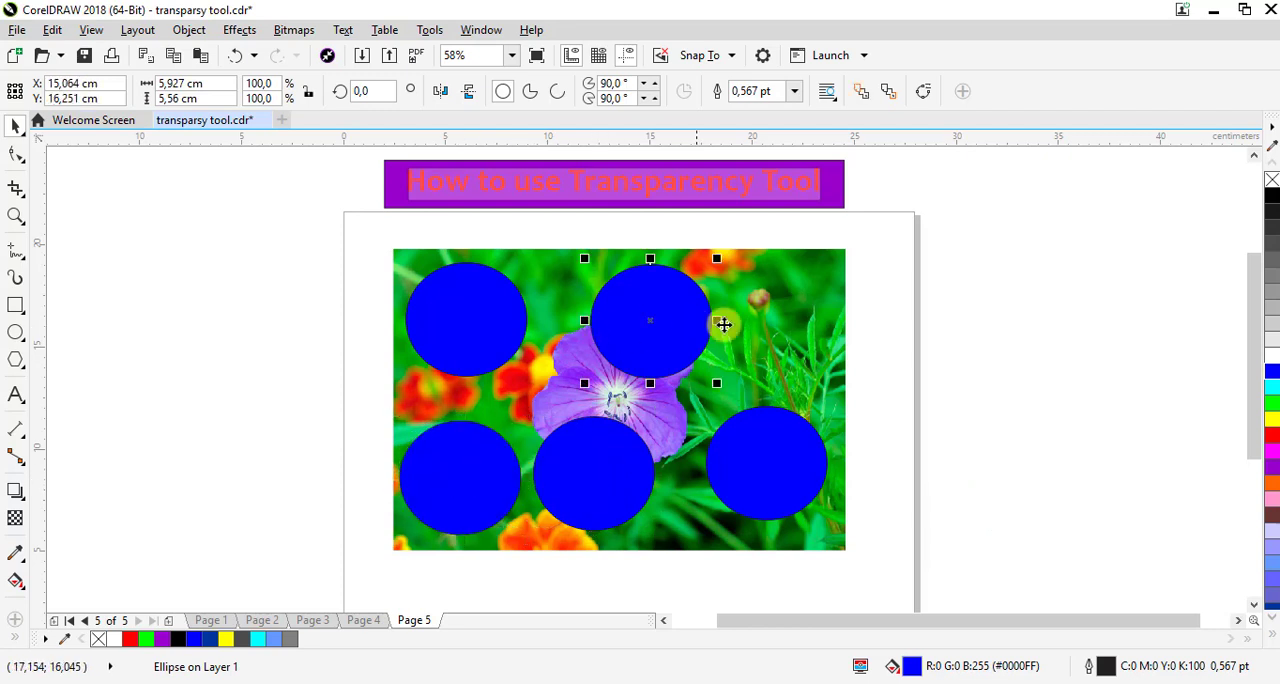
{"action": "left_click", "coordinate": [793, 438]}
{"action": "left_click", "coordinate": [1273, 456]}
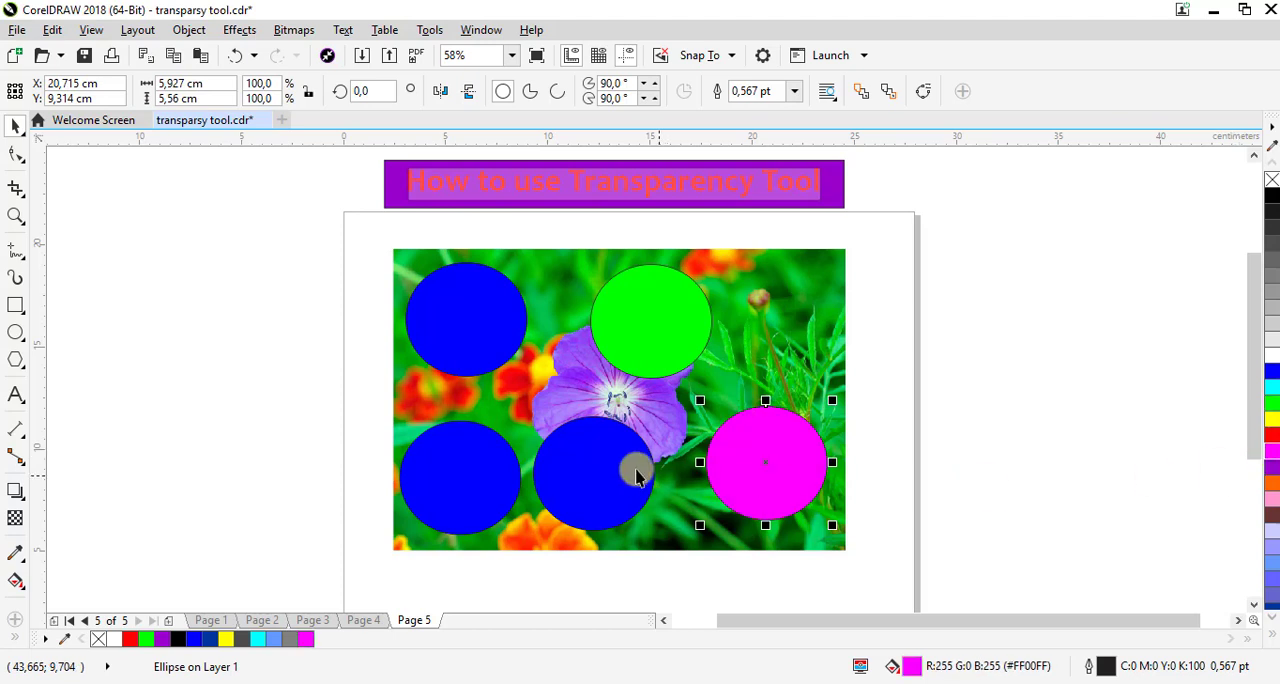
{"action": "left_click", "coordinate": [632, 468]}
{"action": "left_click", "coordinate": [1273, 484]}
{"action": "left_click", "coordinate": [457, 480]}
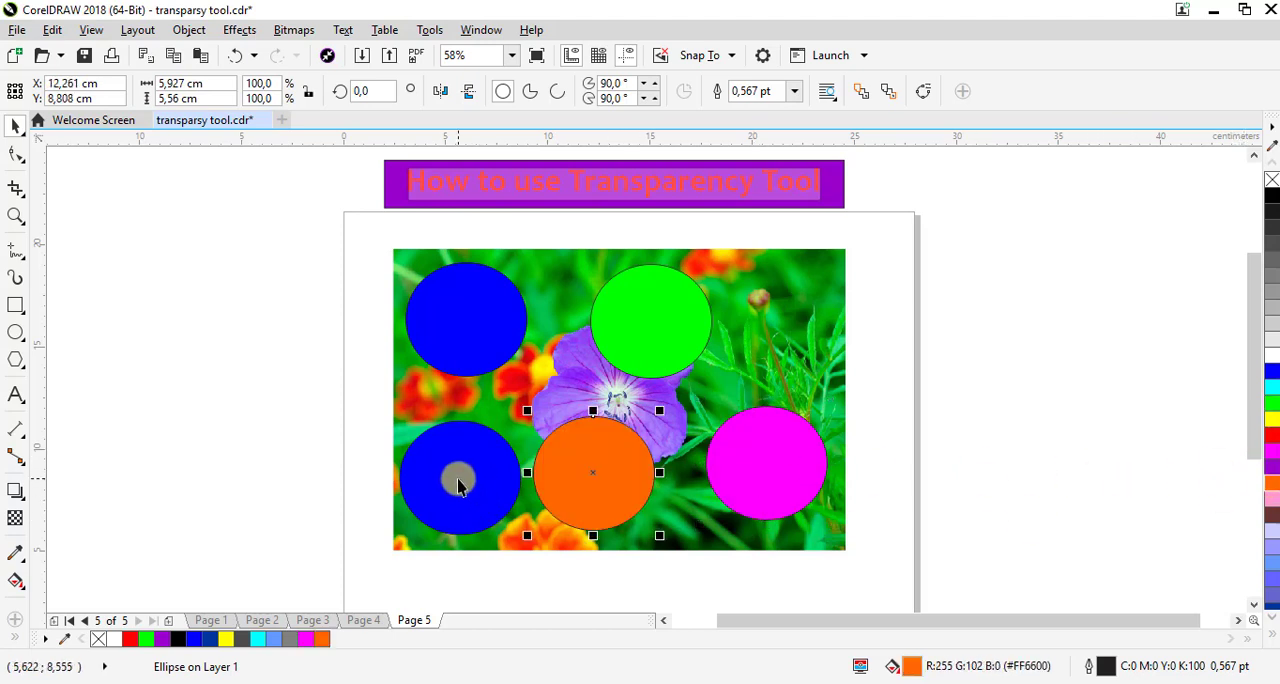
{"action": "left_click", "coordinate": [1273, 549]}
Move the orange circle to about X 12.90 cm, Y 9.08 cm, and apply uniform transparency to it at 53 and to the magenta circle
{"action": "left_click", "coordinate": [600, 482]}
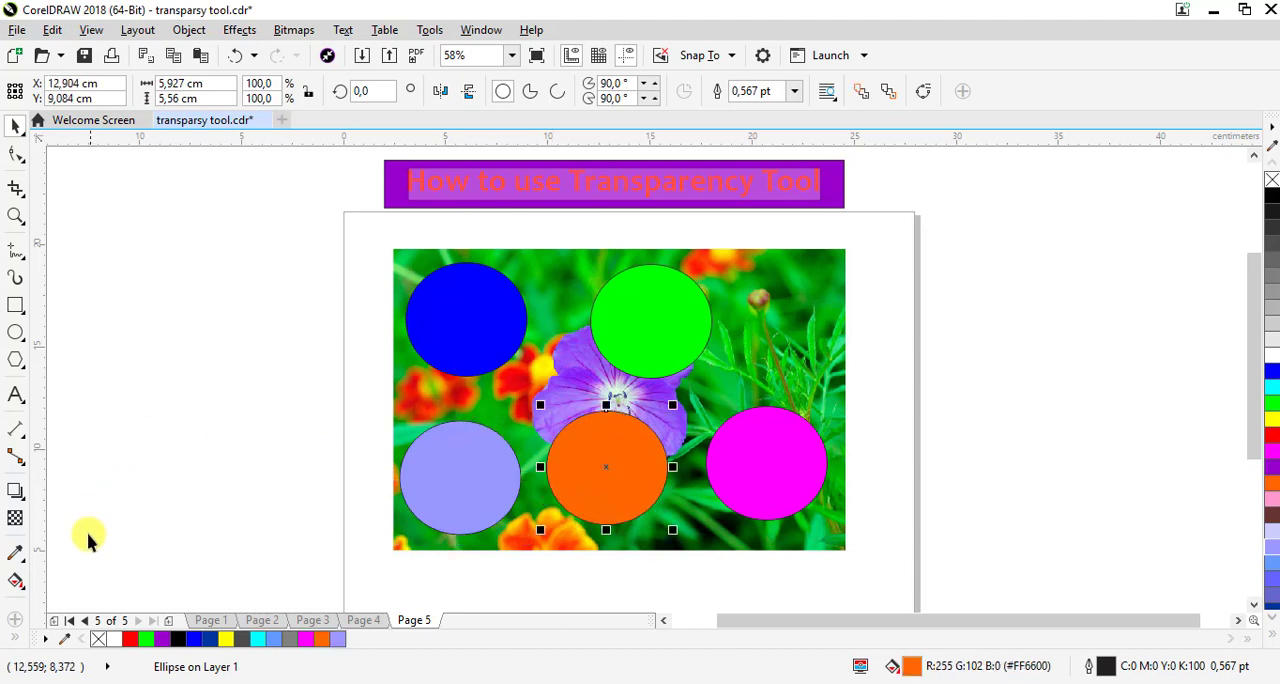
{"action": "left_click", "coordinate": [15, 518]}
{"action": "left_click", "coordinate": [590, 553]}
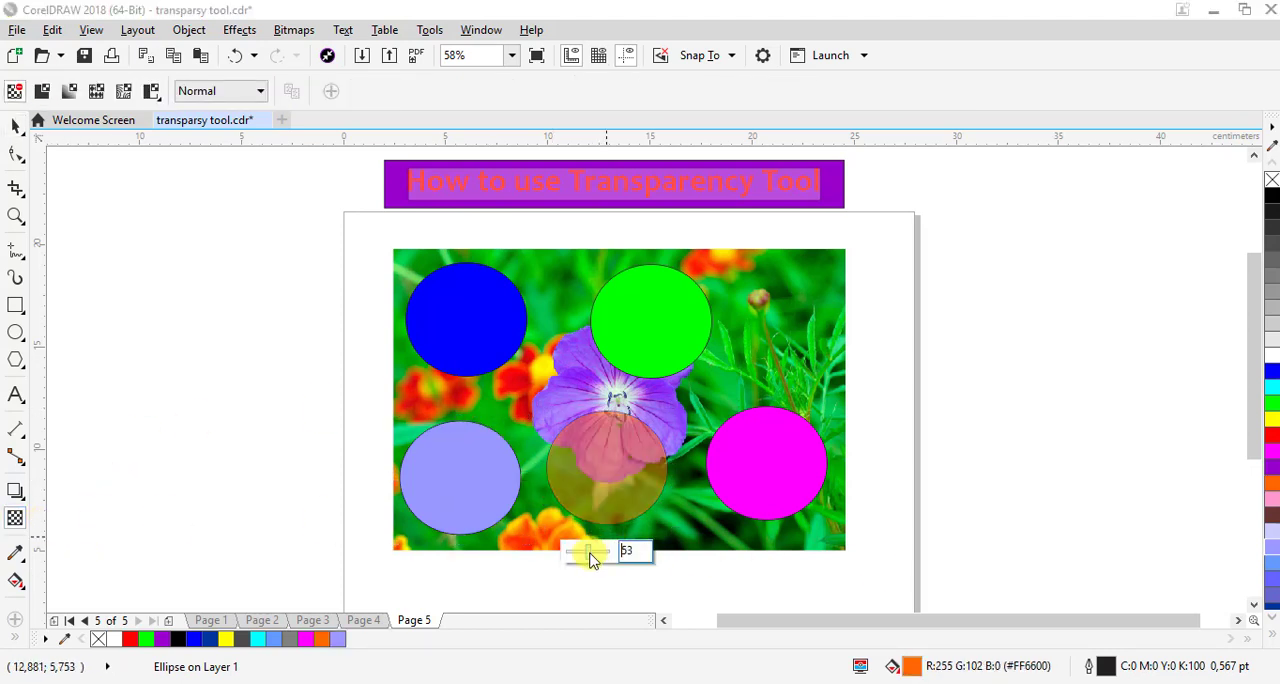
{"action": "left_click", "coordinate": [766, 515]}
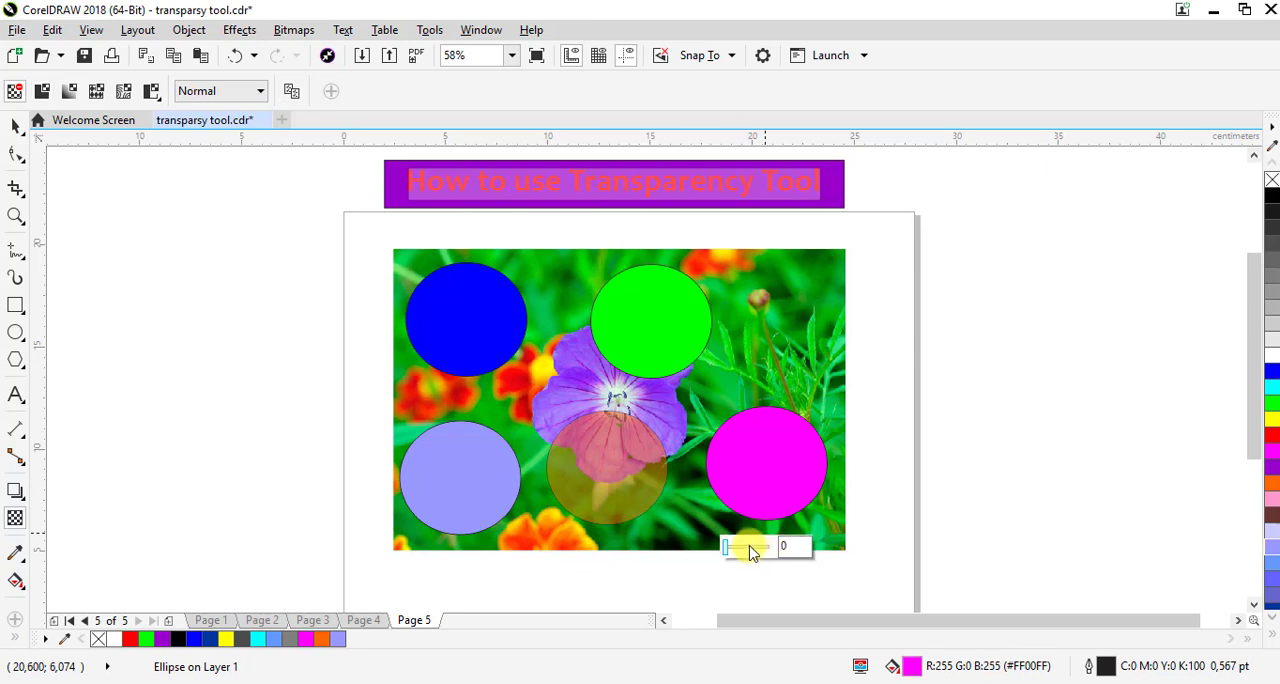
{"action": "left_click", "coordinate": [750, 547]}
Apply partial uniform transparency to the light blue-violet and blue circles, and a transparency of 43 to the green circle
{"action": "left_click", "coordinate": [443, 506]}
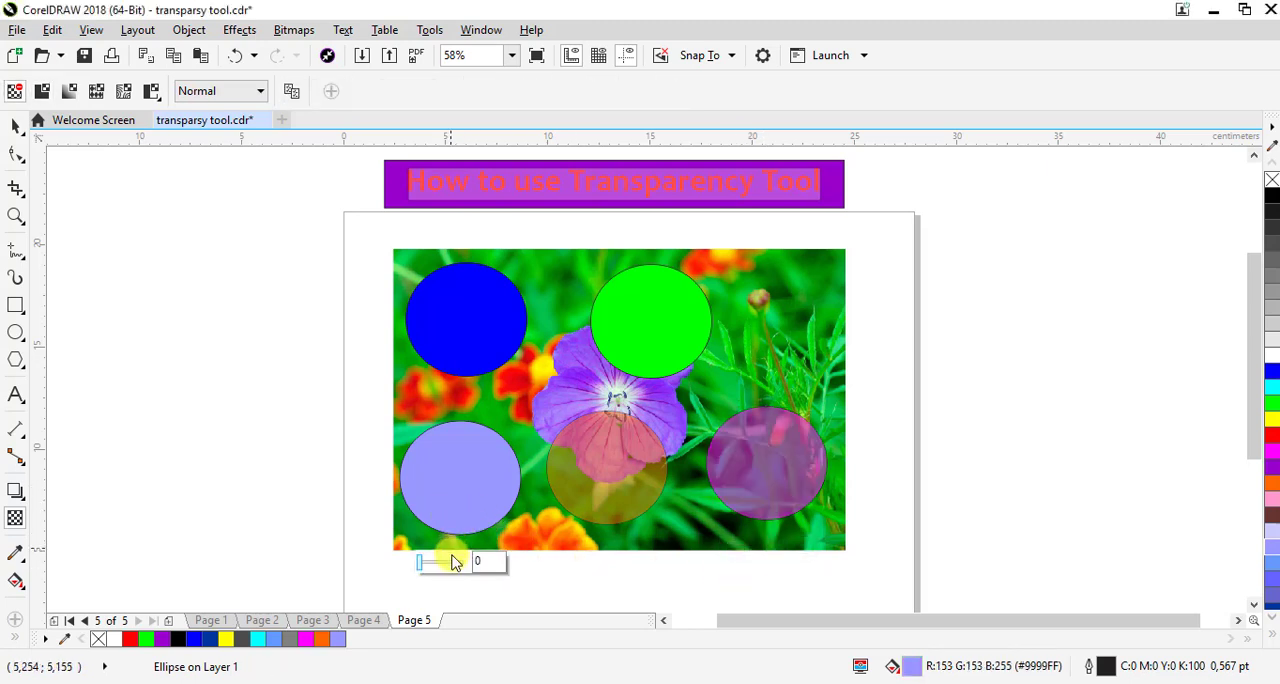
{"action": "left_click", "coordinate": [443, 563]}
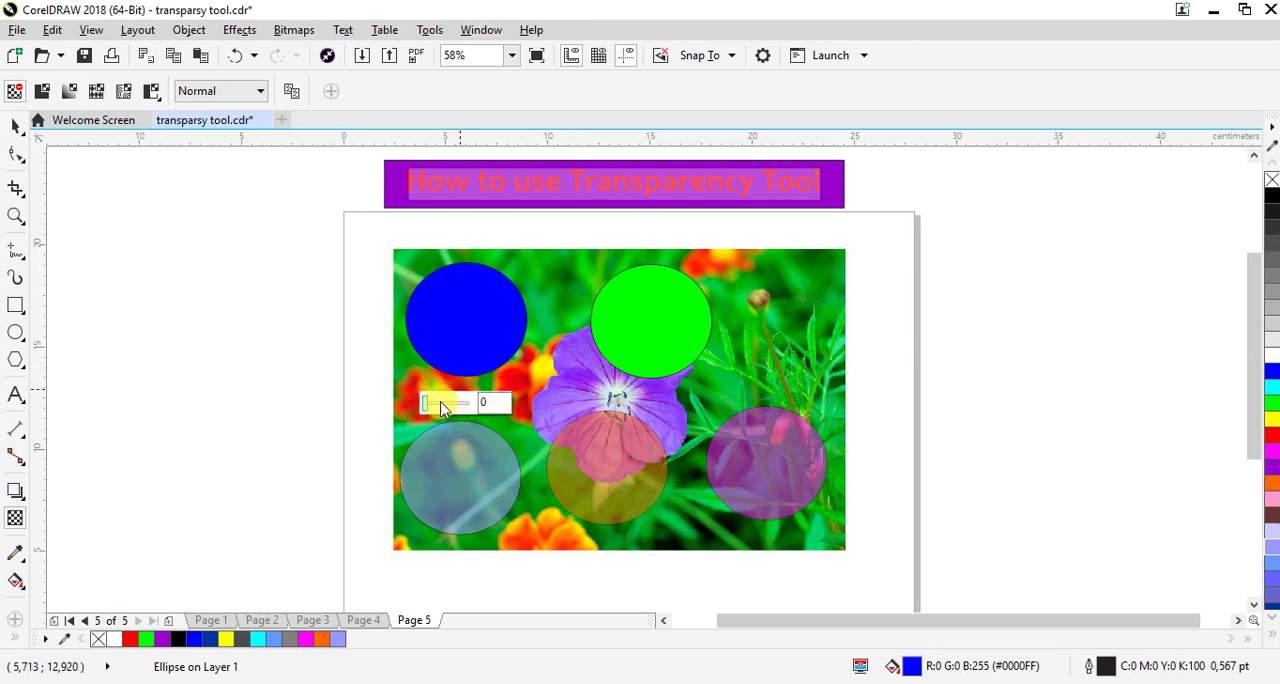
{"action": "left_click", "coordinate": [443, 407]}
{"action": "left_click", "coordinate": [672, 355]}
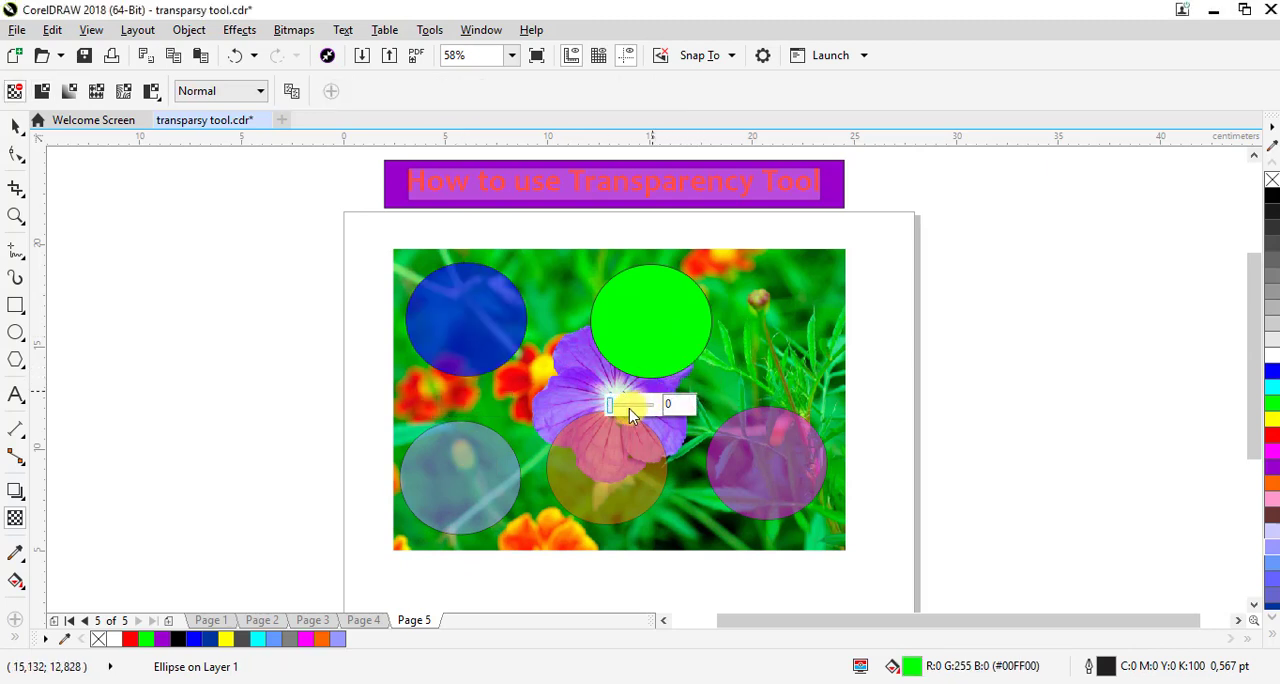
{"action": "left_click", "coordinate": [630, 406]}
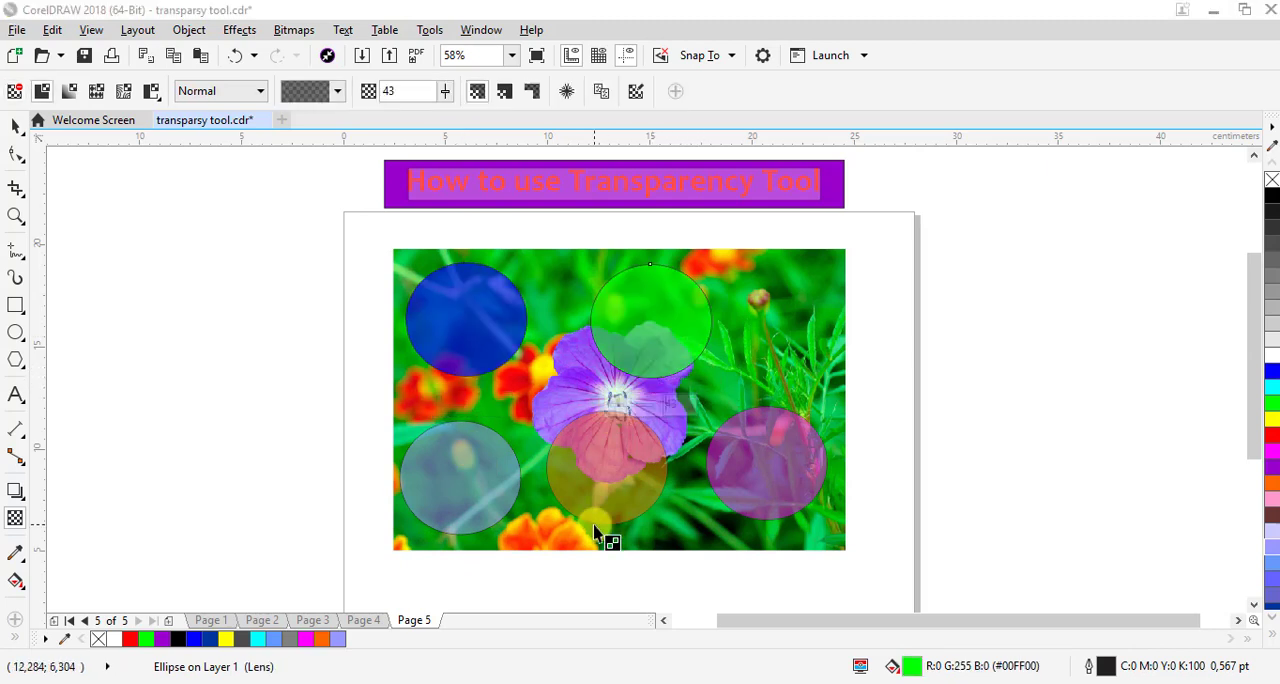
Gather the magenta, light blue-violet and orange circles beside the blue one so that they overlap, with orange at about X 9.52 cm, Y 17.65 cm
{"action": "left_click", "coordinate": [12, 130]}
{"action": "left_click", "coordinate": [222, 403]}
{"action": "left_click_drag", "start_coordinate": [775, 490], "coordinate": [558, 378]}
{"action": "left_click_drag", "start_coordinate": [460, 478], "coordinate": [451, 387]}
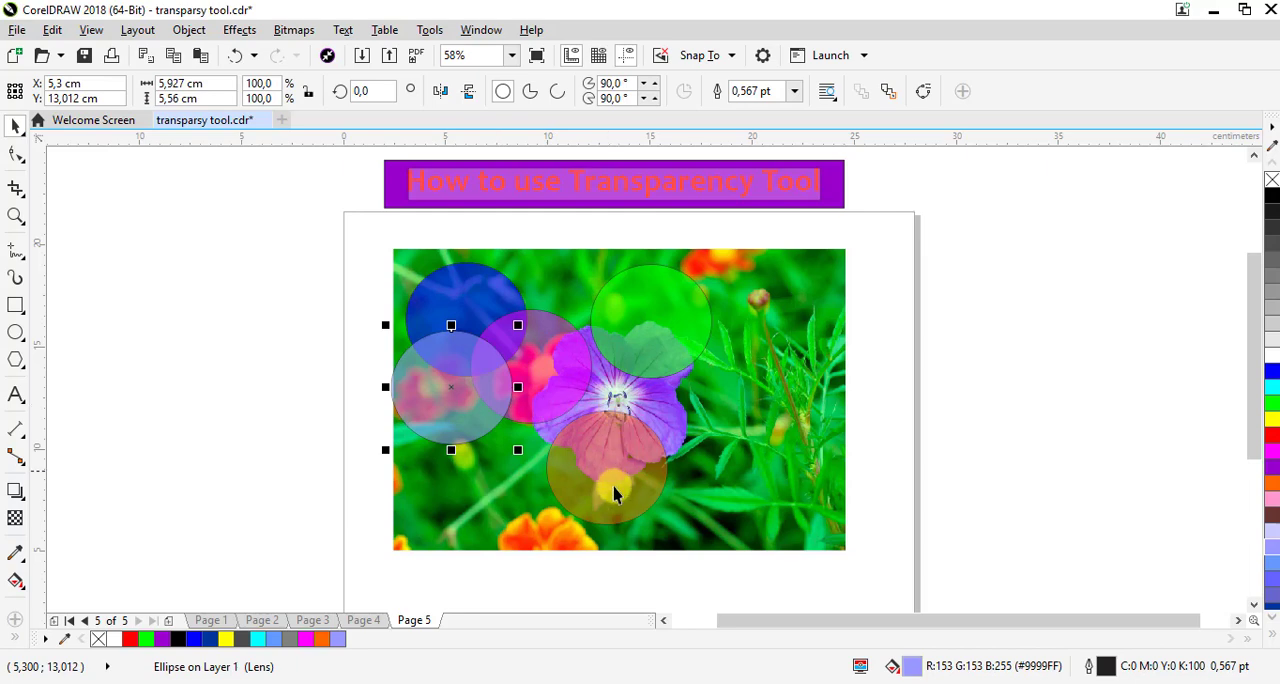
{"action": "left_click_drag", "start_coordinate": [614, 493], "coordinate": [544, 313]}
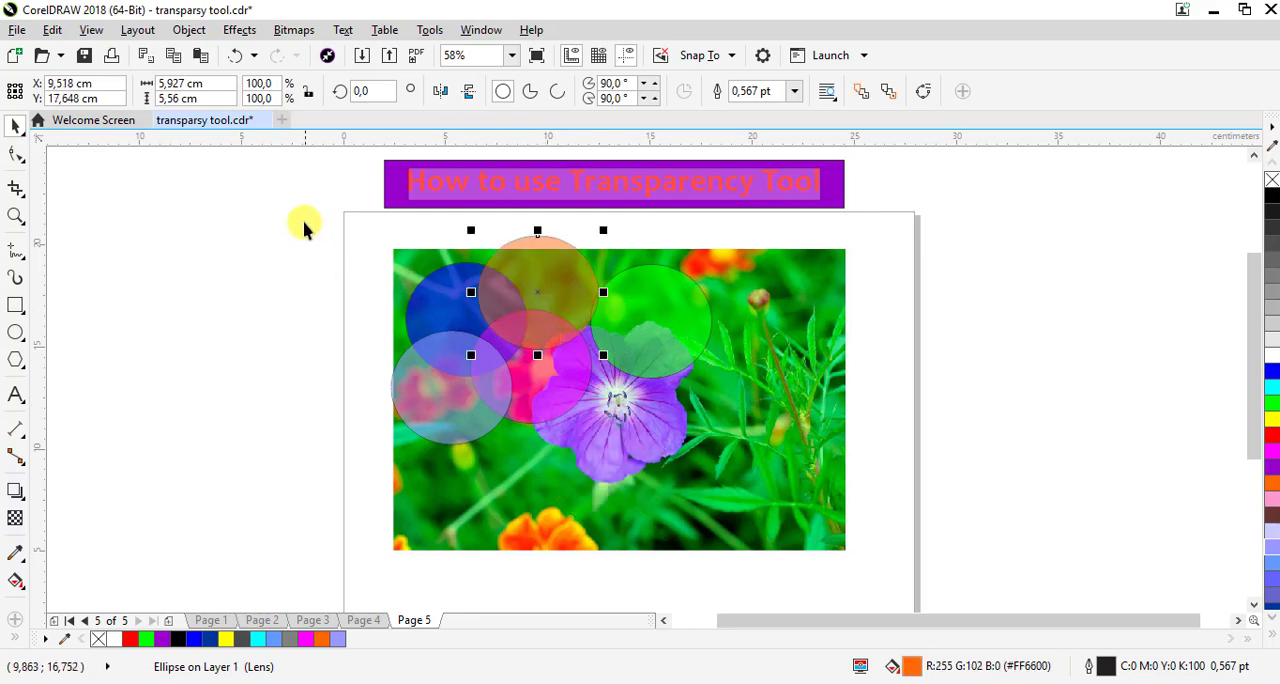
Move the four clustered circles over the purple flower and overlap the green circle with them at about X 9.09 cm, Y 14.64 cm
{"action": "left_click_drag", "start_coordinate": [302, 217], "coordinate": [648, 450]}
{"action": "left_click", "coordinate": [680, 300]}
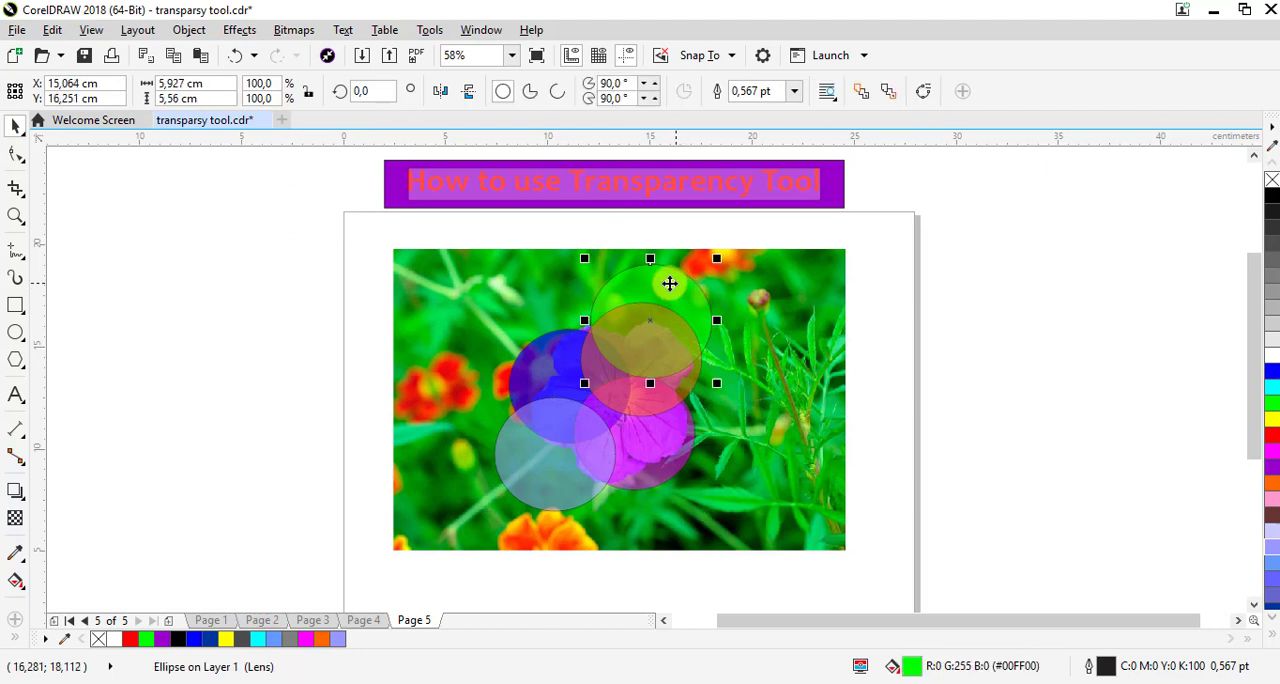
{"action": "left_click_drag", "start_coordinate": [669, 283], "coordinate": [554, 318]}
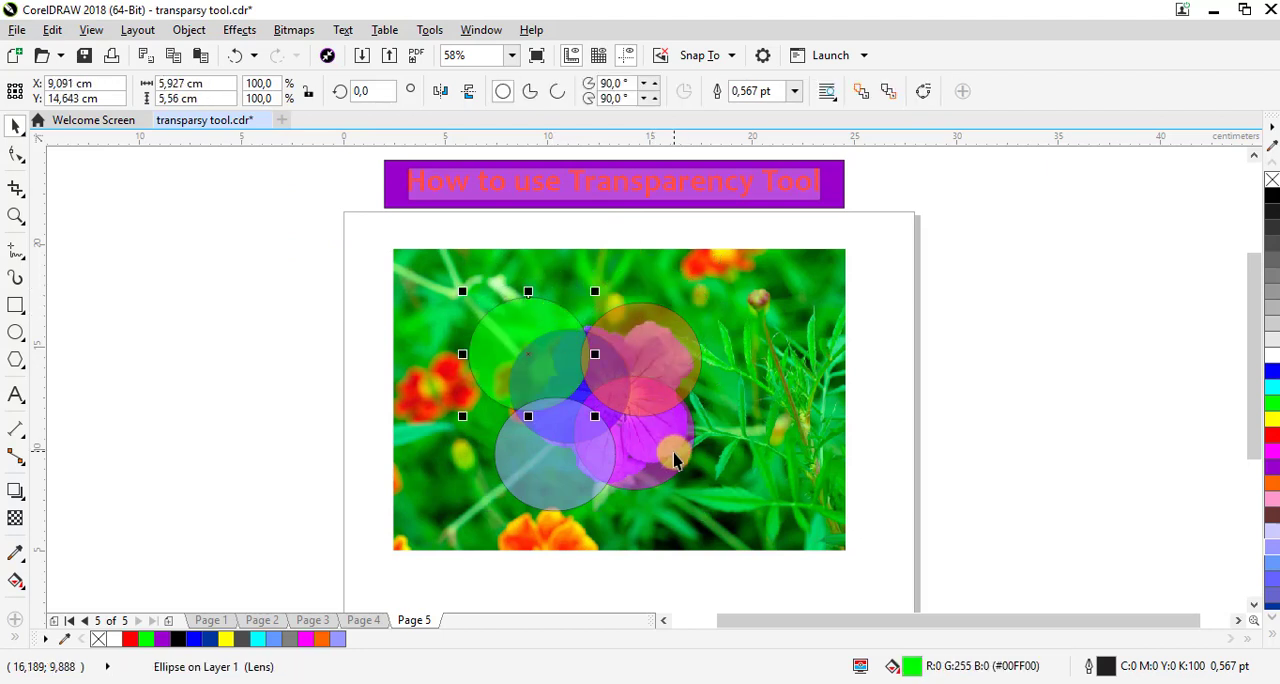
{"action": "left_click", "coordinate": [679, 452]}
{"action": "left_click", "coordinate": [1020, 390]}
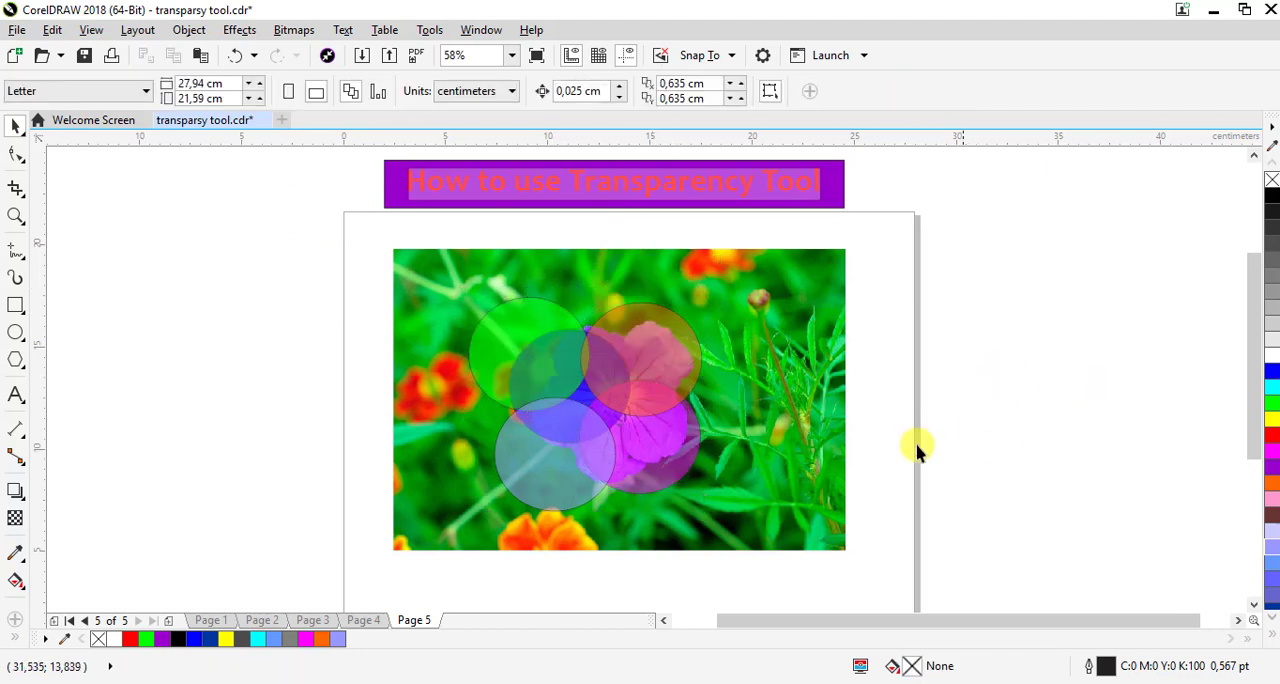
Remove the outlines from all five circles and move them together to about X 9.44 cm, Y 13.94 cm
{"action": "left_click_drag", "start_coordinate": [466, 375], "coordinate": [814, 569]}
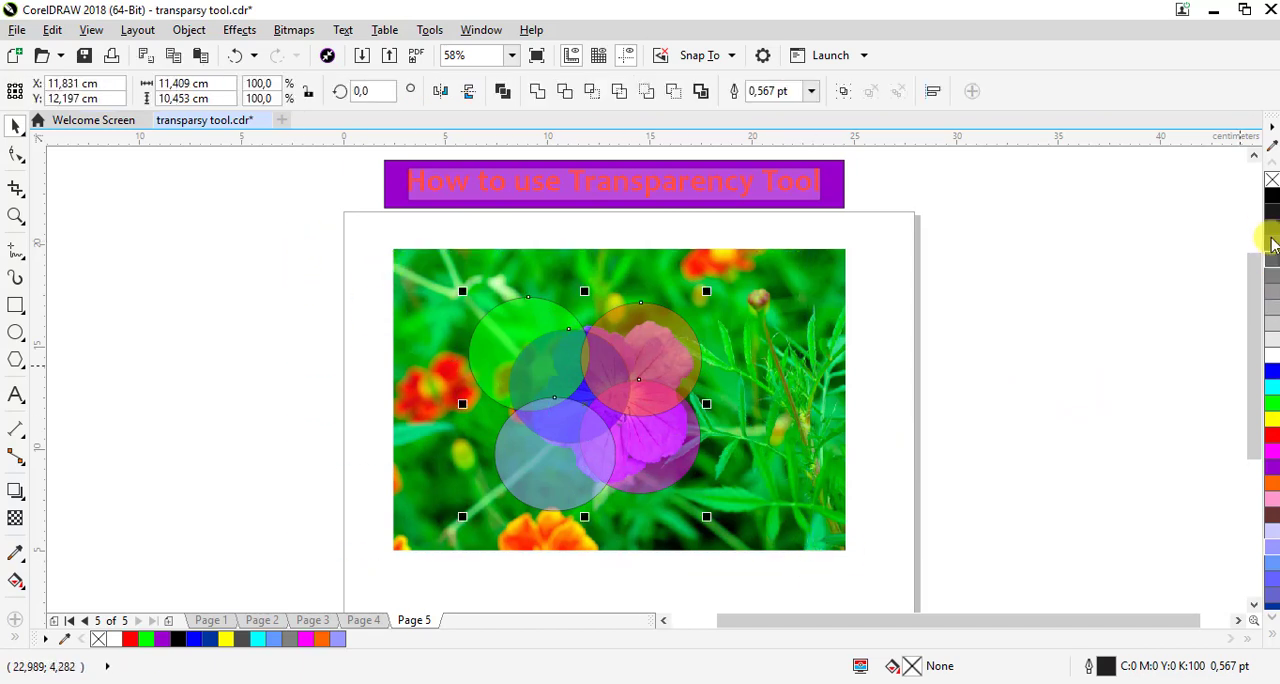
{"action": "right_click", "coordinate": [1272, 188]}
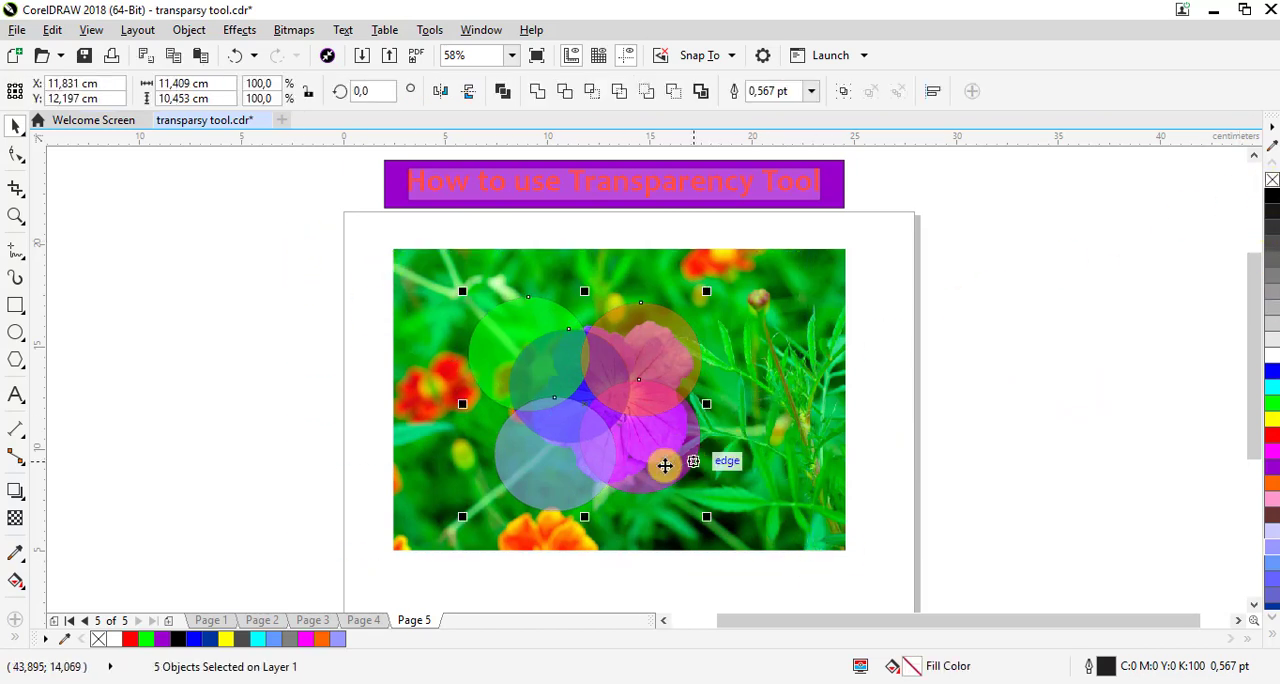
{"action": "left_click_drag", "start_coordinate": [655, 463], "coordinate": [478, 443]}
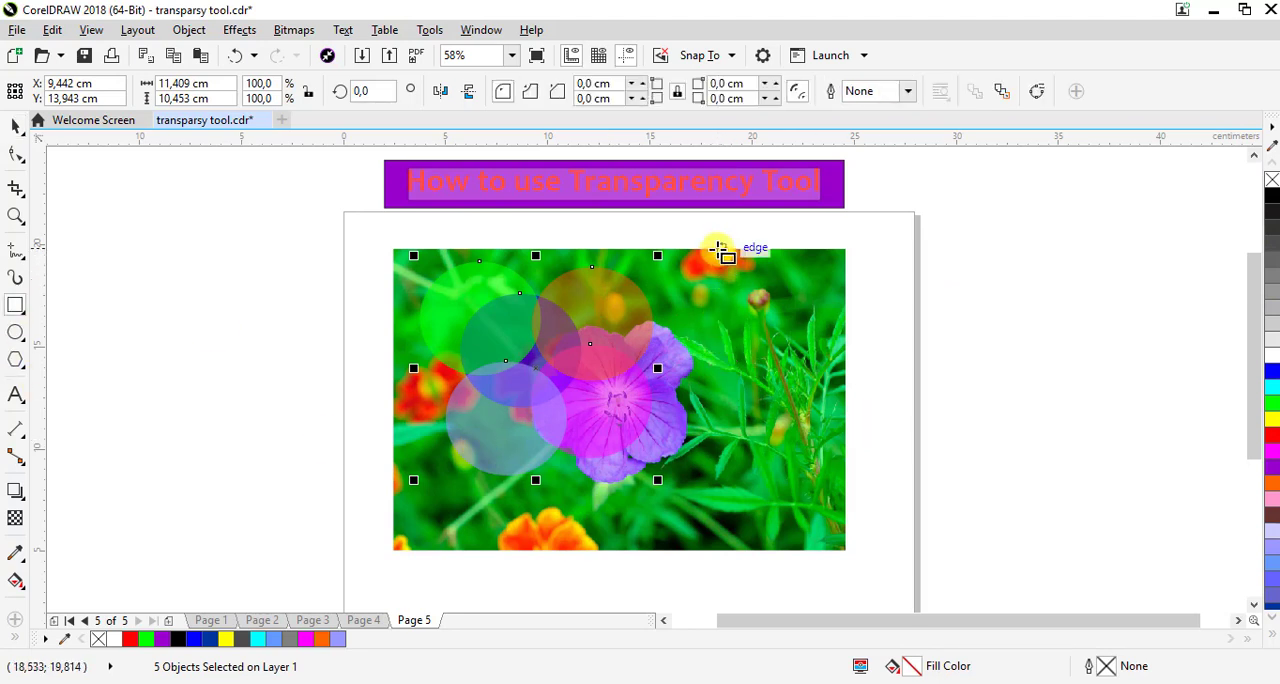
Draw a red-filled rectangle about 8.39 by 14.76 cm over the right side of the photo, matching its full height
{"action": "left_click_drag", "start_coordinate": [717, 249], "coordinate": [851, 543]}
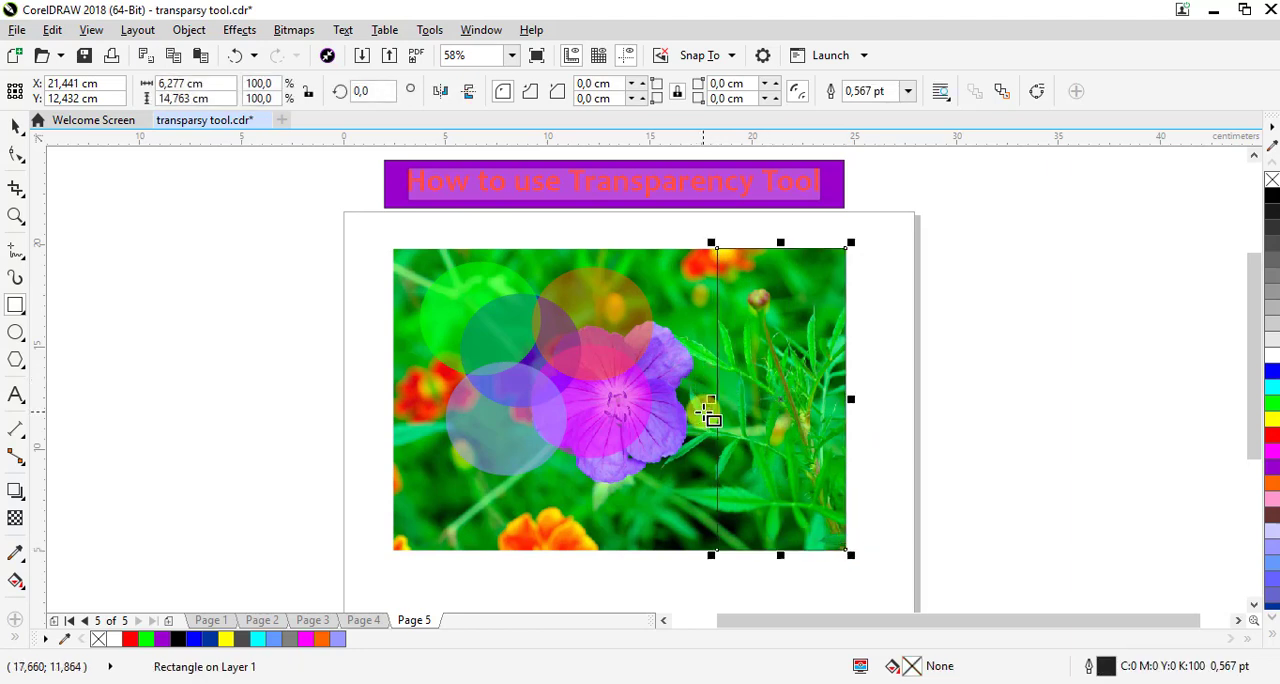
{"action": "left_click_drag", "start_coordinate": [708, 399], "coordinate": [665, 400]}
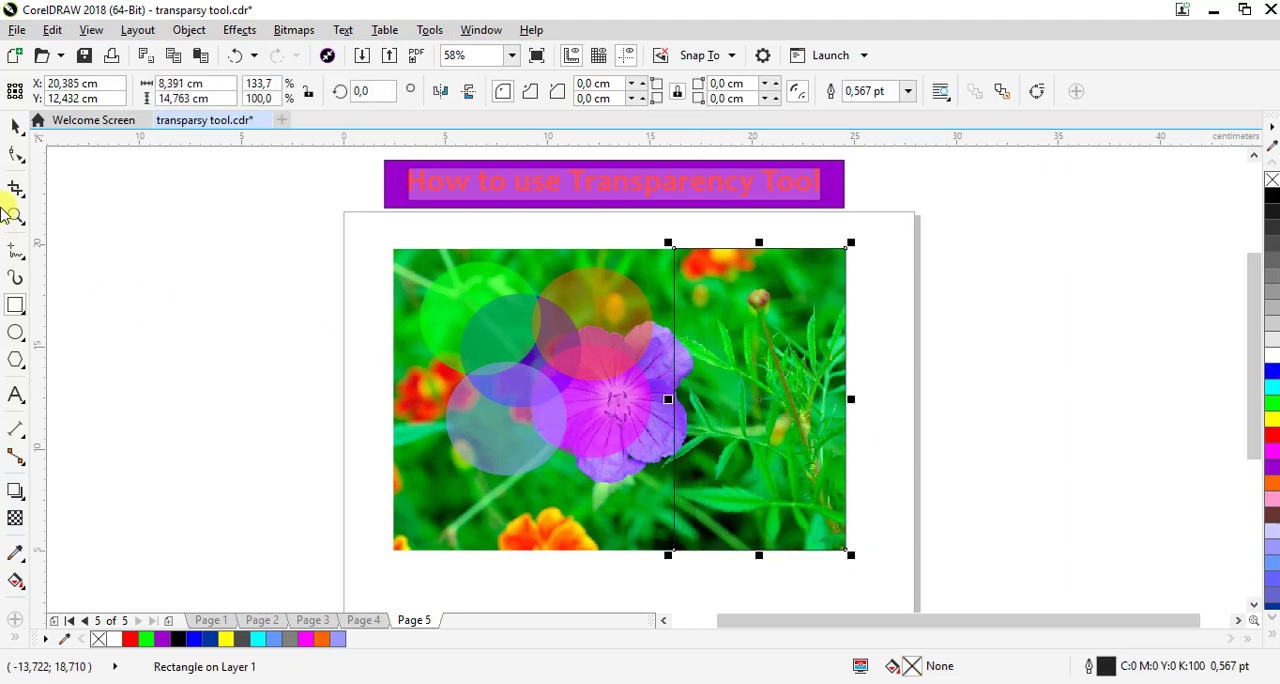
{"action": "left_click", "coordinate": [1272, 436]}
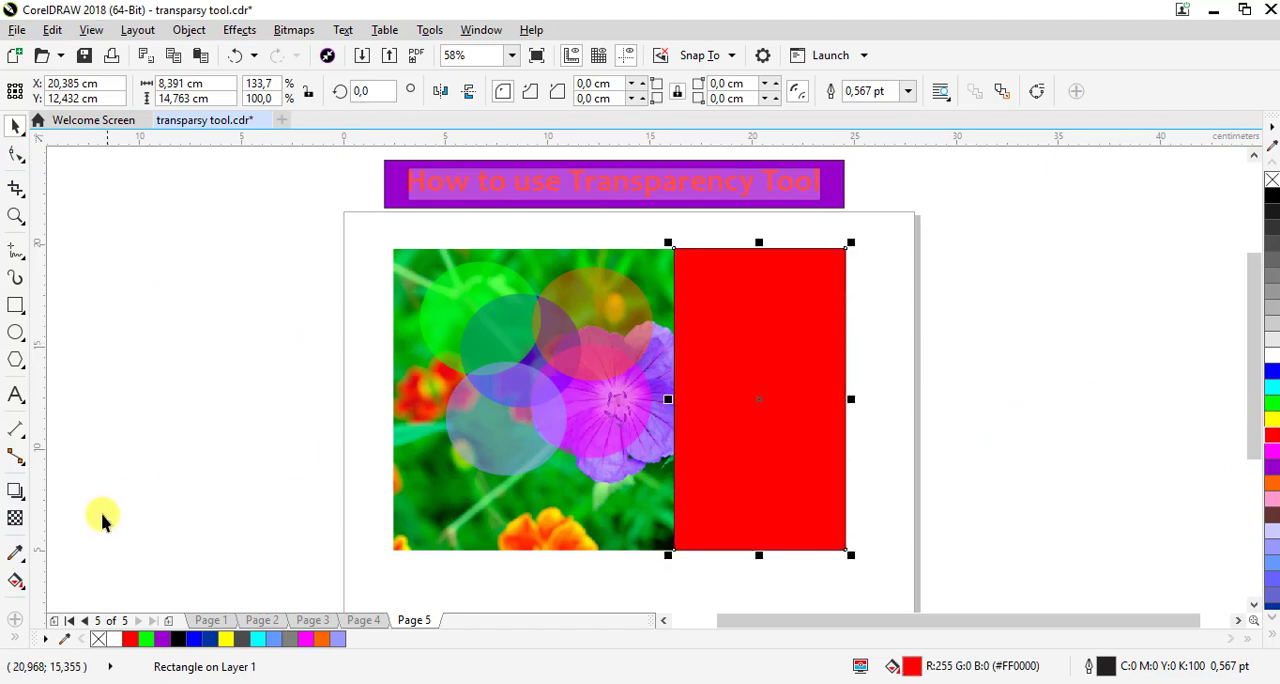
Apply a fountain transparency to the red rectangle, switch it from elliptical to rectangular, and open the transparency presets
{"action": "left_click", "coordinate": [15, 519]}
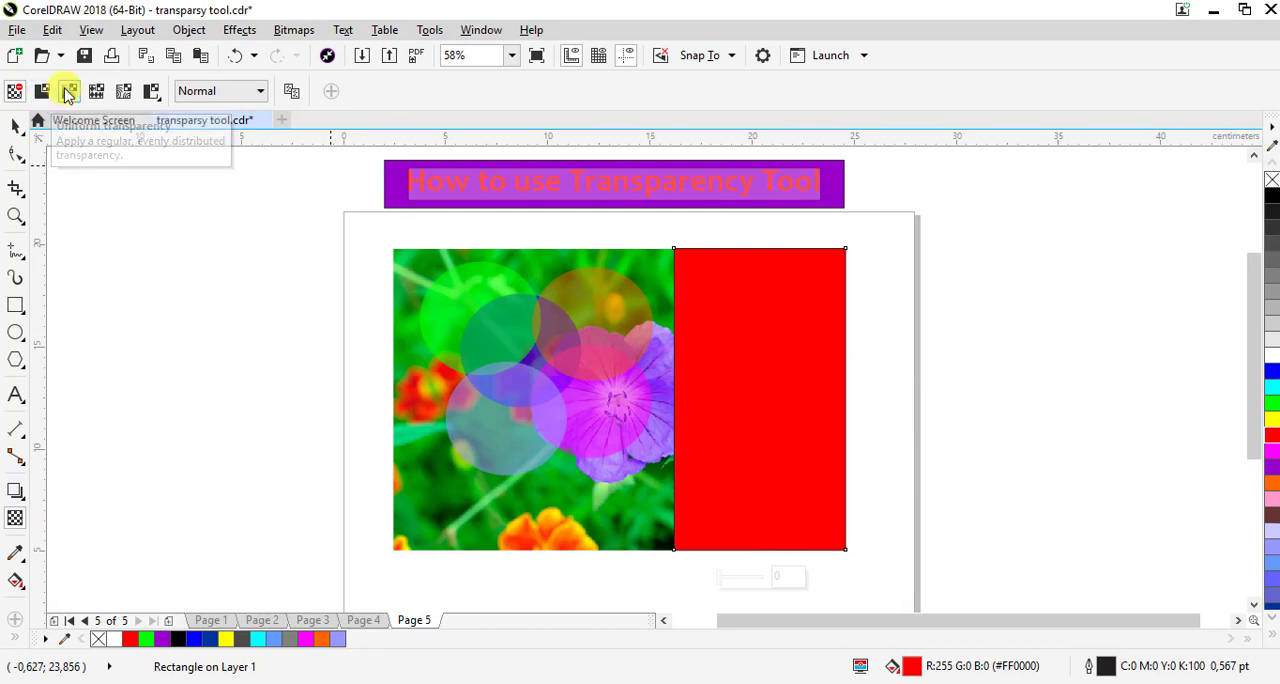
{"action": "left_click", "coordinate": [42, 93]}
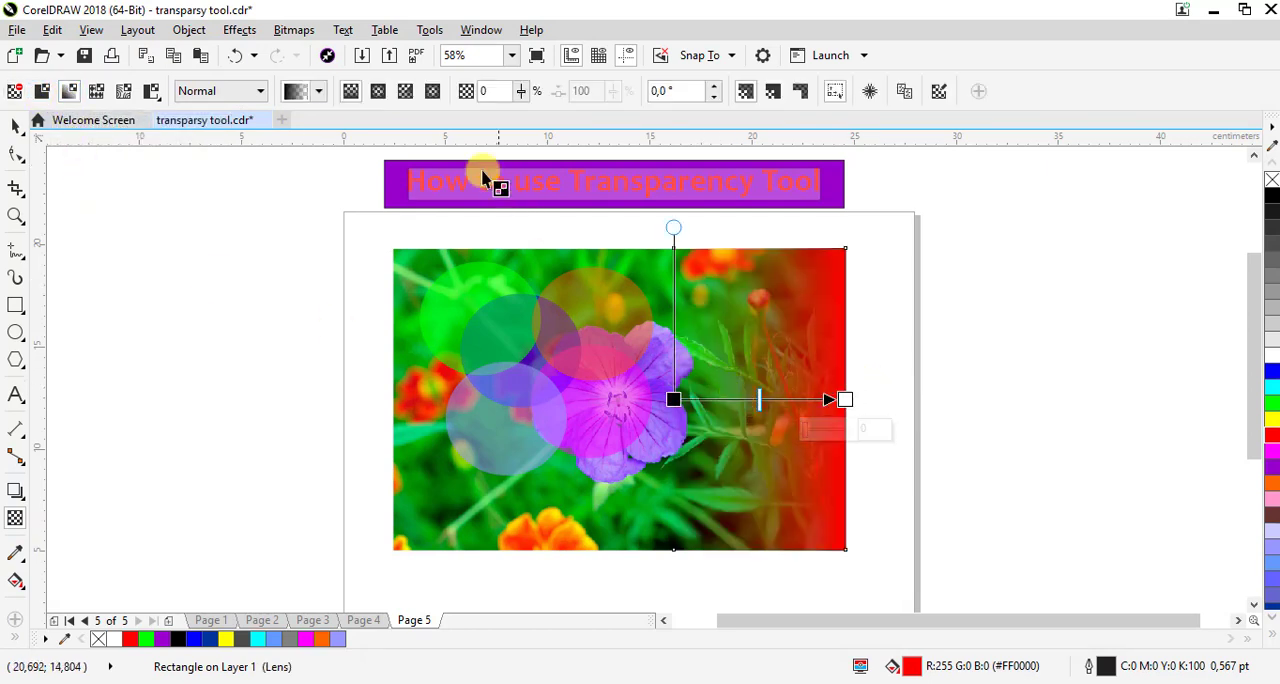
{"action": "left_click", "coordinate": [405, 91]}
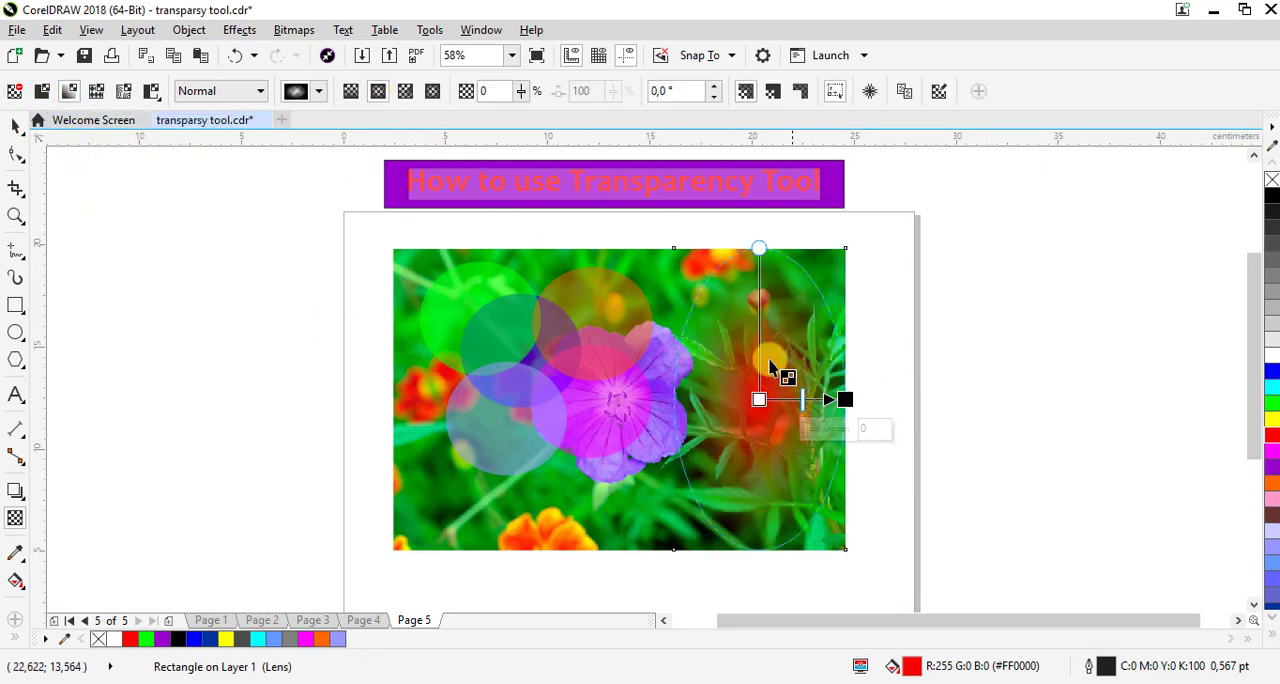
{"action": "left_click", "coordinate": [433, 93]}
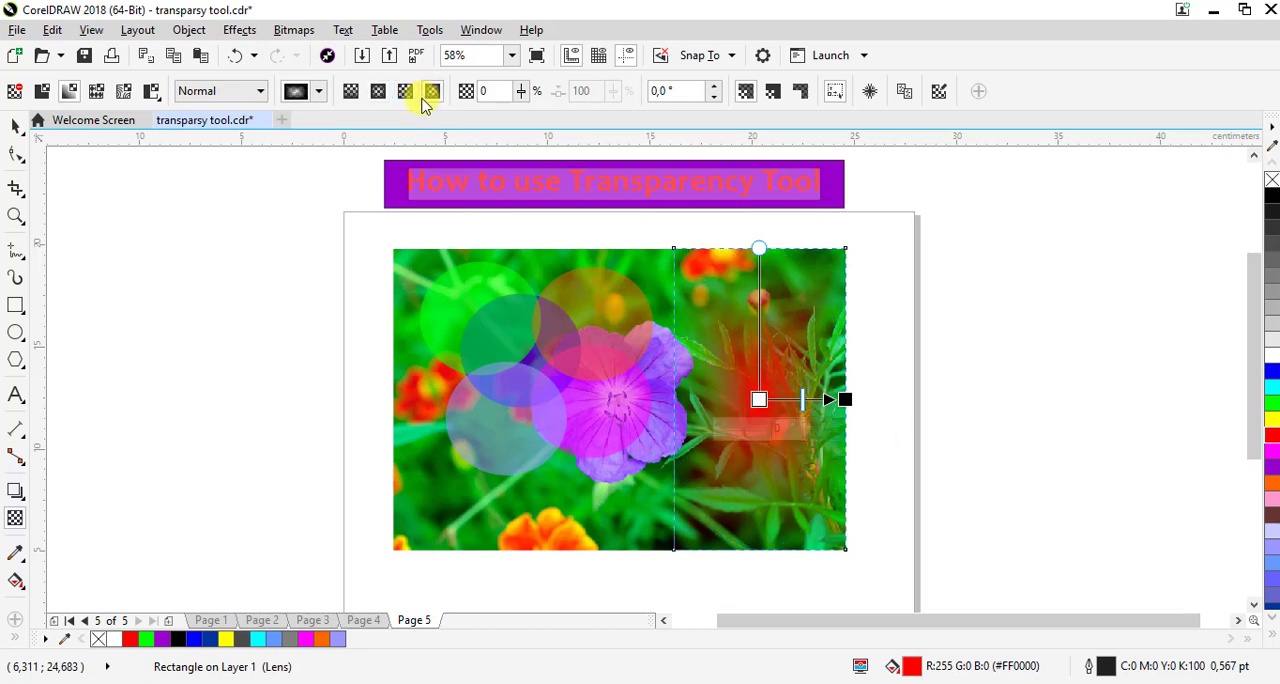
{"action": "left_click", "coordinate": [318, 94]}
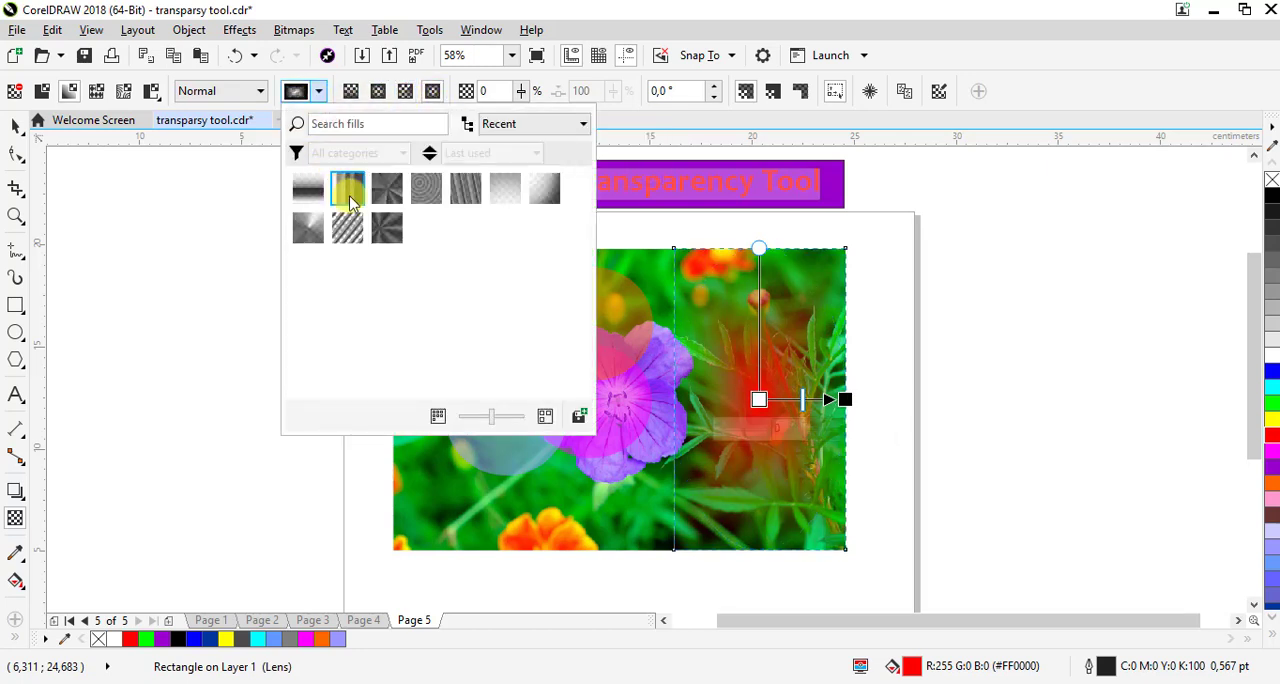
Try the concentric-ring, vertical-stripe, vertical-fade, diagonal-fade and conical transparency presets on the red rectangle
{"action": "left_click", "coordinate": [425, 188]}
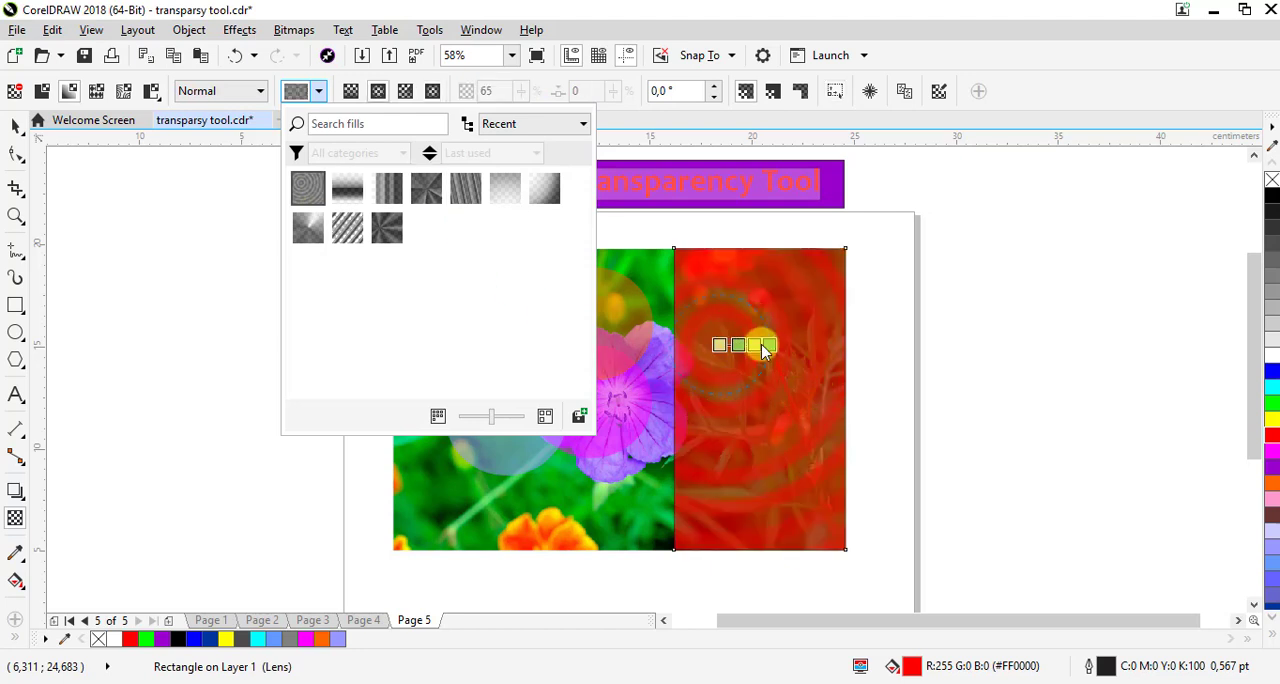
{"action": "left_click", "coordinate": [386, 189]}
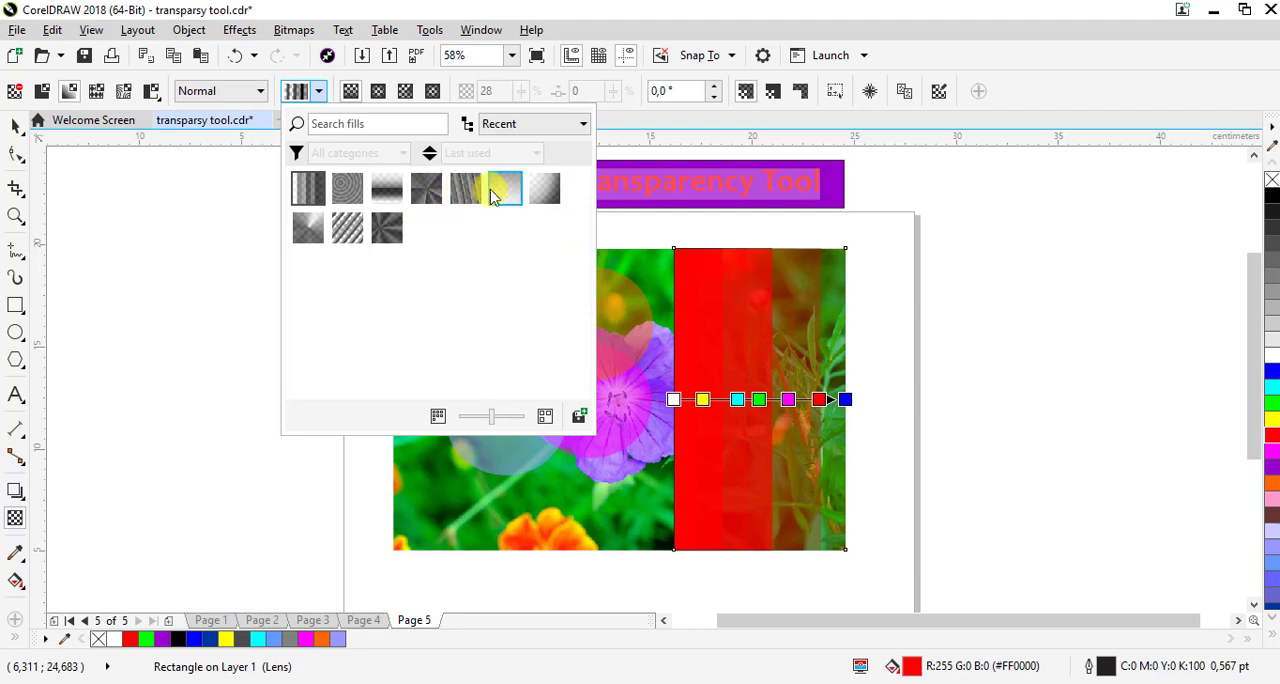
{"action": "left_click", "coordinate": [503, 190]}
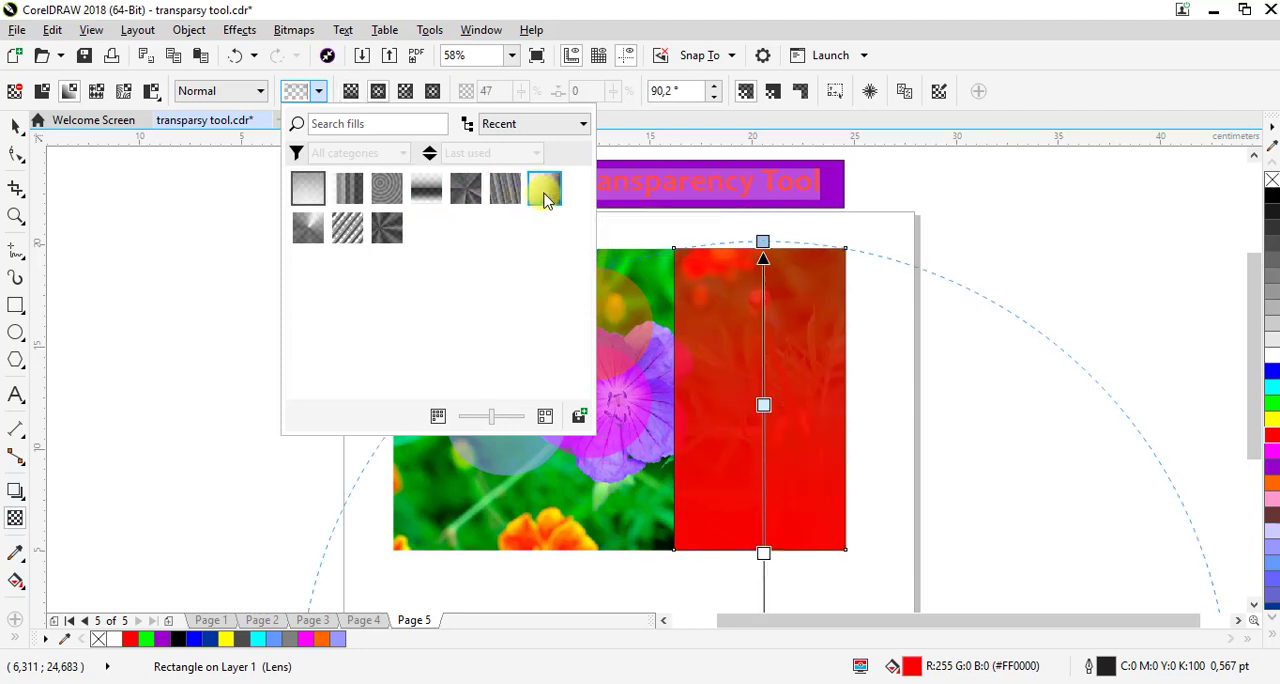
{"action": "left_click", "coordinate": [540, 189]}
{"action": "left_click", "coordinate": [387, 232]}
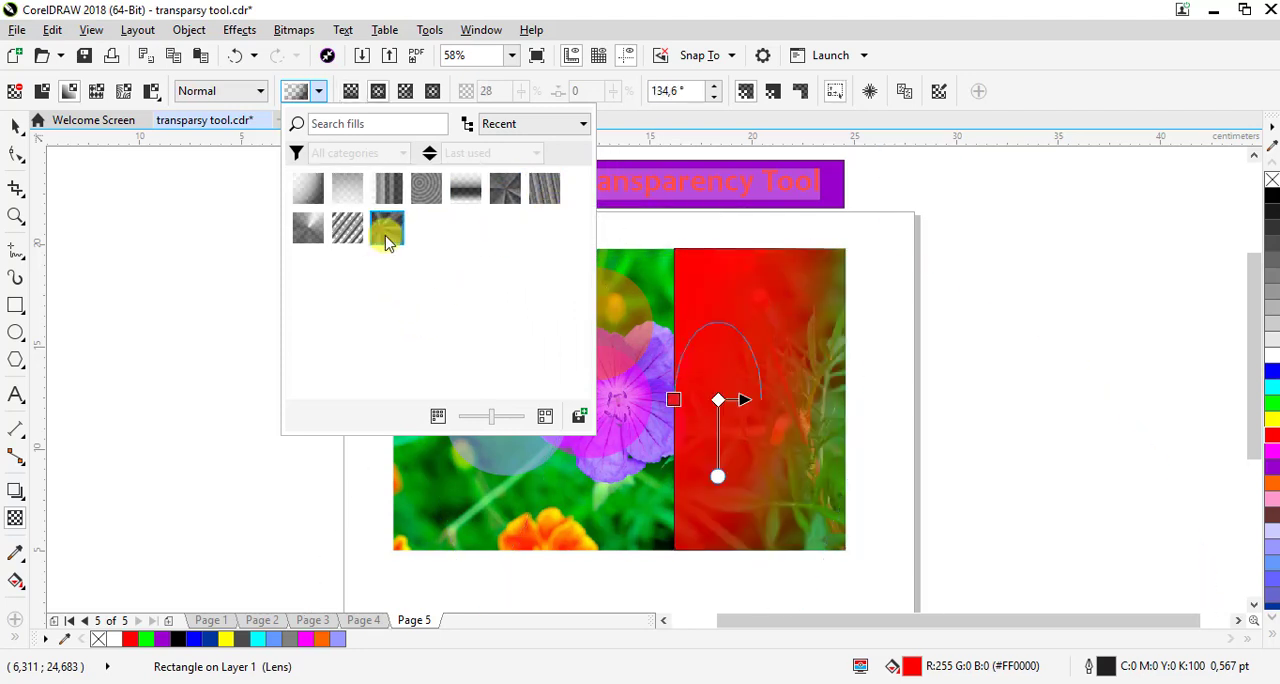
{"action": "left_click", "coordinate": [347, 232]}
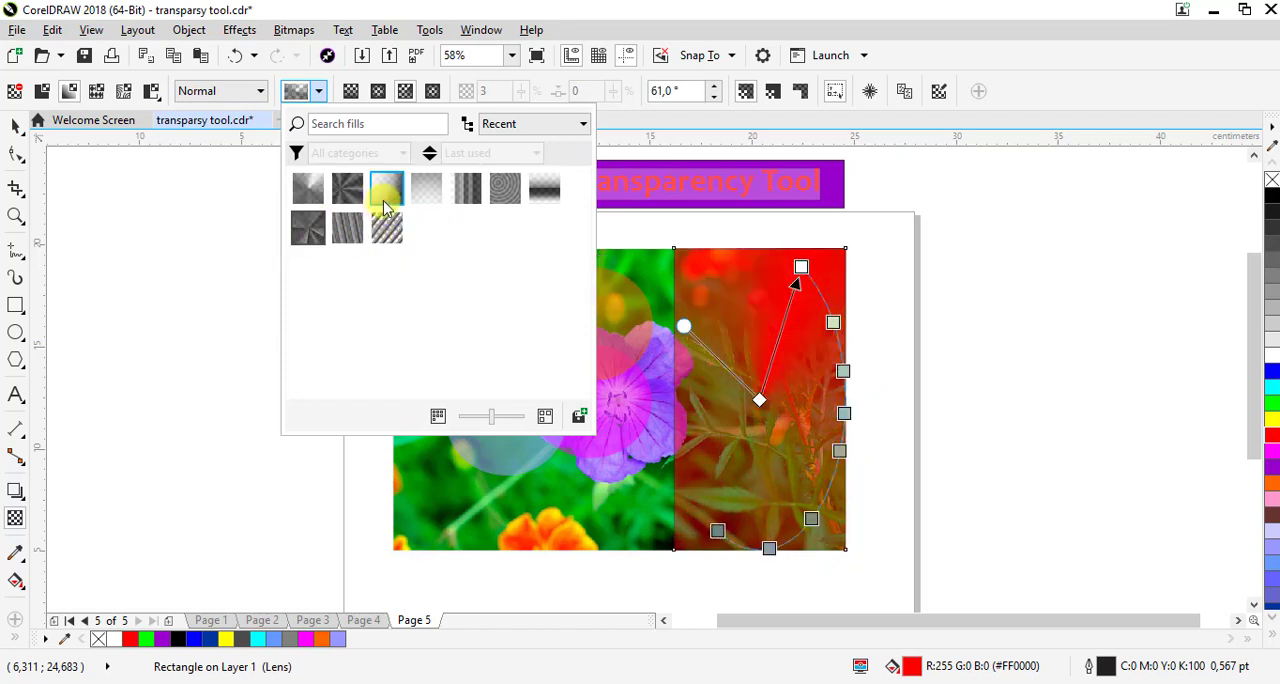
Apply the vertical-stripe fountain transparency preset to the red rectangle, and select the flower photo behind it
{"action": "left_click", "coordinate": [463, 197]}
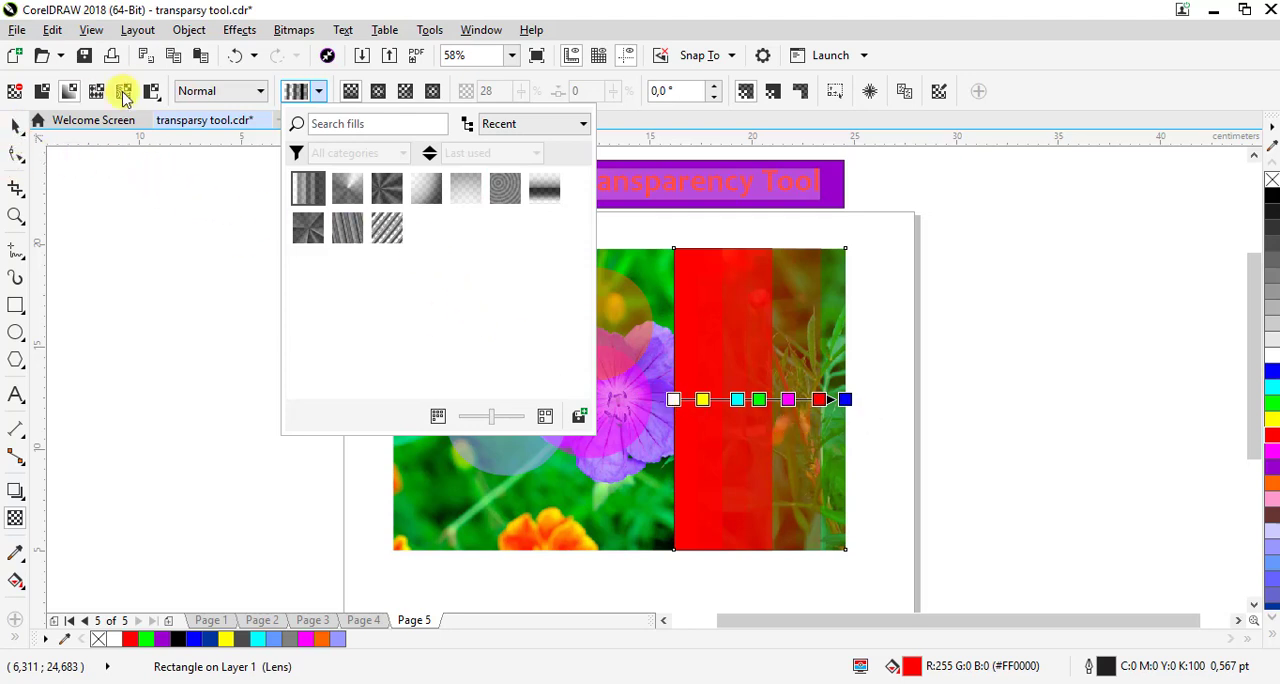
{"action": "left_click", "coordinate": [15, 126]}
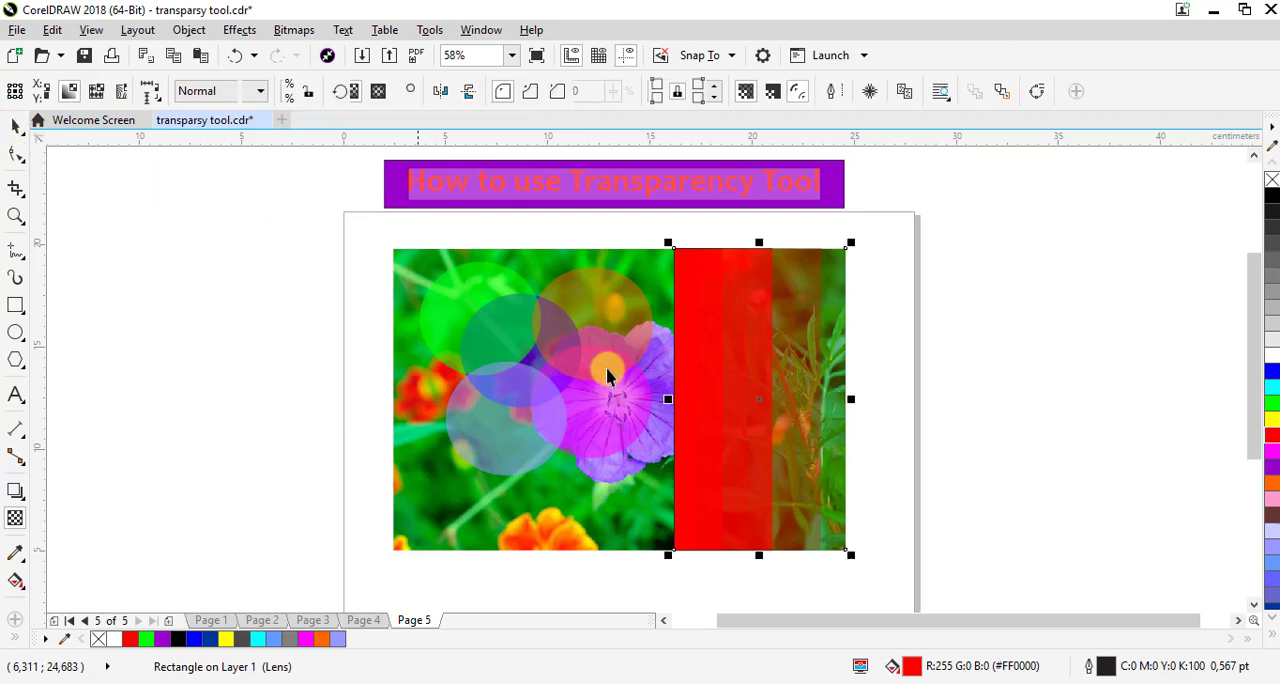
{"action": "left_click", "coordinate": [995, 474]}
{"action": "left_click", "coordinate": [525, 503]}
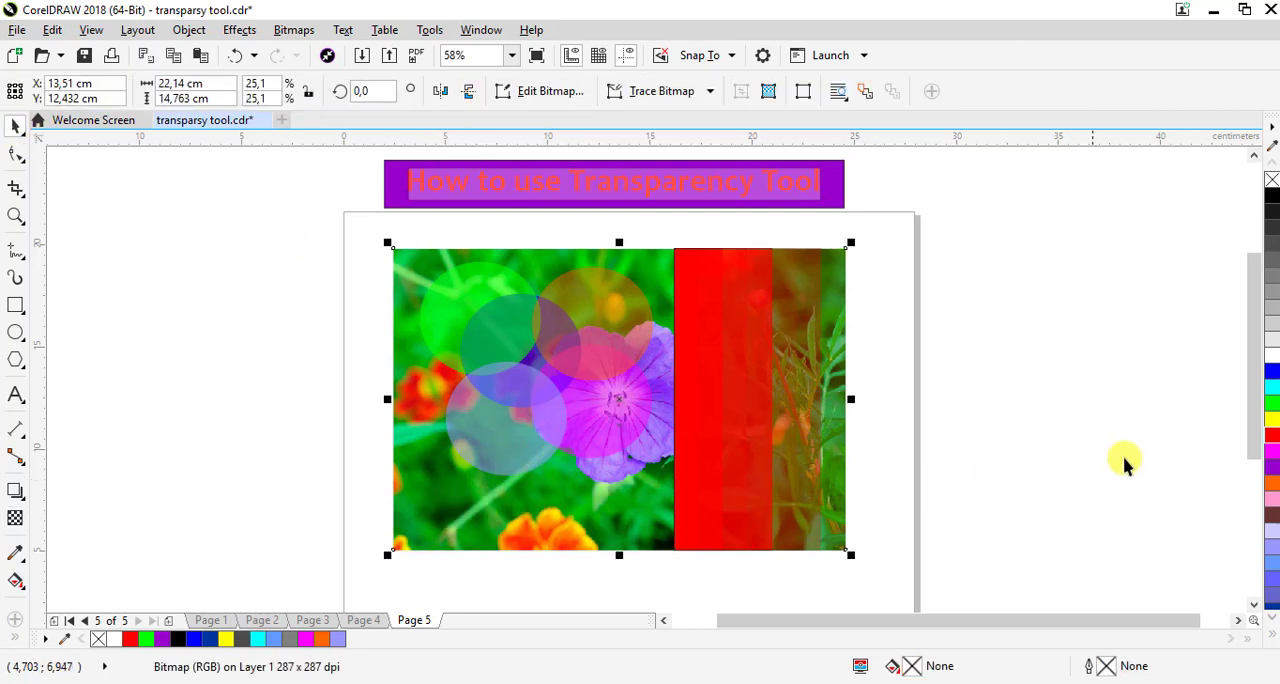
Duplicate the flower photo and place the copy on the empty pasteboard beside the page
{"action": "left_click_drag", "start_coordinate": [1249, 306], "coordinate": [1249, 410]}
{"action": "left_click_drag", "start_coordinate": [500, 329], "coordinate": [496, 526]}
{"action": "right_click", "coordinate": [496, 526]}
{"action": "left_click_drag", "start_coordinate": [621, 308], "coordinate": [623, 415]}
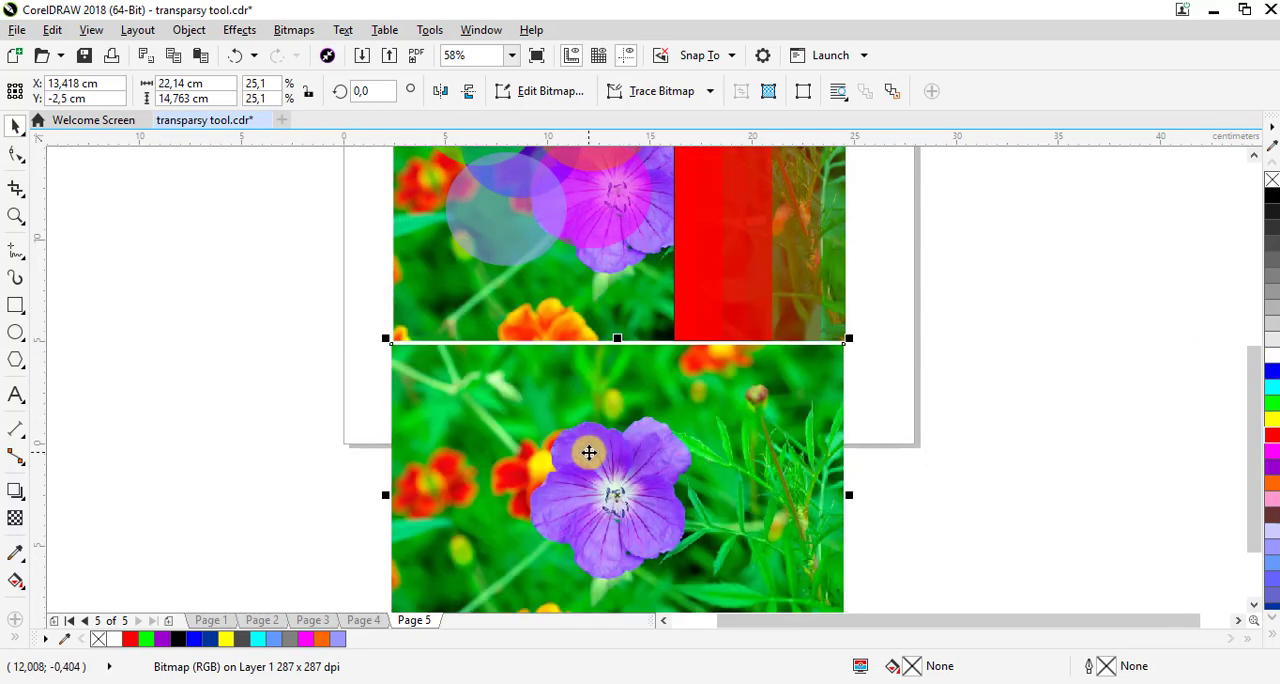
{"action": "left_click_drag", "start_coordinate": [586, 451], "coordinate": [1049, 260]}
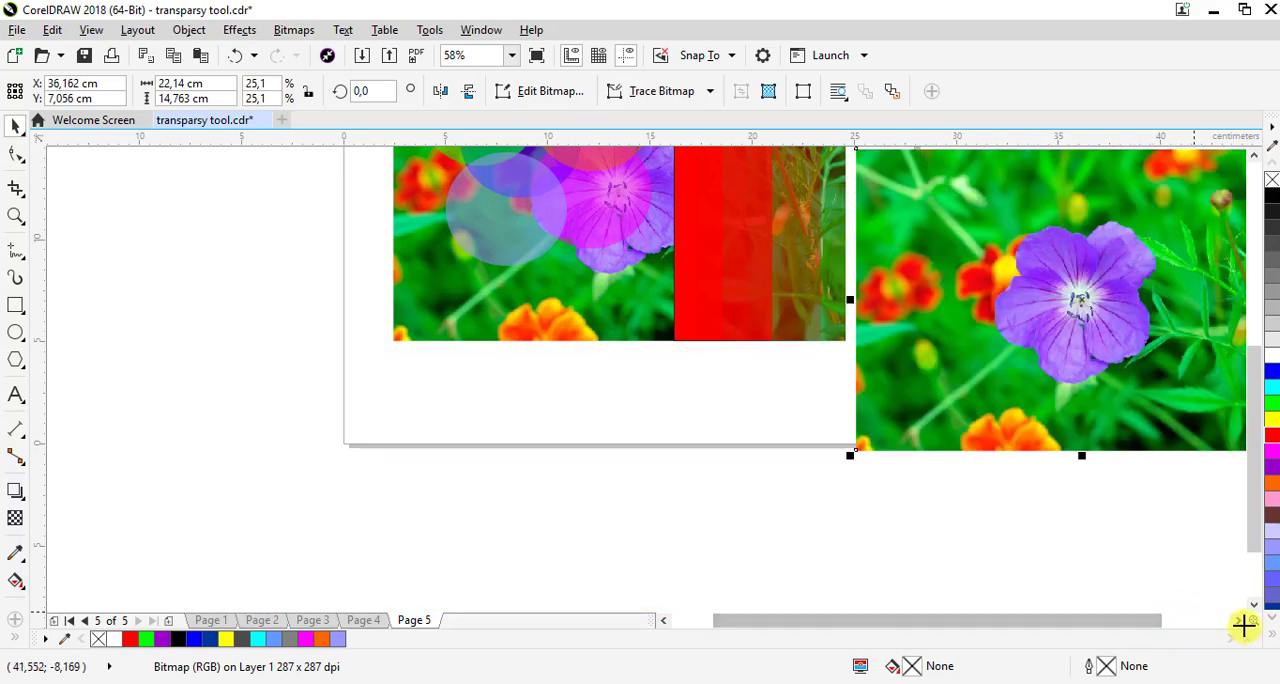
{"action": "left_click", "coordinate": [1239, 621]}
{"action": "left_click_drag", "start_coordinate": [1258, 531], "coordinate": [1245, 418]}
{"action": "left_click_drag", "start_coordinate": [637, 531], "coordinate": [727, 418]}
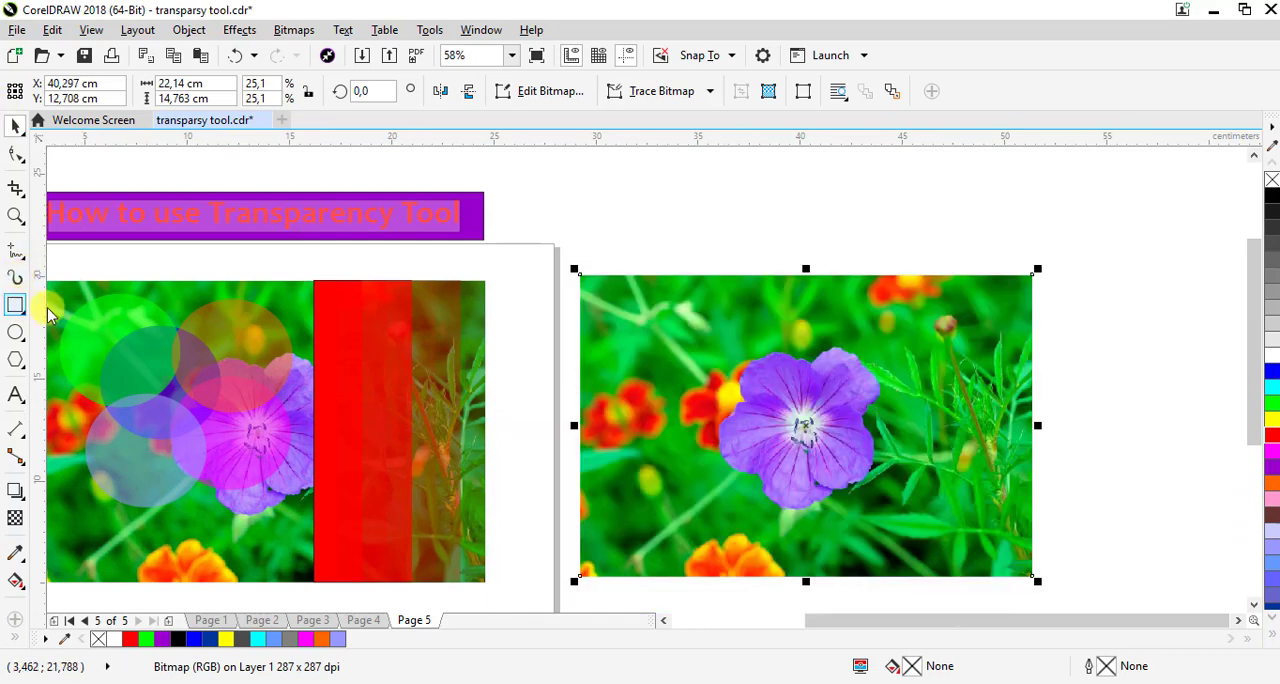
Draw a rectangle about 21.04 by 13.74 cm over the copied flower photo, just inside its edges, and fill it with green
{"action": "key", "text": "F6"}
{"action": "left_click_drag", "start_coordinate": [588, 286], "coordinate": [1022, 570]}
{"action": "key", "text": "space"}
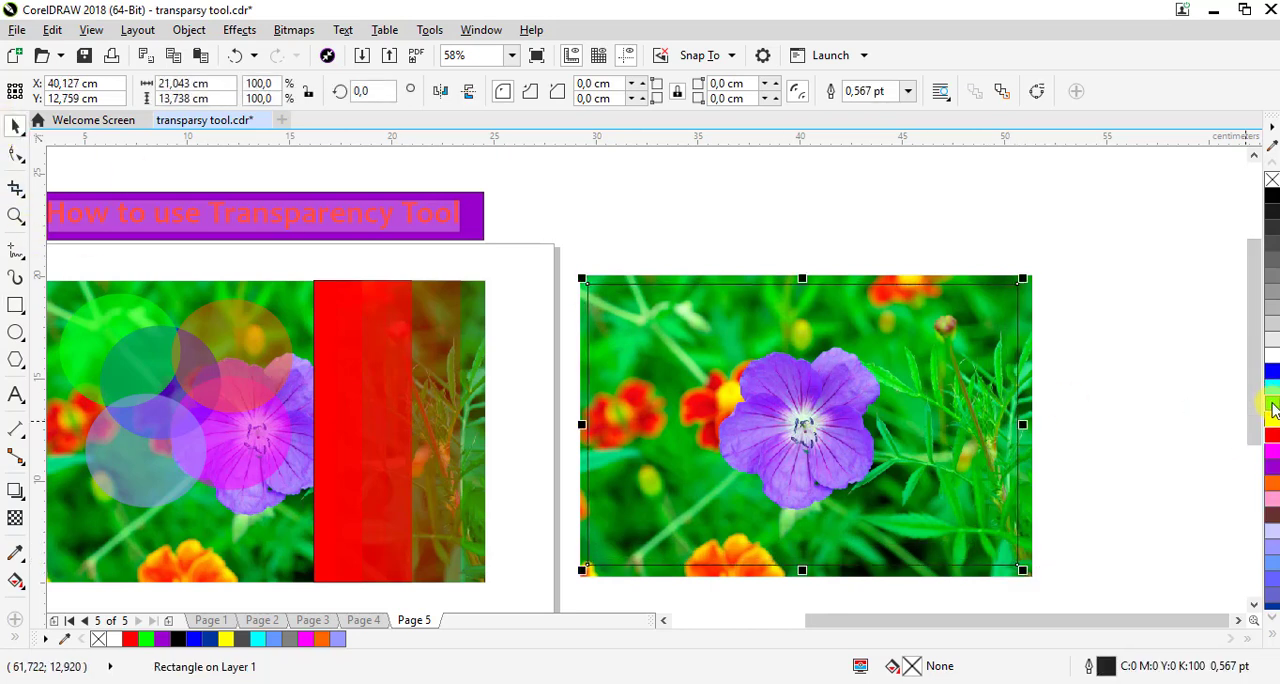
{"action": "left_click", "coordinate": [1272, 405]}
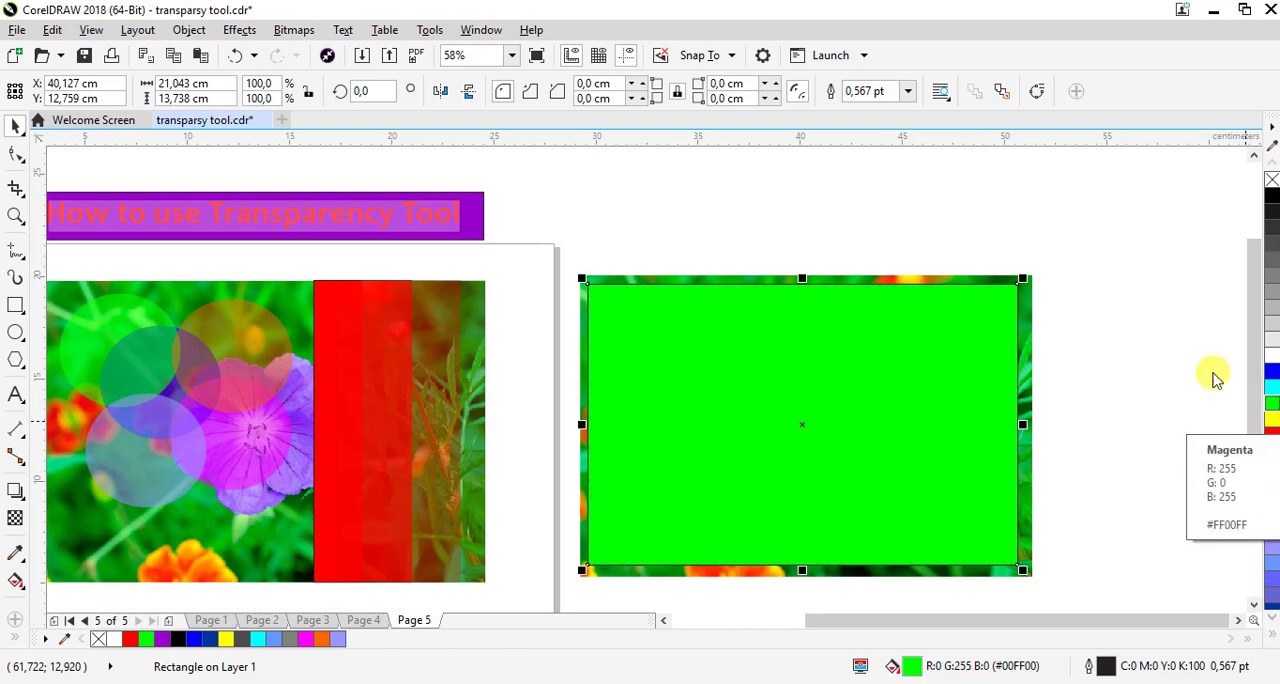
Apply a vector pattern transparency to the green rectangle, widen its pattern tile slightly and shift the tile's origin
{"action": "left_click", "coordinate": [17, 519]}
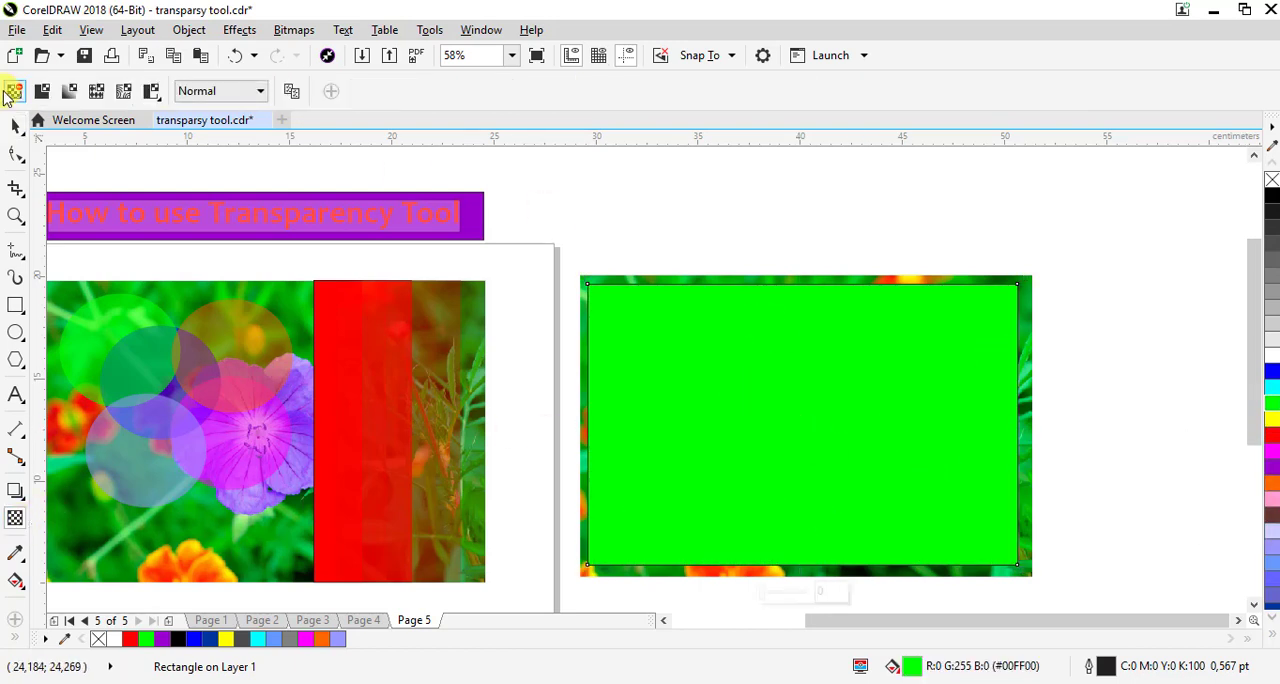
{"action": "left_click", "coordinate": [69, 91]}
{"action": "left_click", "coordinate": [95, 91]}
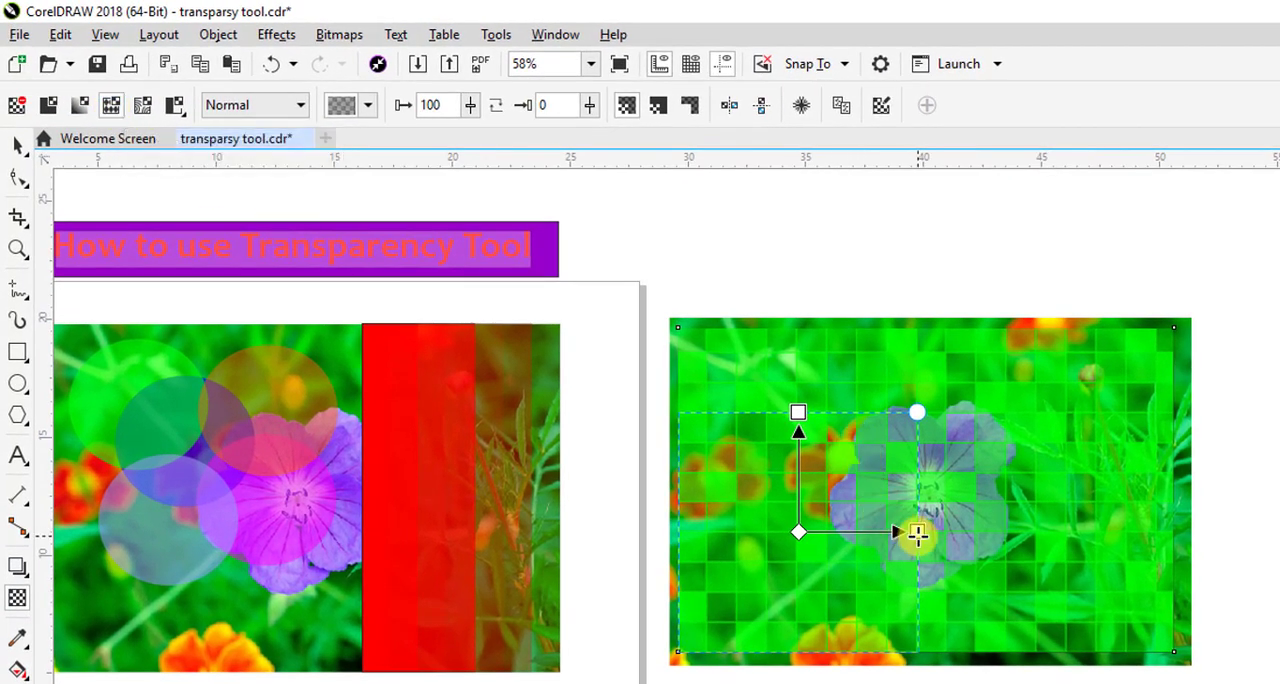
{"action": "left_click_drag", "start_coordinate": [917, 534], "coordinate": [948, 530]}
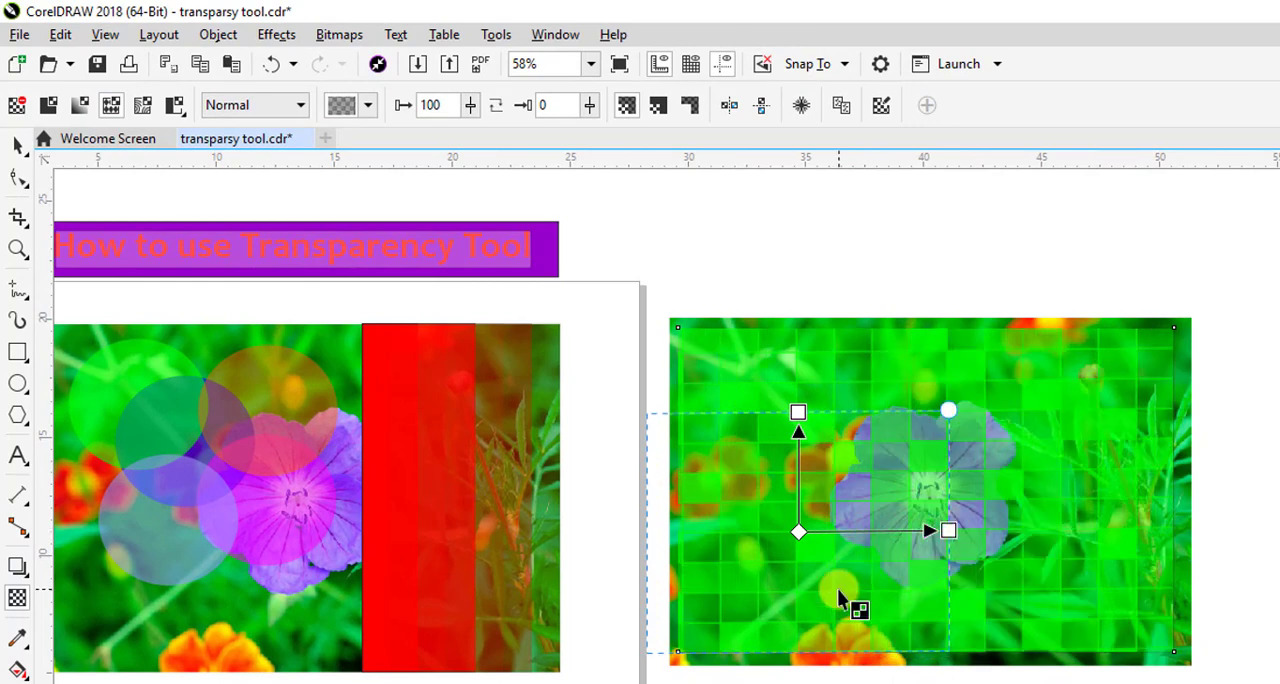
{"action": "left_click_drag", "start_coordinate": [797, 532], "coordinate": [793, 547]}
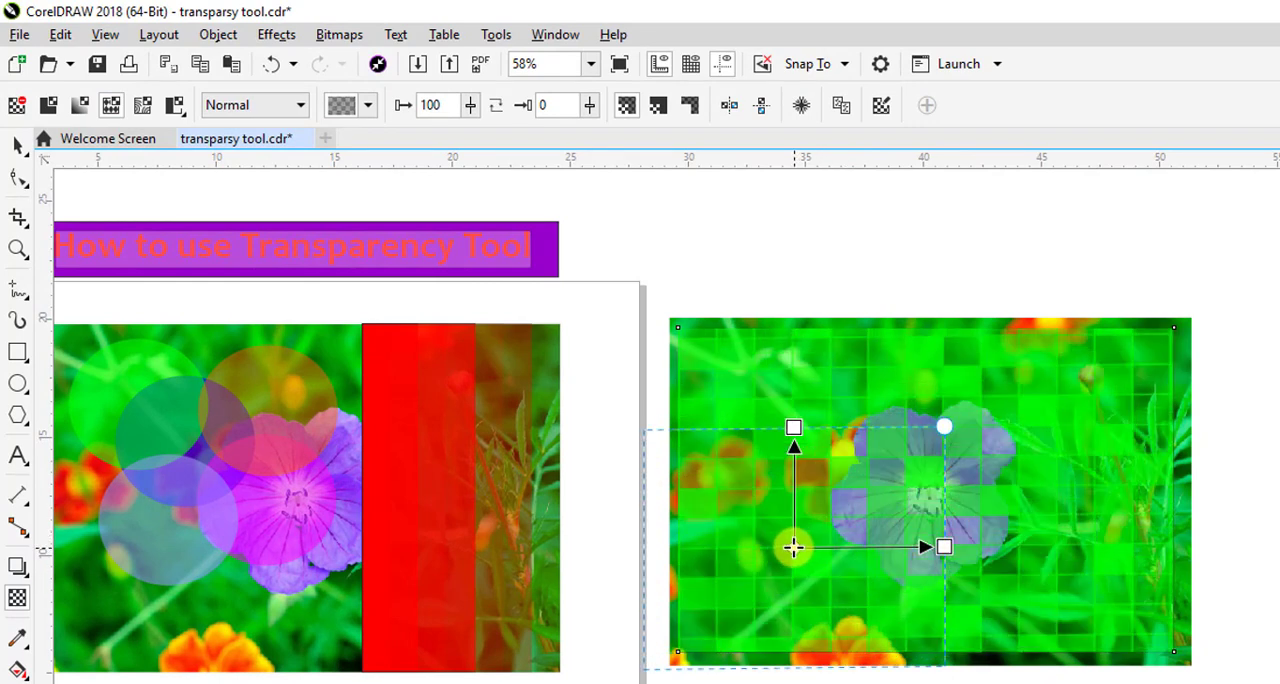
Try the diagonal-stripe, ornamental and soft-blur transparency patterns on the green rectangle, and settle on the bold floral pattern
{"action": "left_click", "coordinate": [369, 107]}
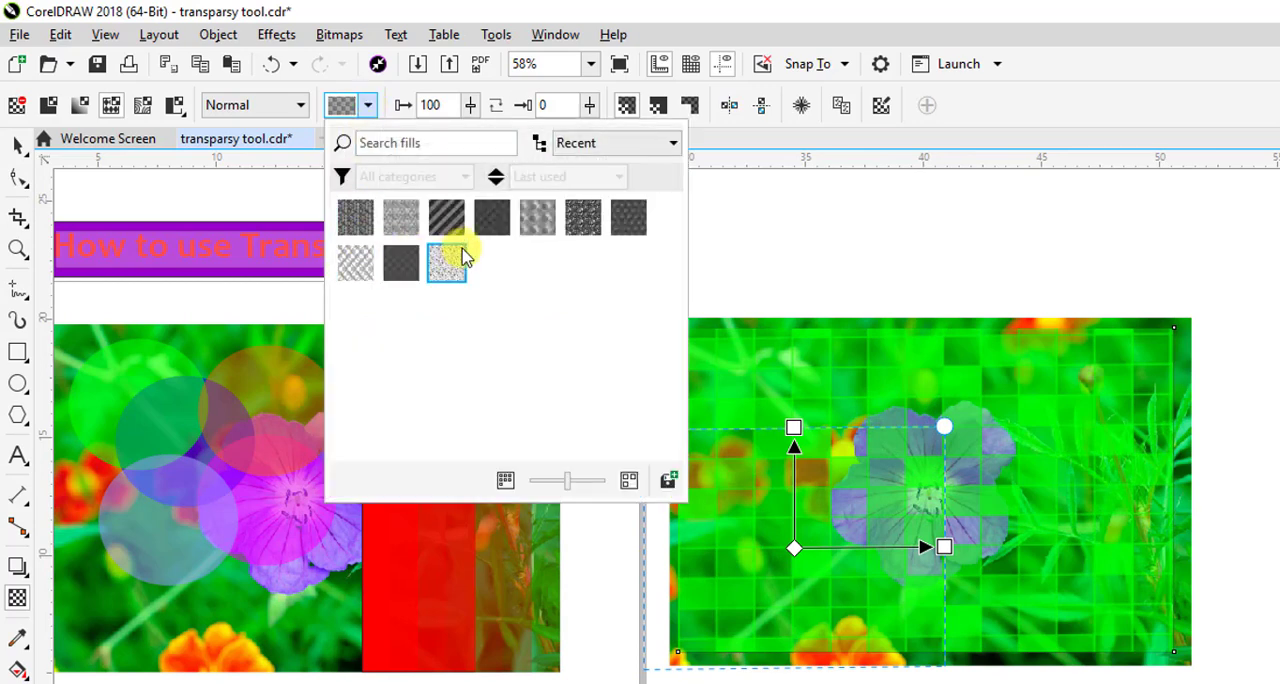
{"action": "left_click", "coordinate": [455, 226]}
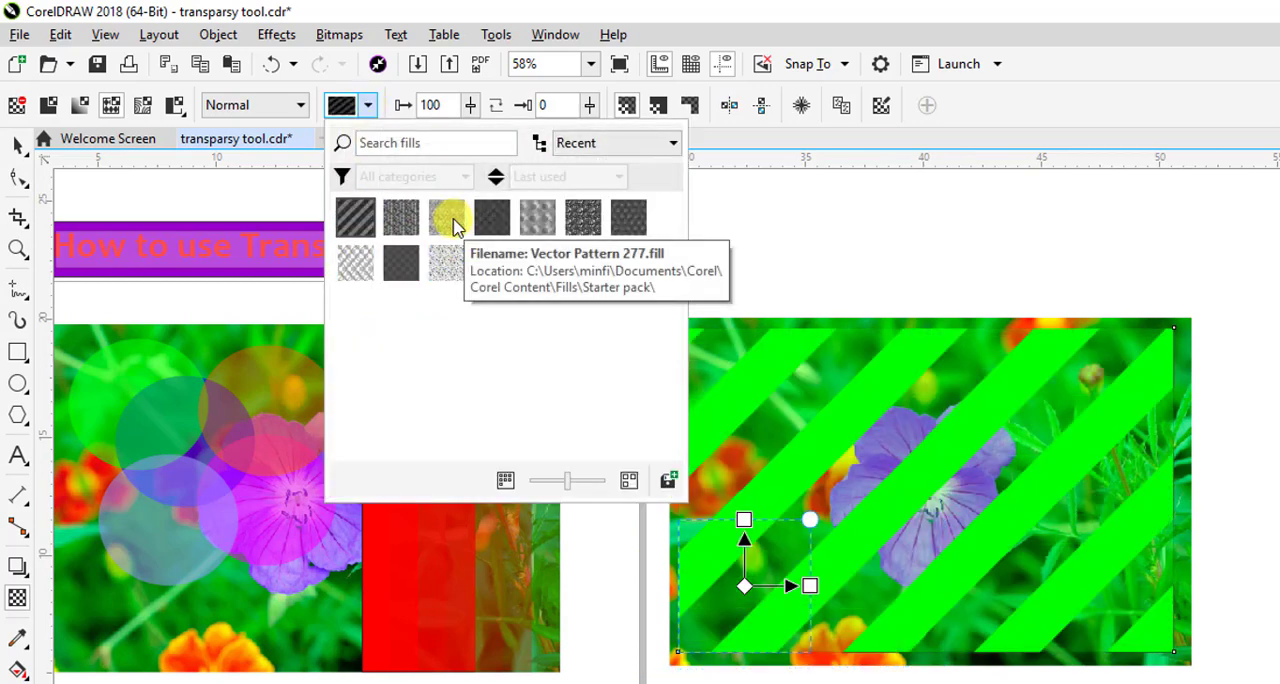
{"action": "left_click", "coordinate": [492, 222]}
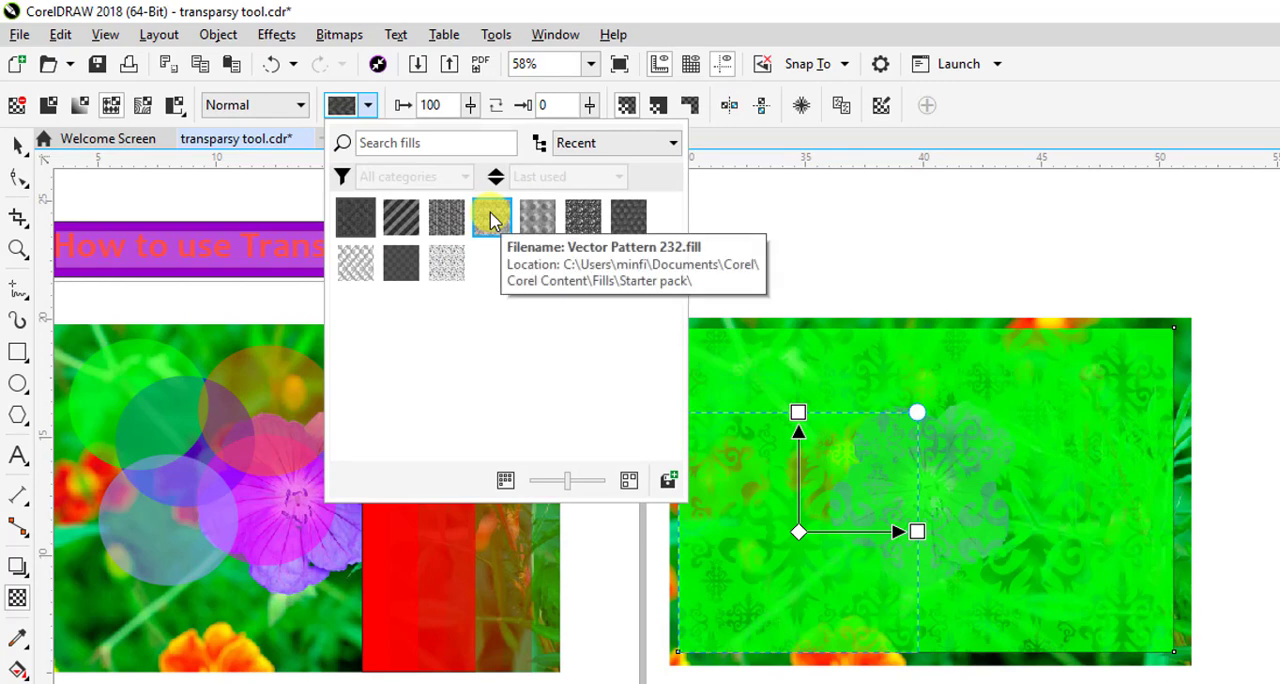
{"action": "left_click", "coordinate": [535, 222]}
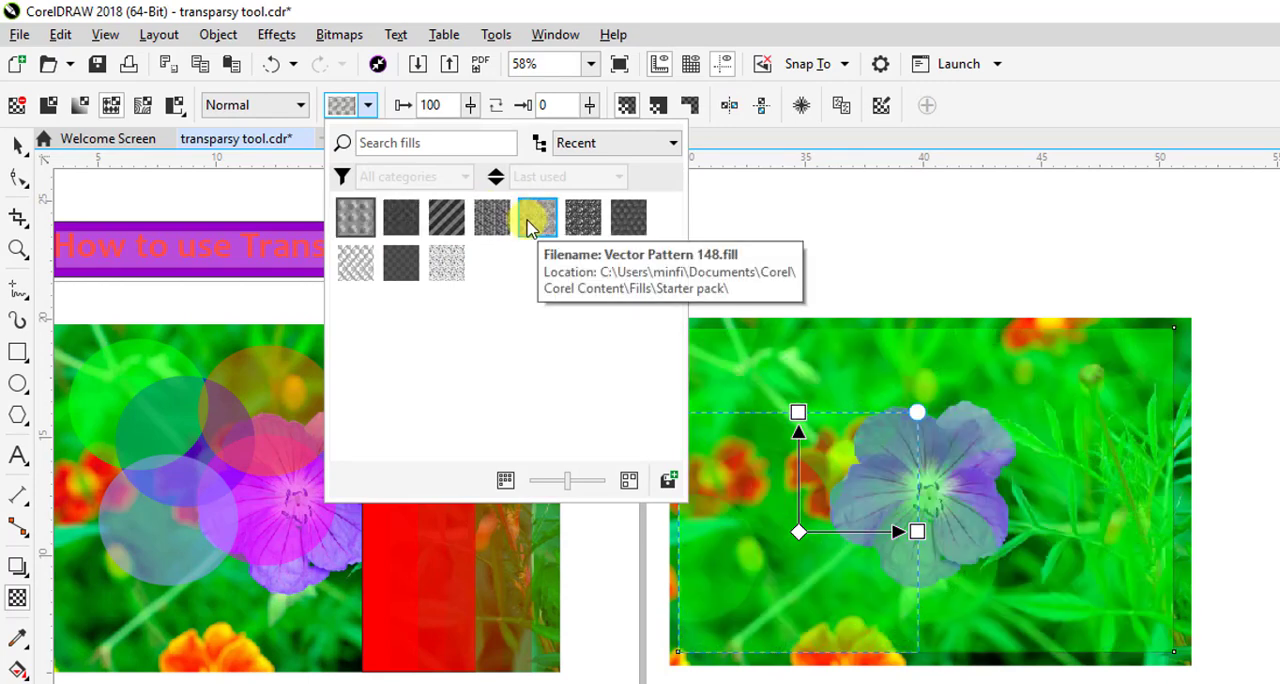
{"action": "left_click", "coordinate": [588, 222]}
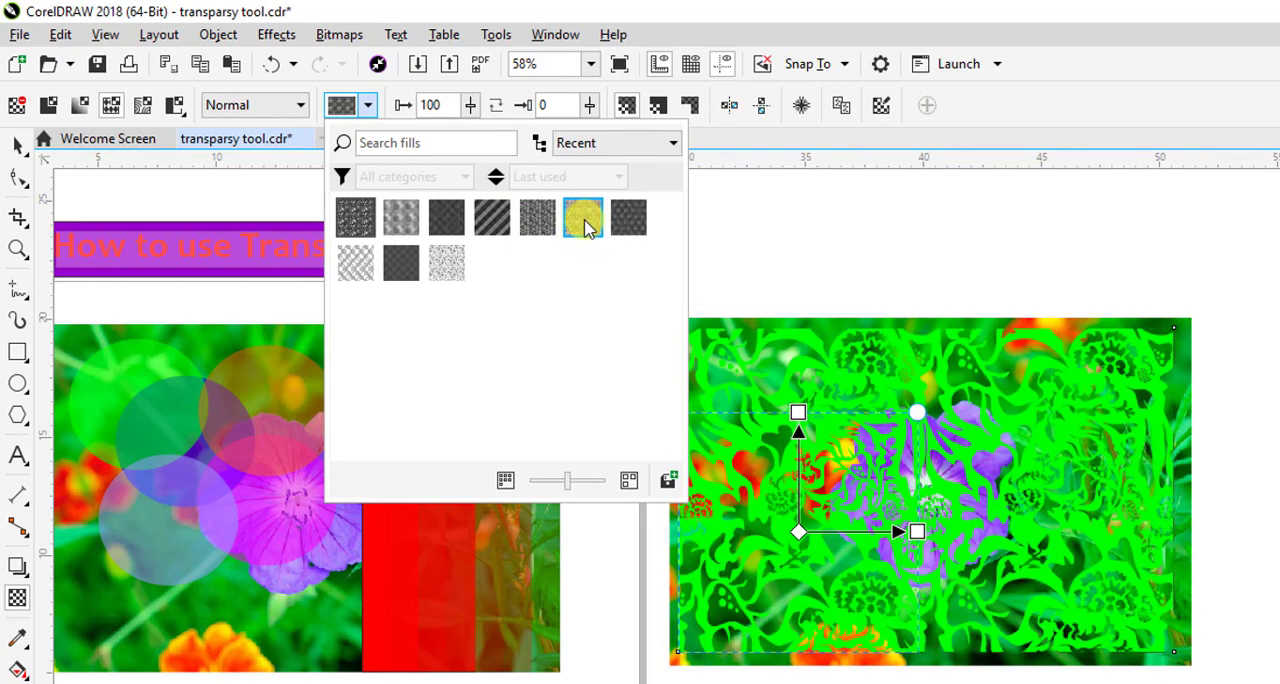
{"action": "left_click", "coordinate": [18, 145]}
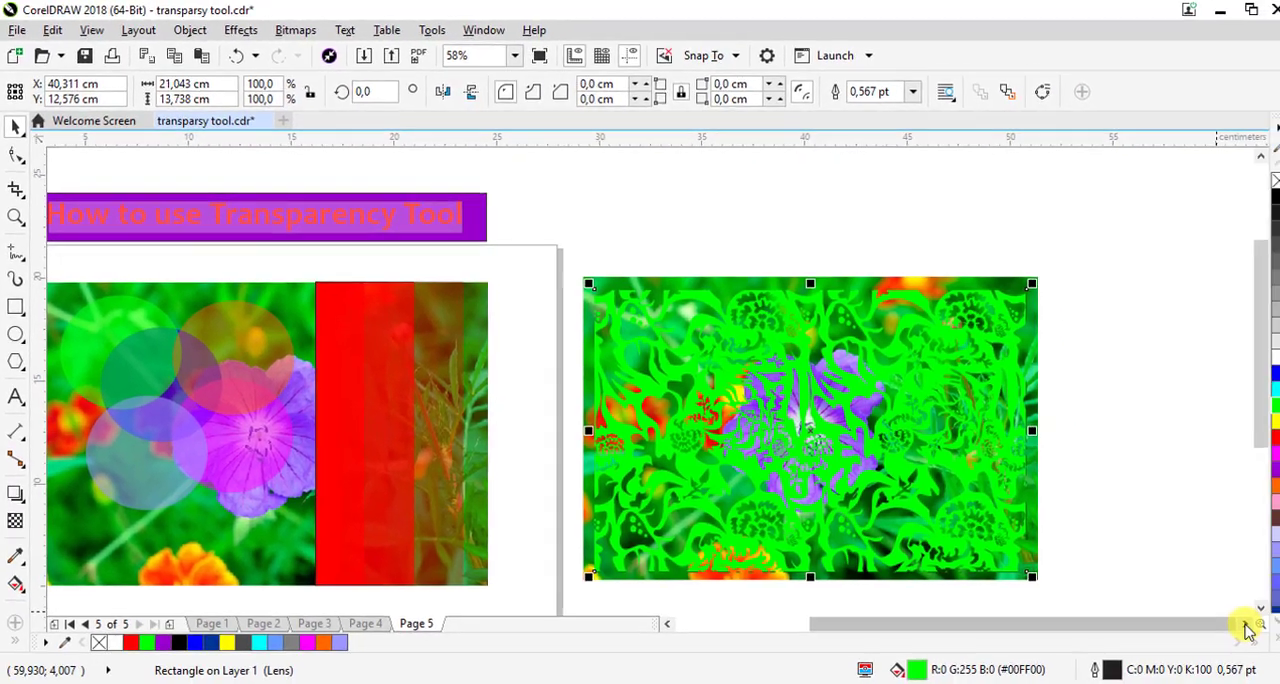
Draw a rectangle about 18.24 by 13.46 cm on the empty area beside the patterned photo and fill it with blue
{"action": "left_click", "coordinate": [1239, 621]}
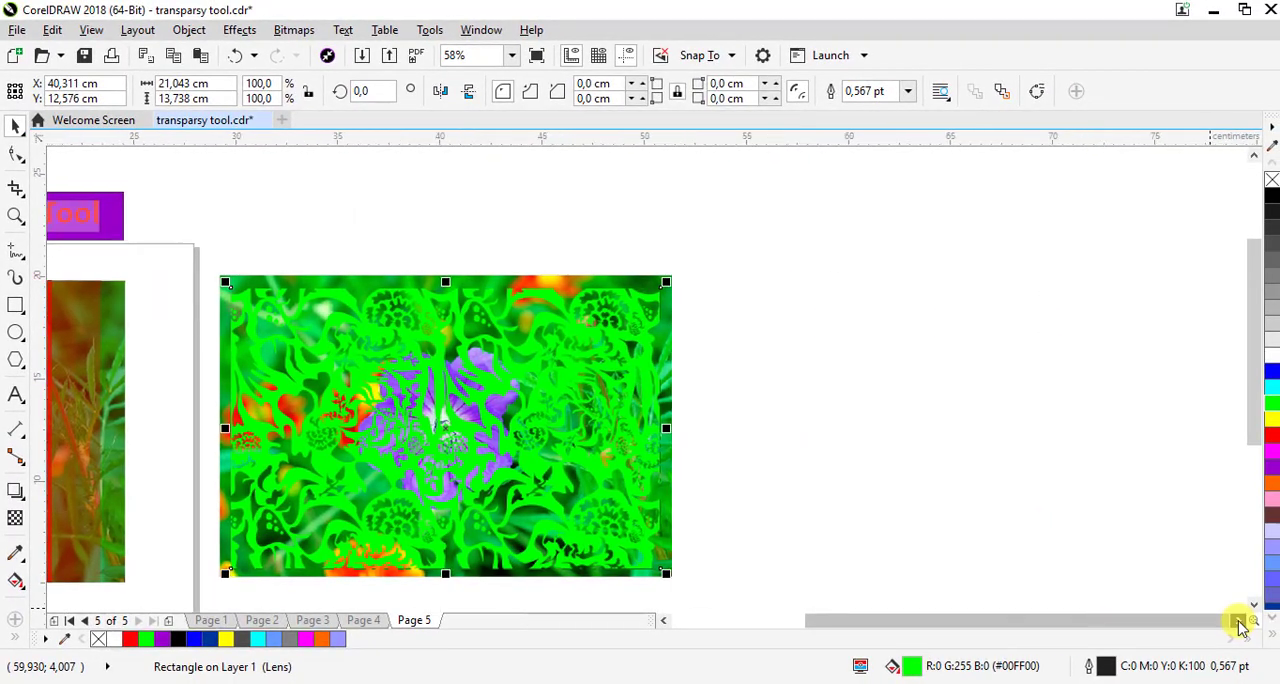
{"action": "left_click", "coordinate": [16, 308]}
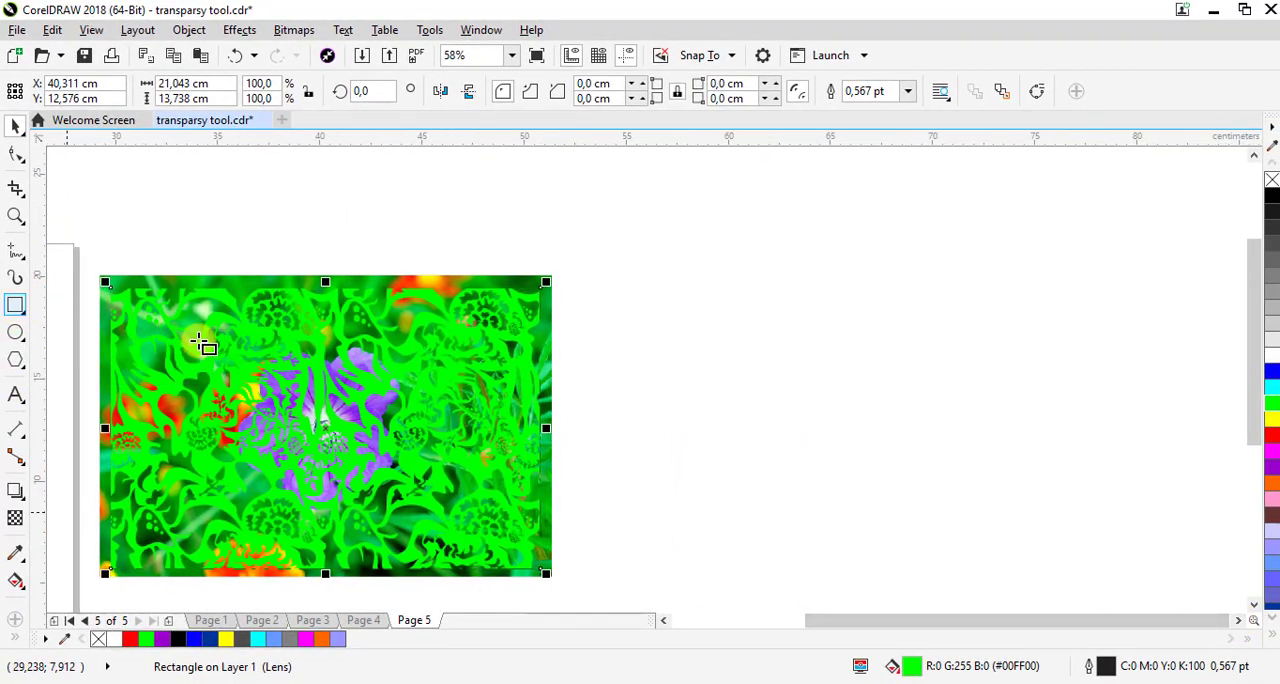
{"action": "left_click_drag", "start_coordinate": [642, 278], "coordinate": [717, 406]}
{"action": "left_click_drag", "start_coordinate": [992, 548], "coordinate": [1015, 553]}
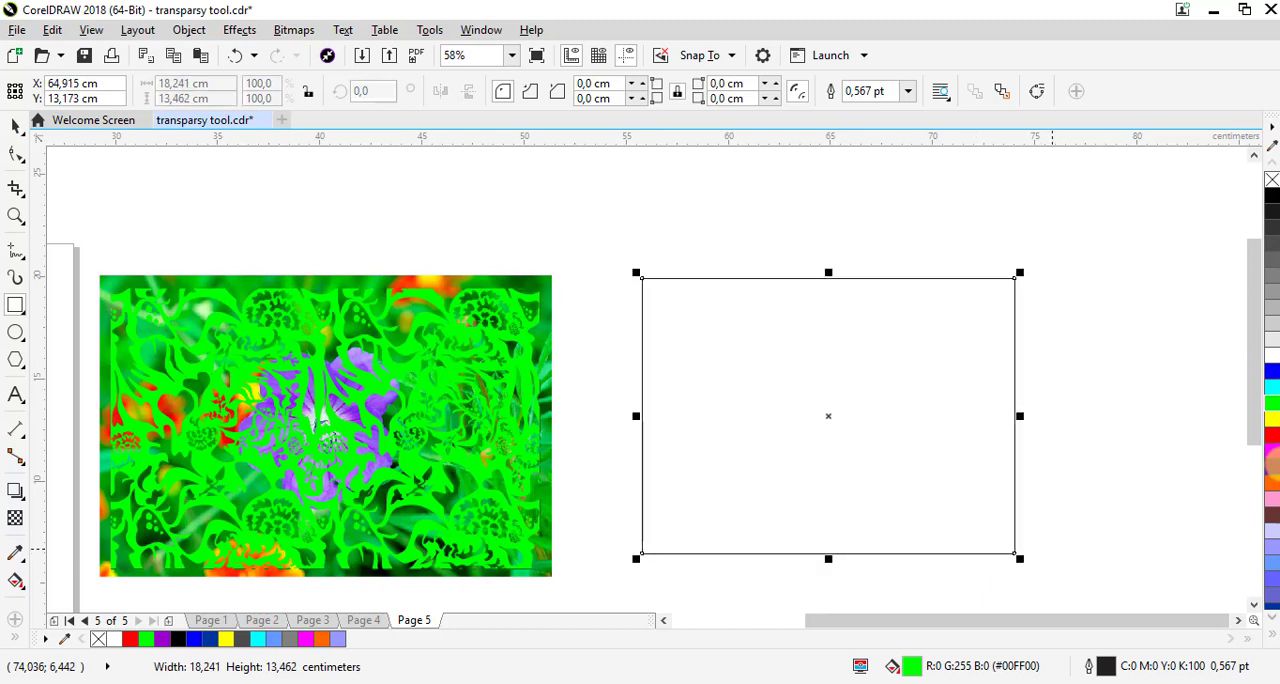
{"action": "left_click", "coordinate": [1272, 371]}
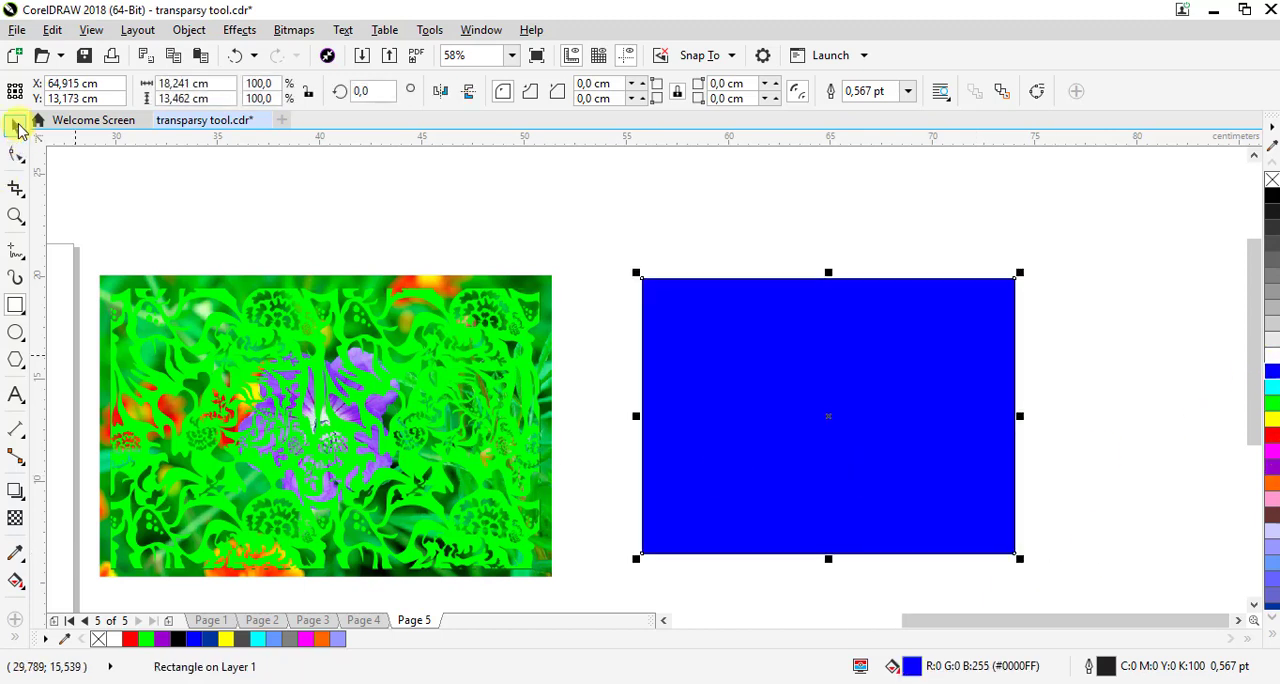
Copy the floral-patterned green rectangle onto the blue rectangle and resize the copy to about 17.18 by 12.77 cm to fit inside it
{"action": "left_click_drag", "start_coordinate": [314, 380], "coordinate": [820, 377]}
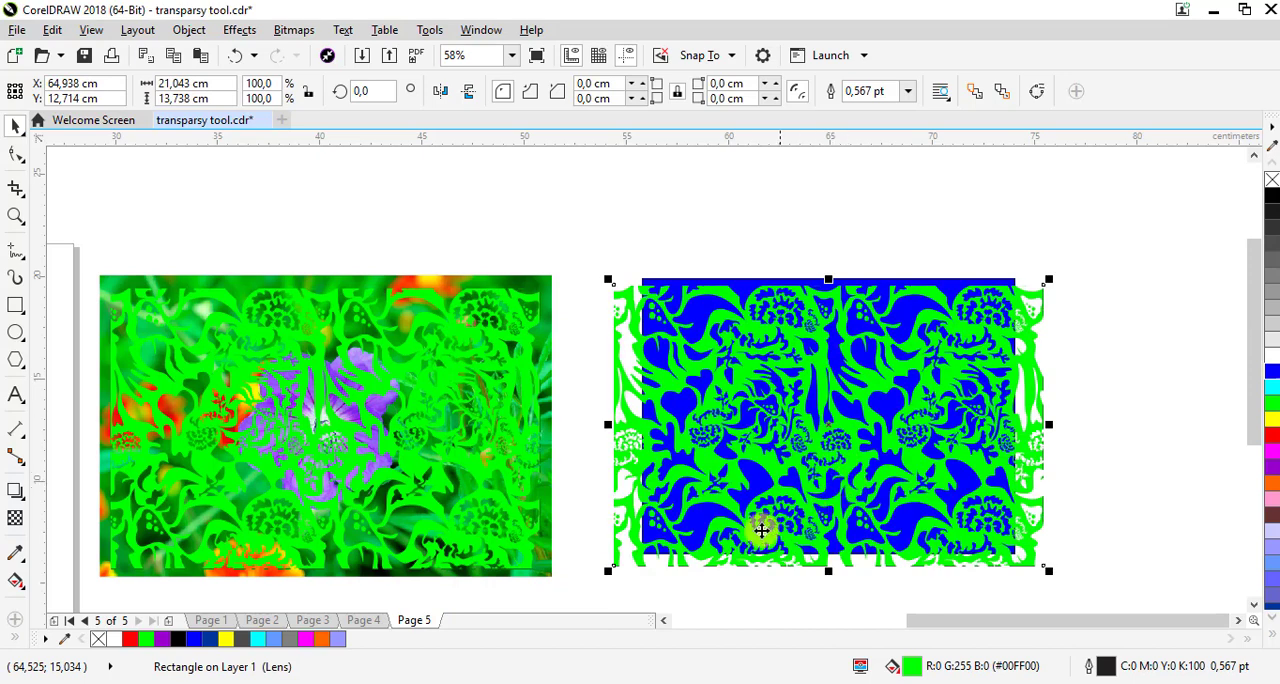
{"action": "left_click_drag", "start_coordinate": [608, 570], "coordinate": [648, 544]}
{"action": "left_click_drag", "start_coordinate": [1048, 410], "coordinate": [1011, 424]}
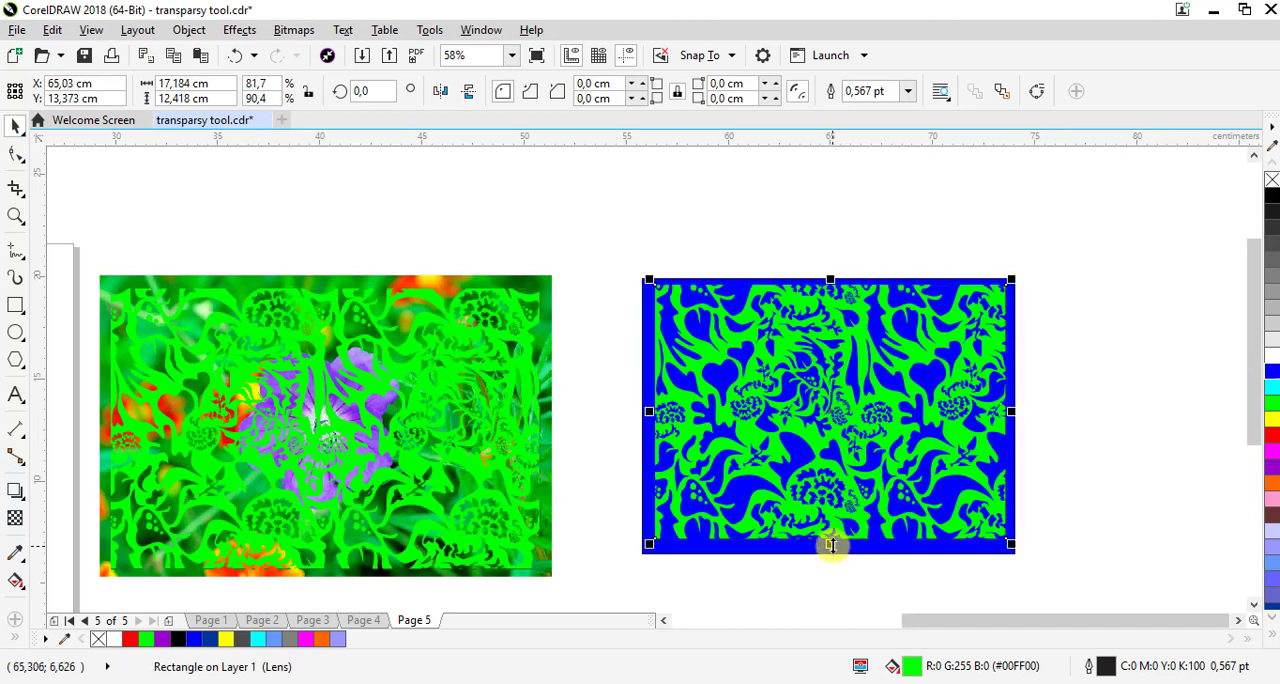
{"action": "left_click_drag", "start_coordinate": [829, 543], "coordinate": [814, 551]}
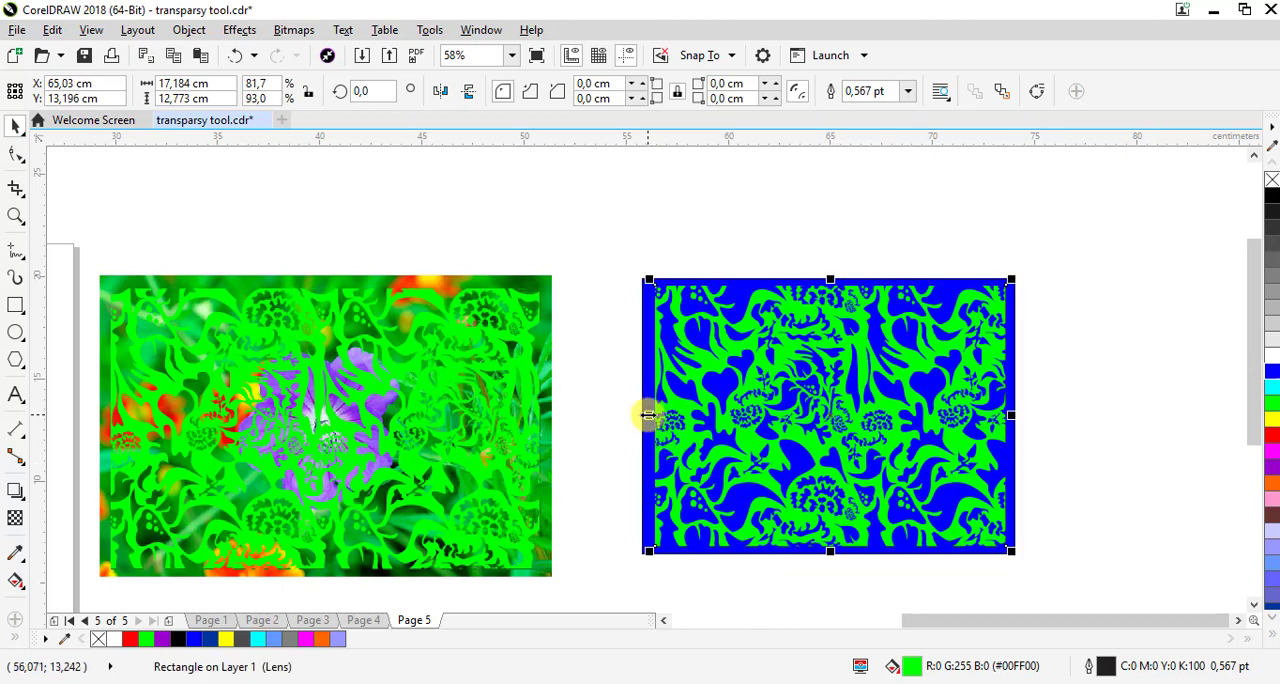
{"action": "left_click_drag", "start_coordinate": [649, 415], "coordinate": [648, 415]}
{"action": "left_click_drag", "start_coordinate": [812, 347], "coordinate": [804, 350]}
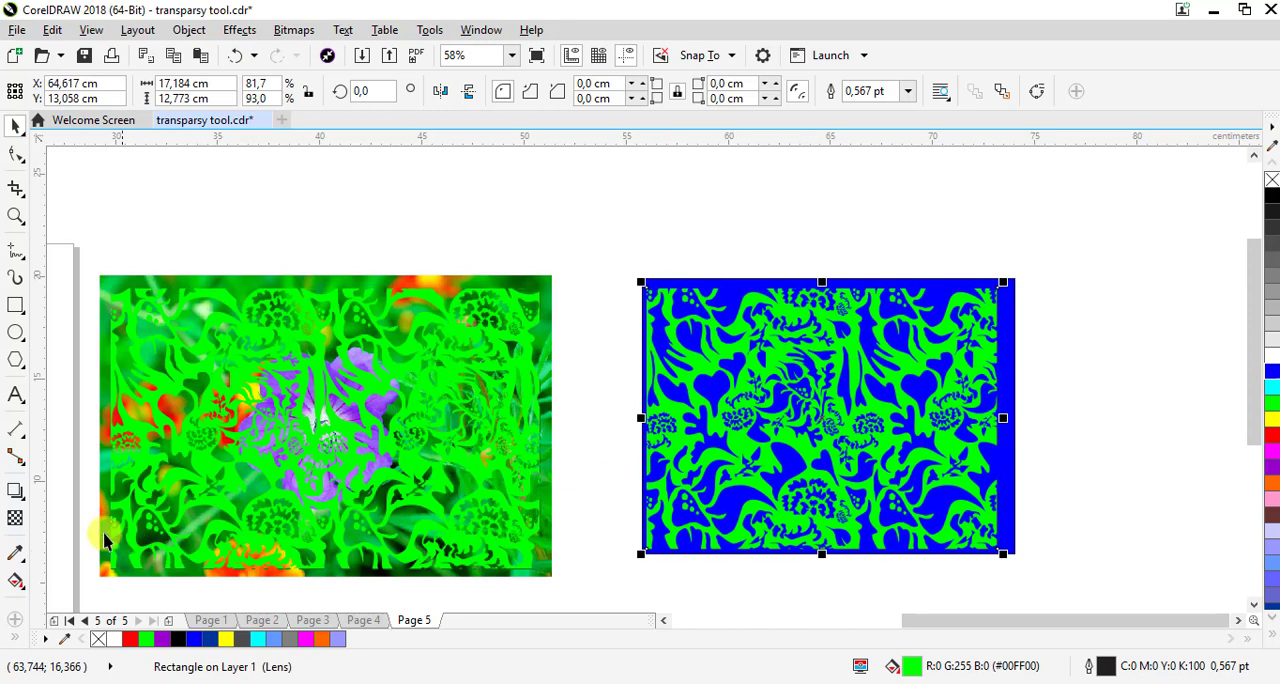
Set the foreground transparency of the floral pattern over the blue rectangle to 50
{"action": "left_click", "coordinate": [15, 518]}
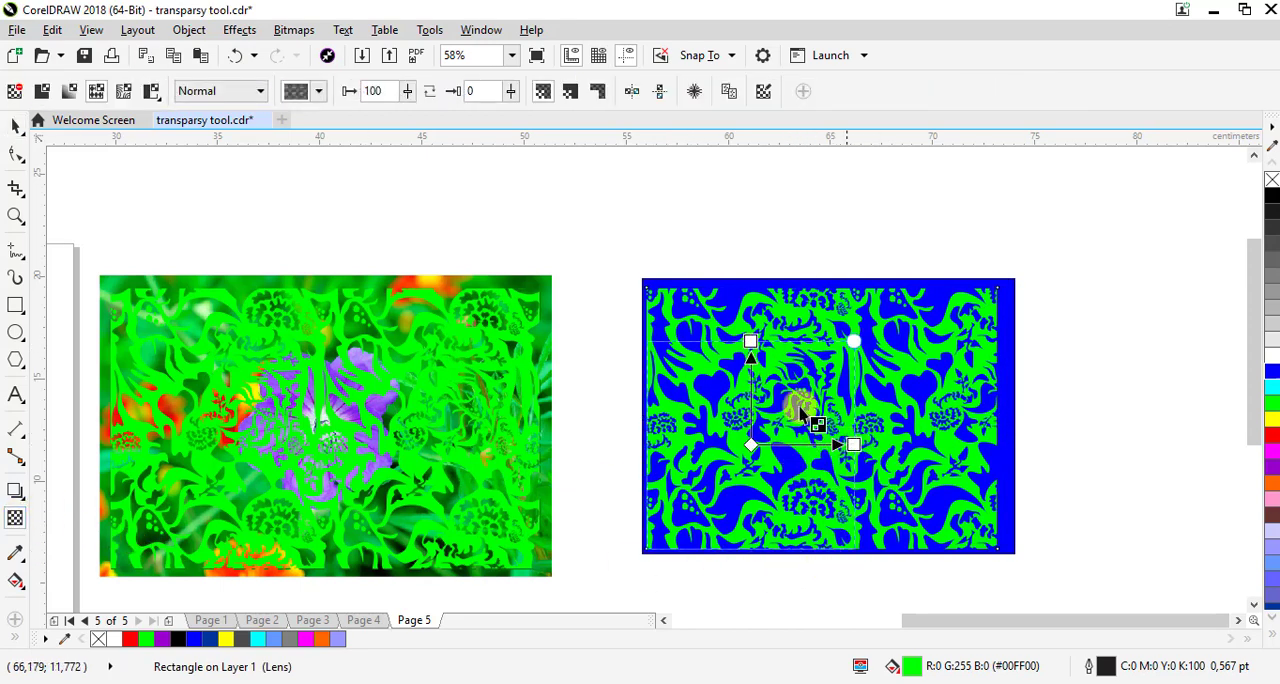
{"action": "left_click", "coordinate": [407, 96]}
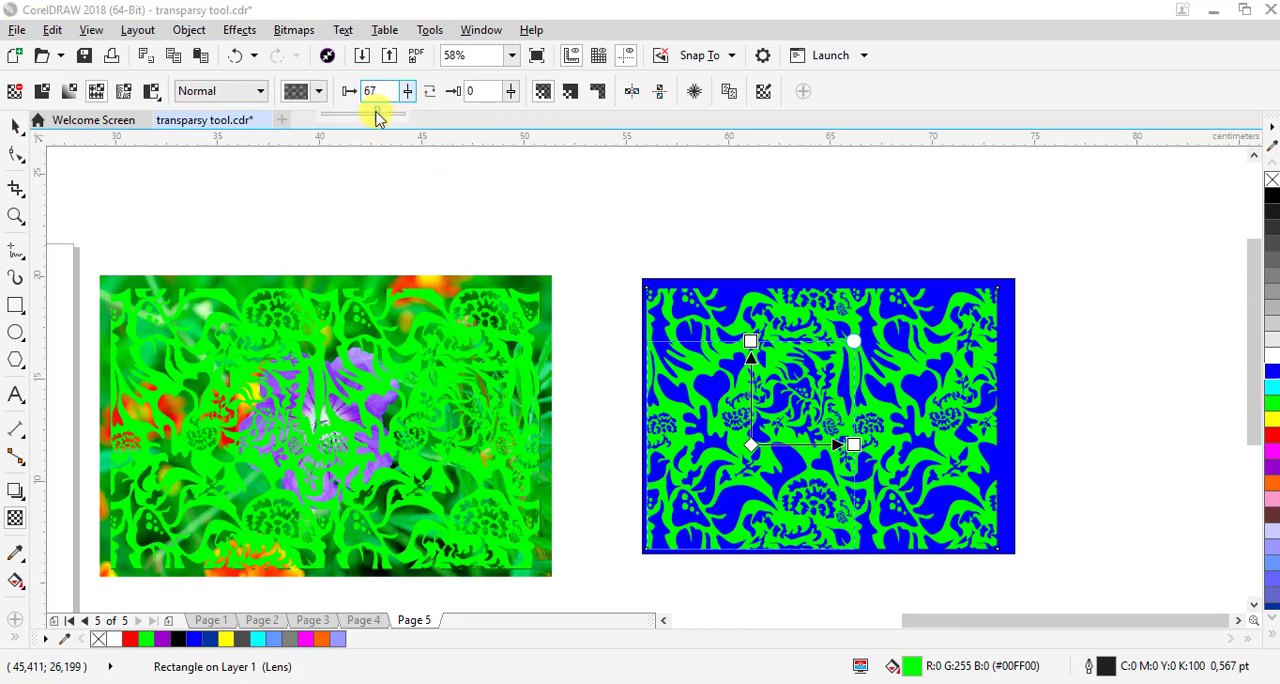
{"action": "left_click", "coordinate": [365, 116]}
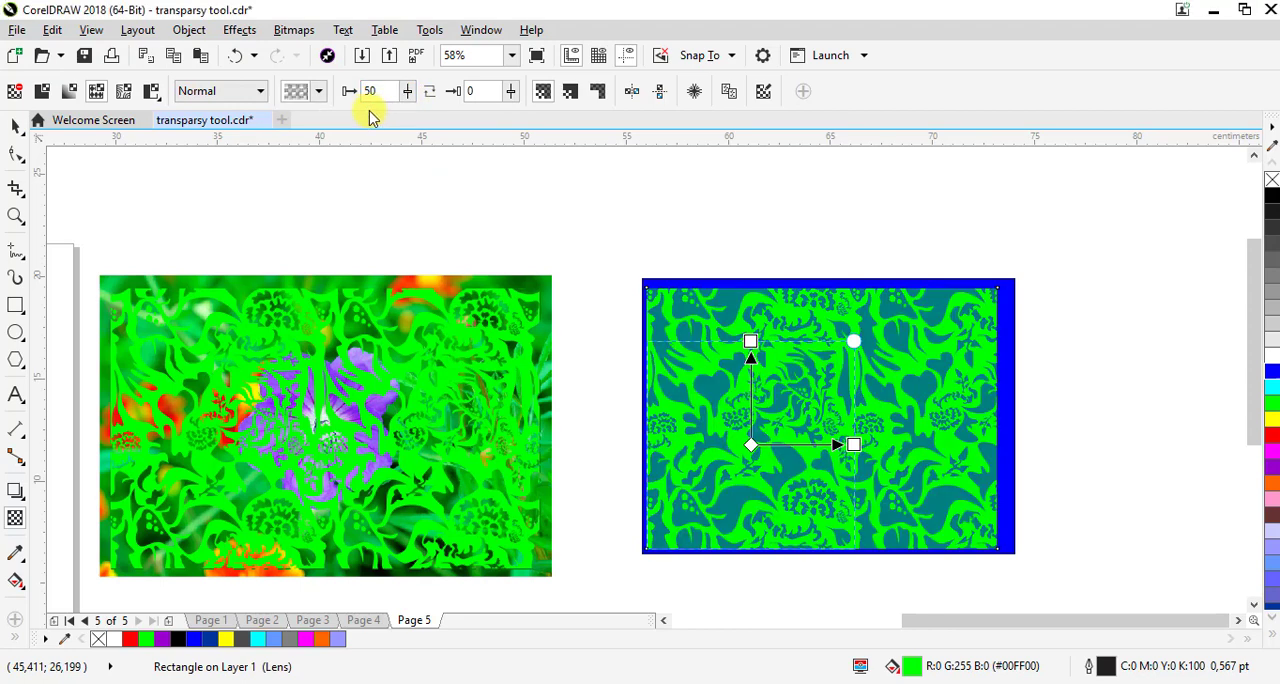
Try a background transparency of 41 on the floral pattern over the blue rectangle, and reset it to 0
{"action": "left_click", "coordinate": [509, 96]}
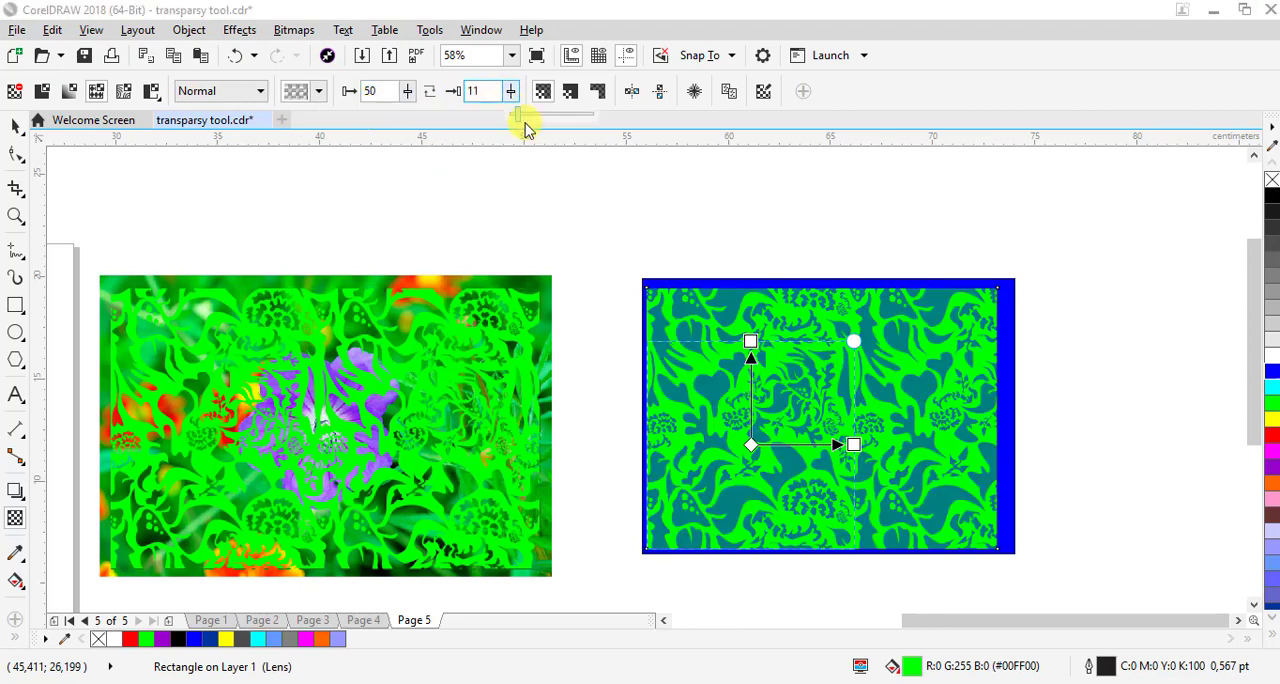
{"action": "left_click_drag", "start_coordinate": [525, 123], "coordinate": [543, 125]}
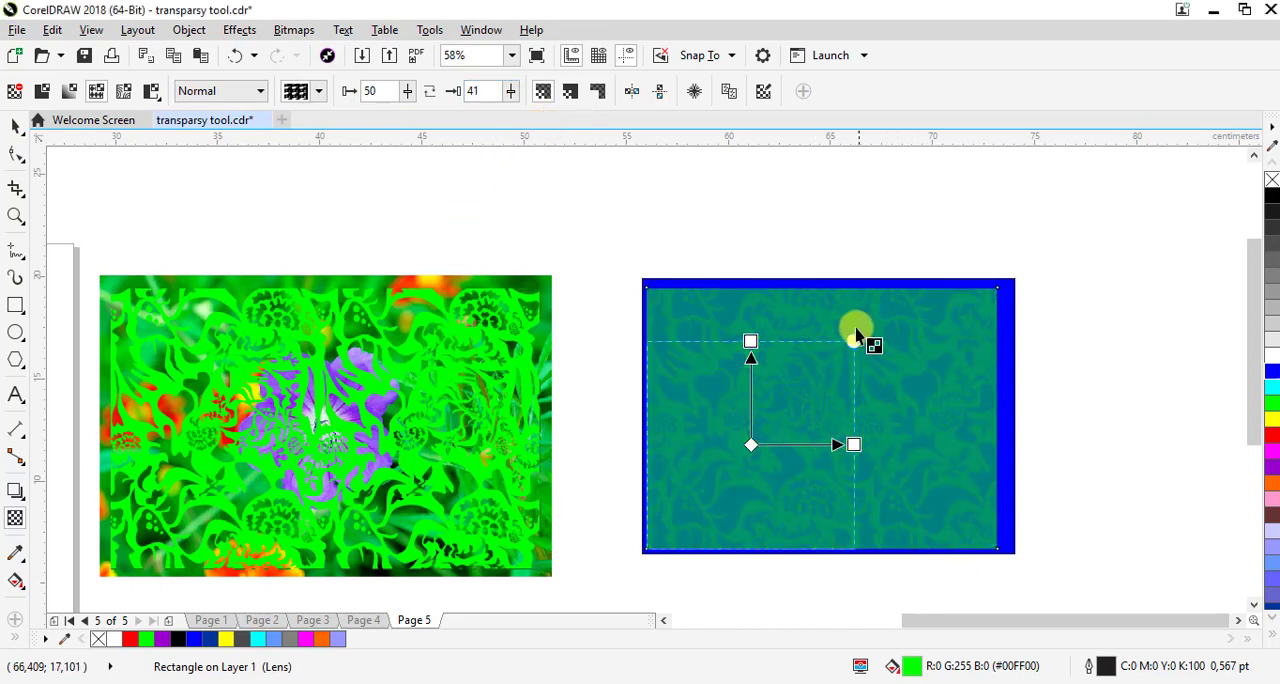
{"action": "left_click", "coordinate": [511, 96]}
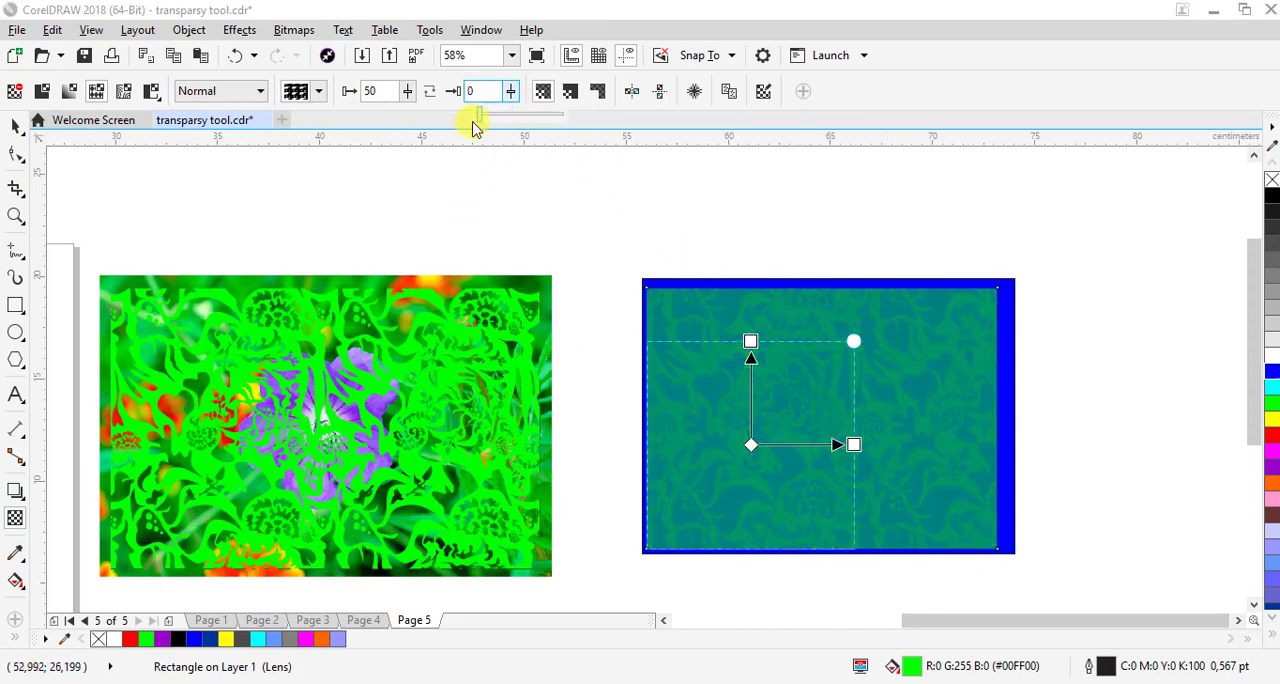
{"action": "left_click_drag", "start_coordinate": [473, 126], "coordinate": [468, 126]}
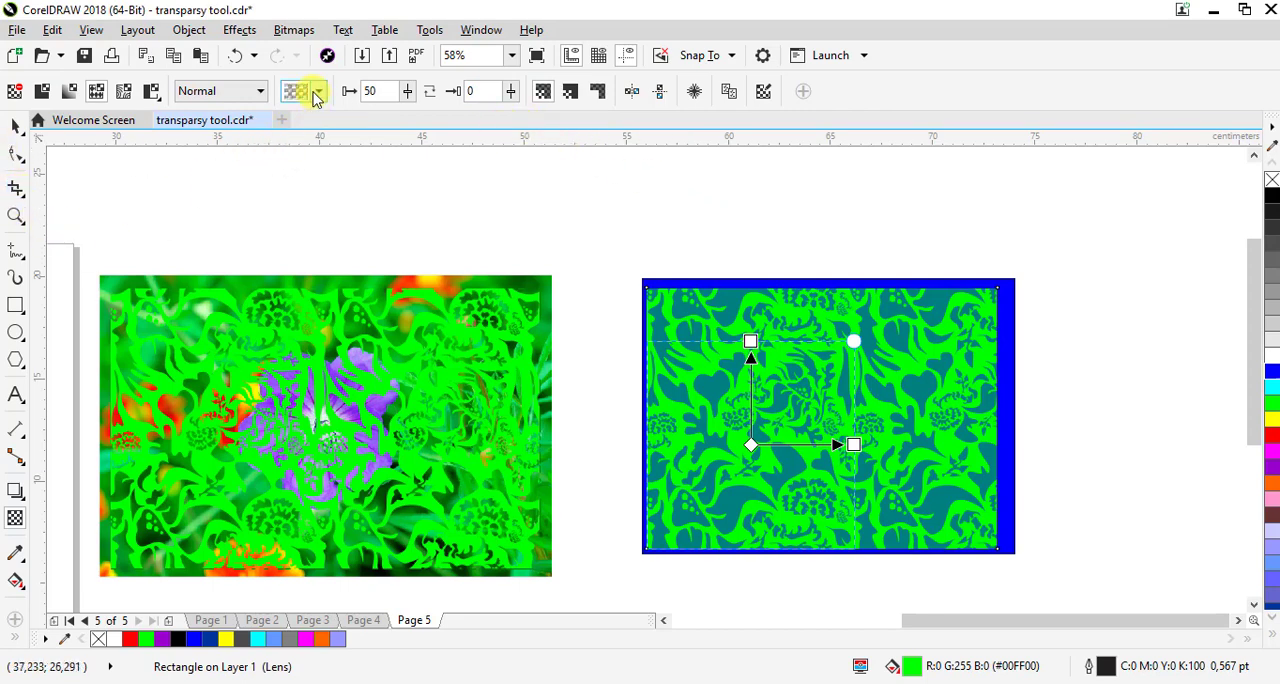
Try the Texturize, Lightness and Invert merge modes on the floral pattern over the blue rectangle, and restore Normal
{"action": "left_click", "coordinate": [238, 97]}
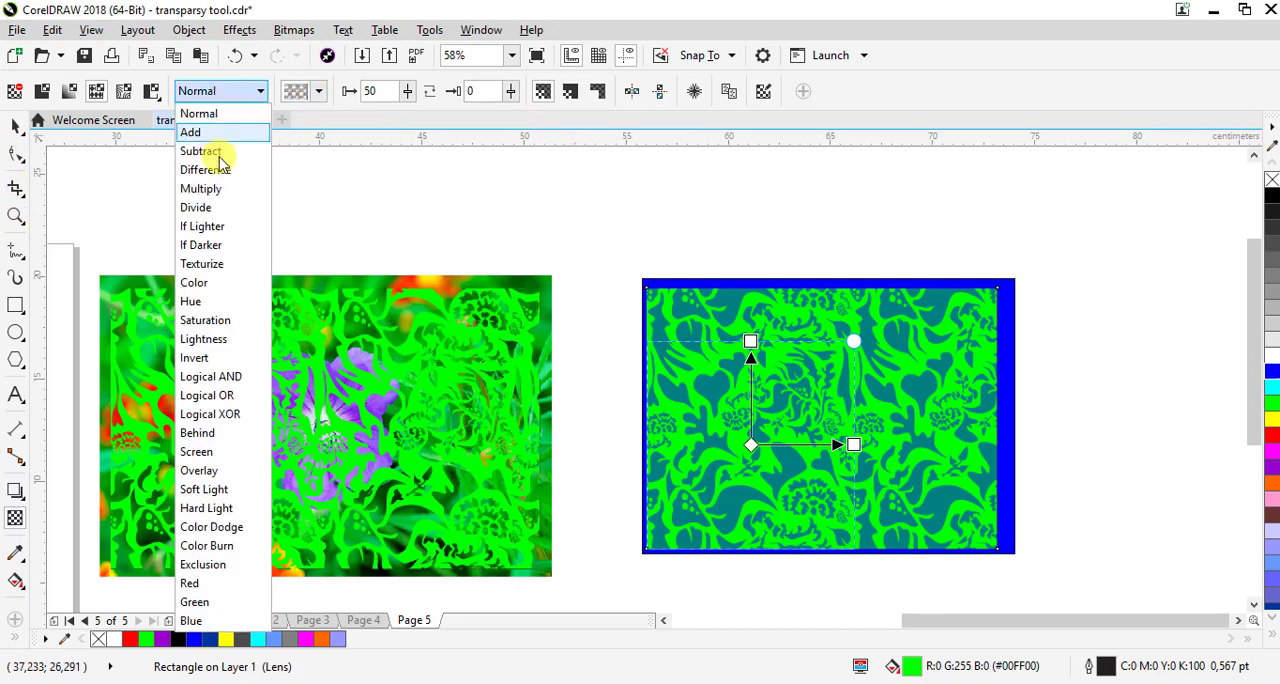
{"action": "left_click", "coordinate": [217, 263]}
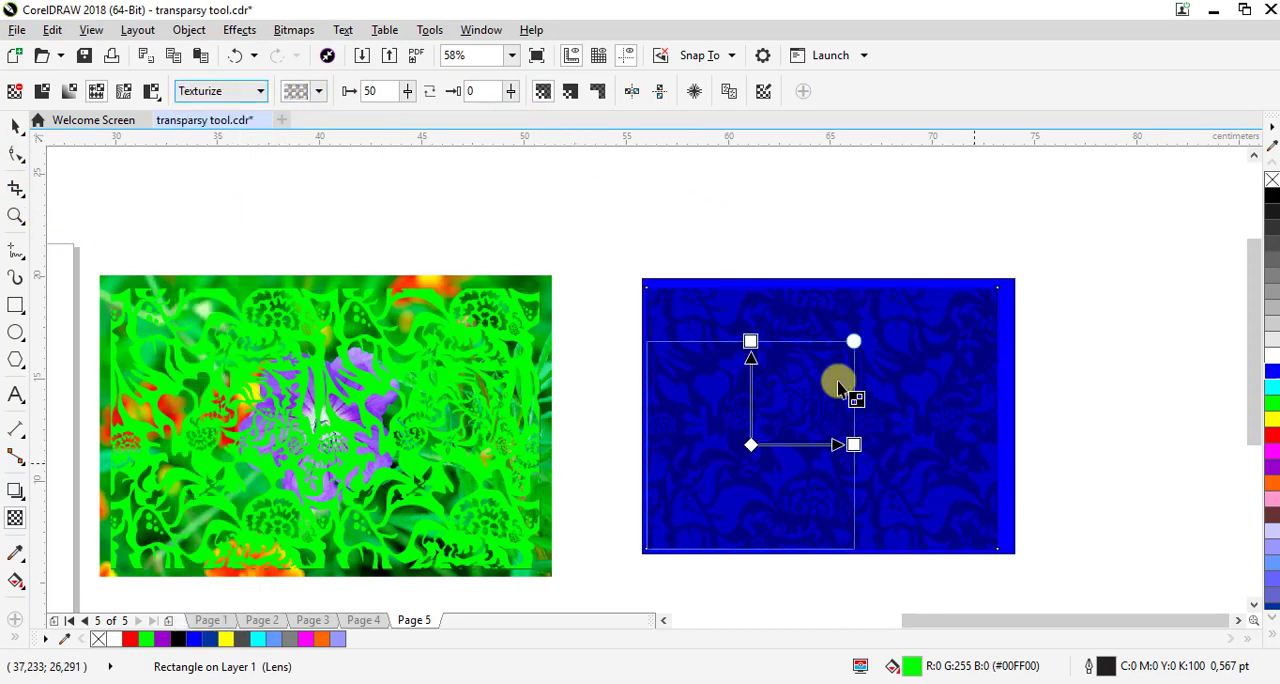
{"action": "left_click", "coordinate": [216, 93]}
{"action": "left_click", "coordinate": [204, 340]}
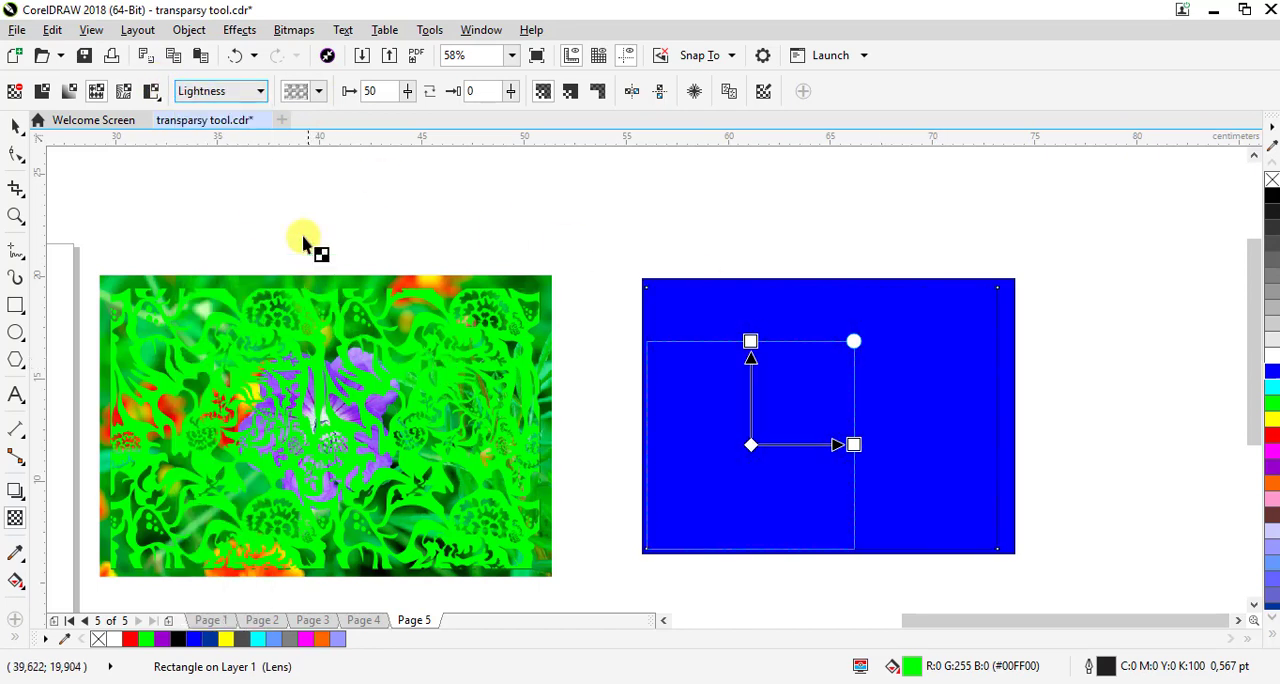
{"action": "left_click", "coordinate": [255, 92]}
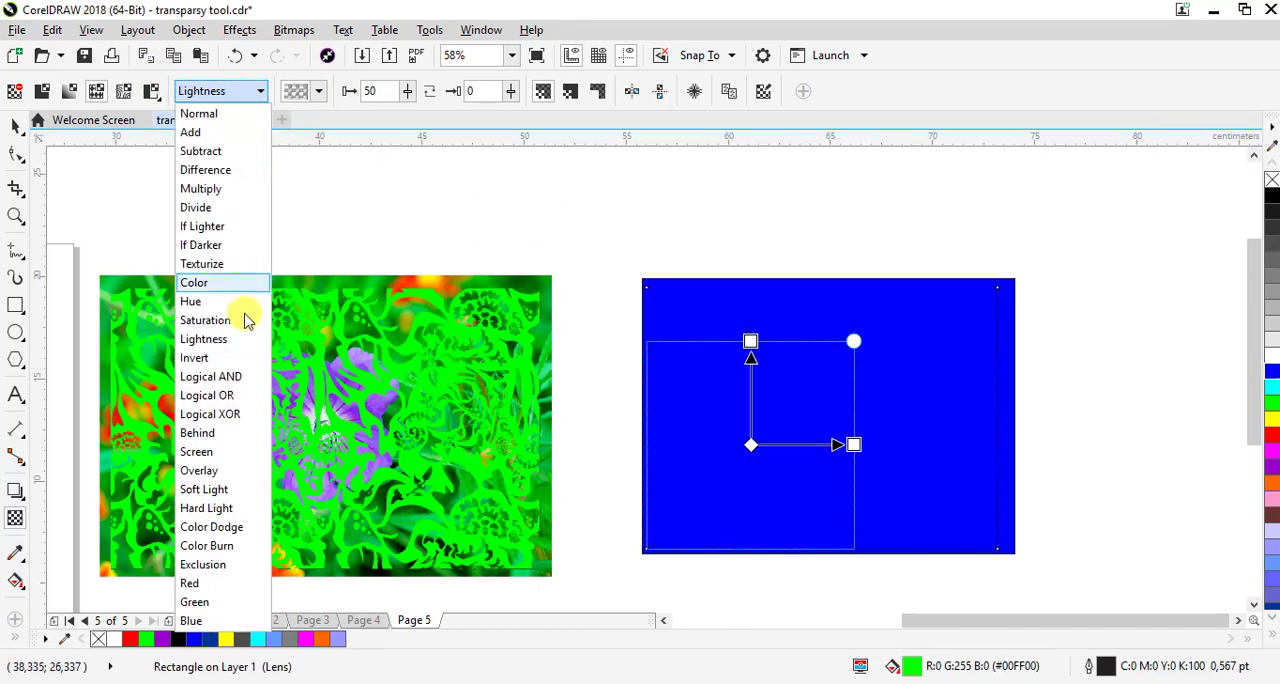
{"action": "left_click", "coordinate": [205, 358]}
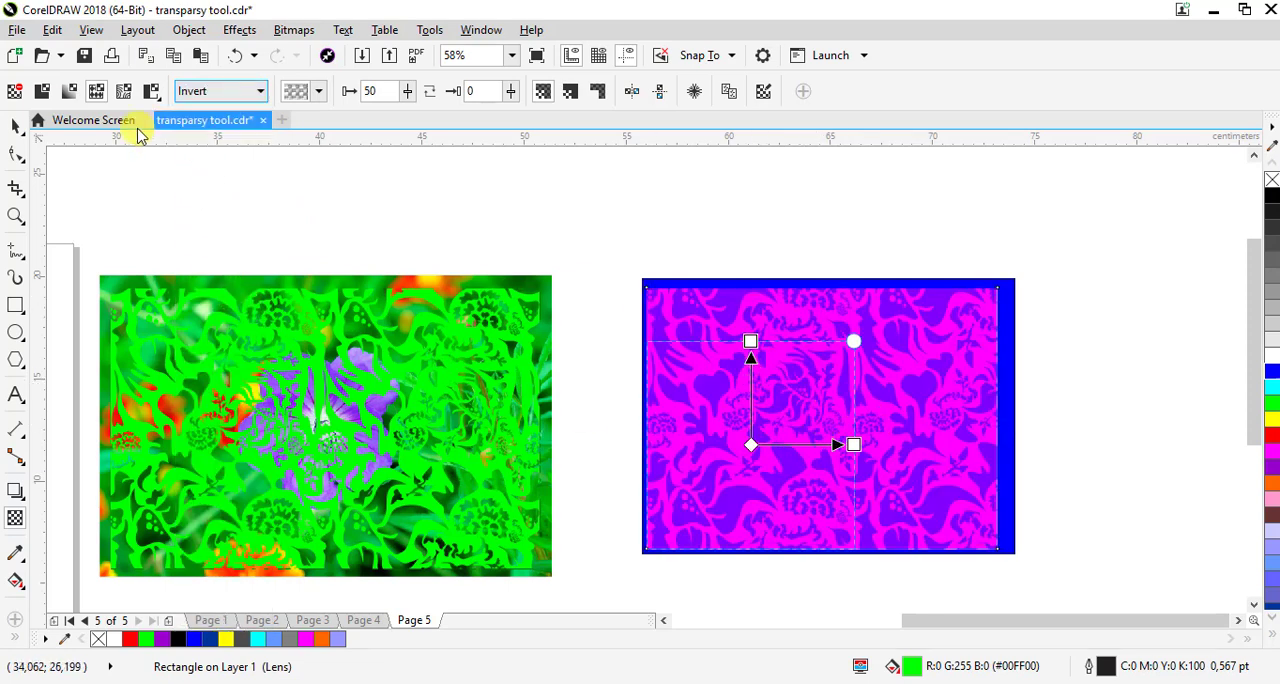
{"action": "left_click", "coordinate": [200, 92]}
{"action": "left_click", "coordinate": [200, 112]}
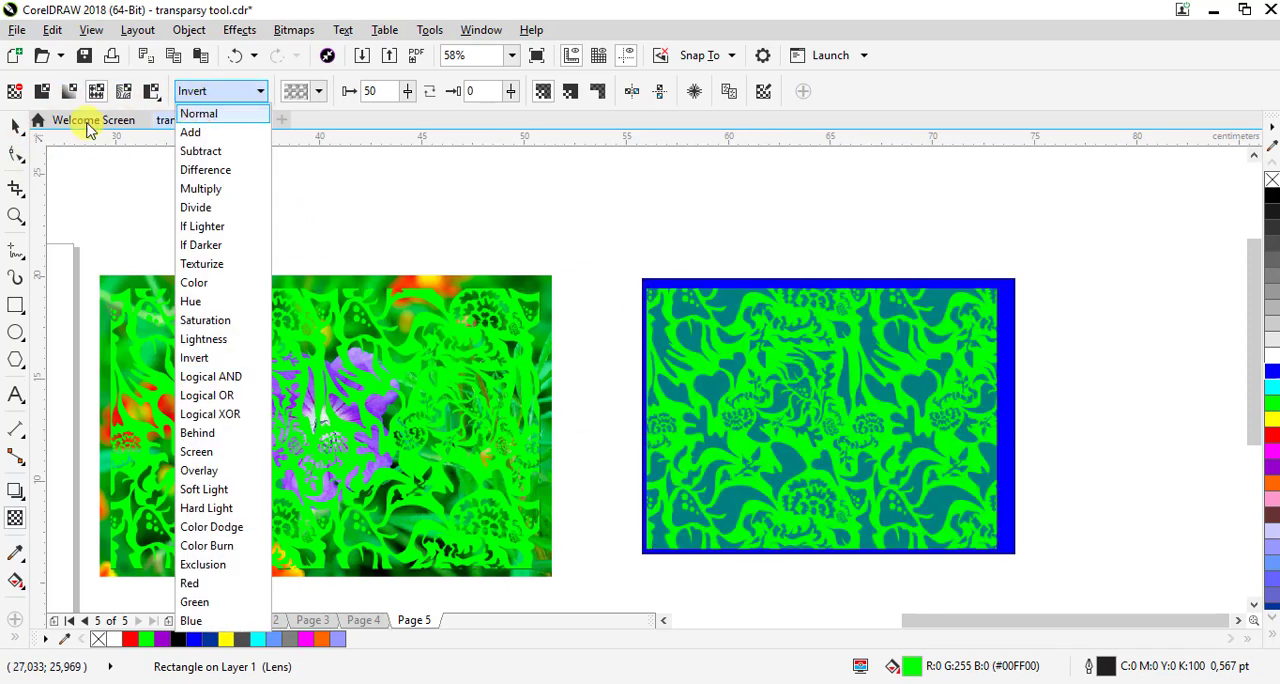
Nudge the floral-patterned rectangle sideways to even out the blue border around it, and deselect it
{"action": "left_click", "coordinate": [15, 124]}
{"action": "left_click_drag", "start_coordinate": [937, 420], "coordinate": [943, 420]}
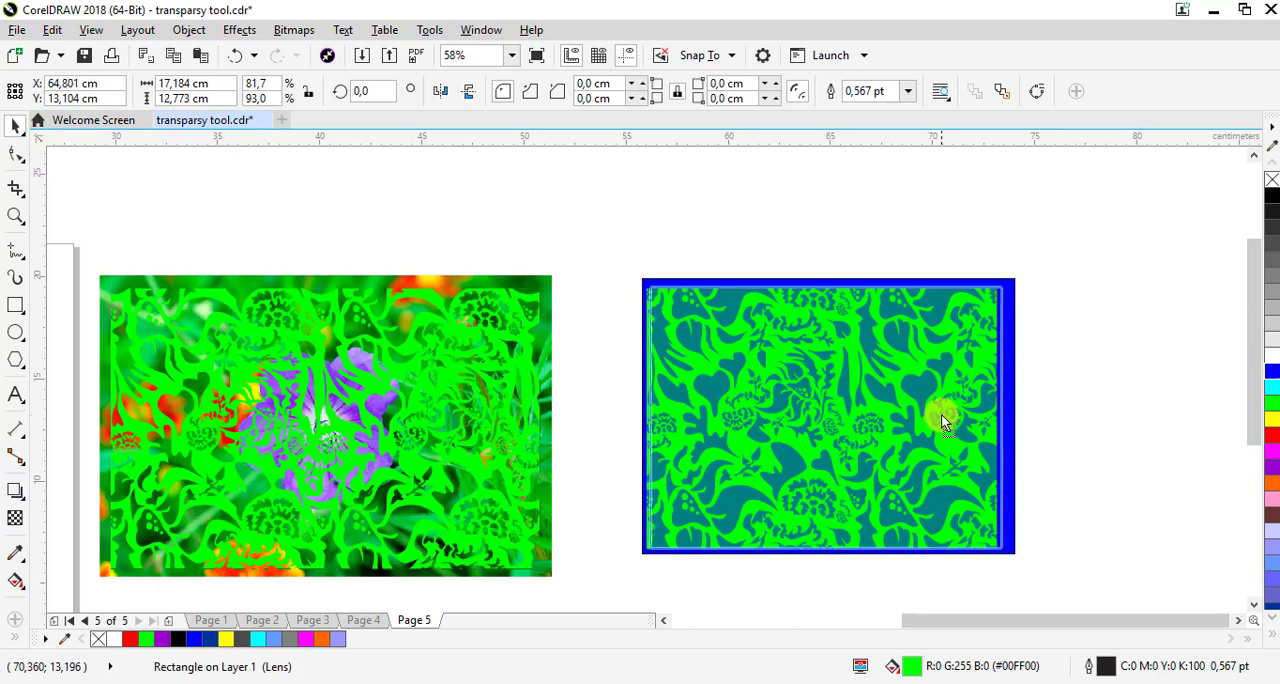
{"action": "left_click", "coordinate": [1035, 420]}
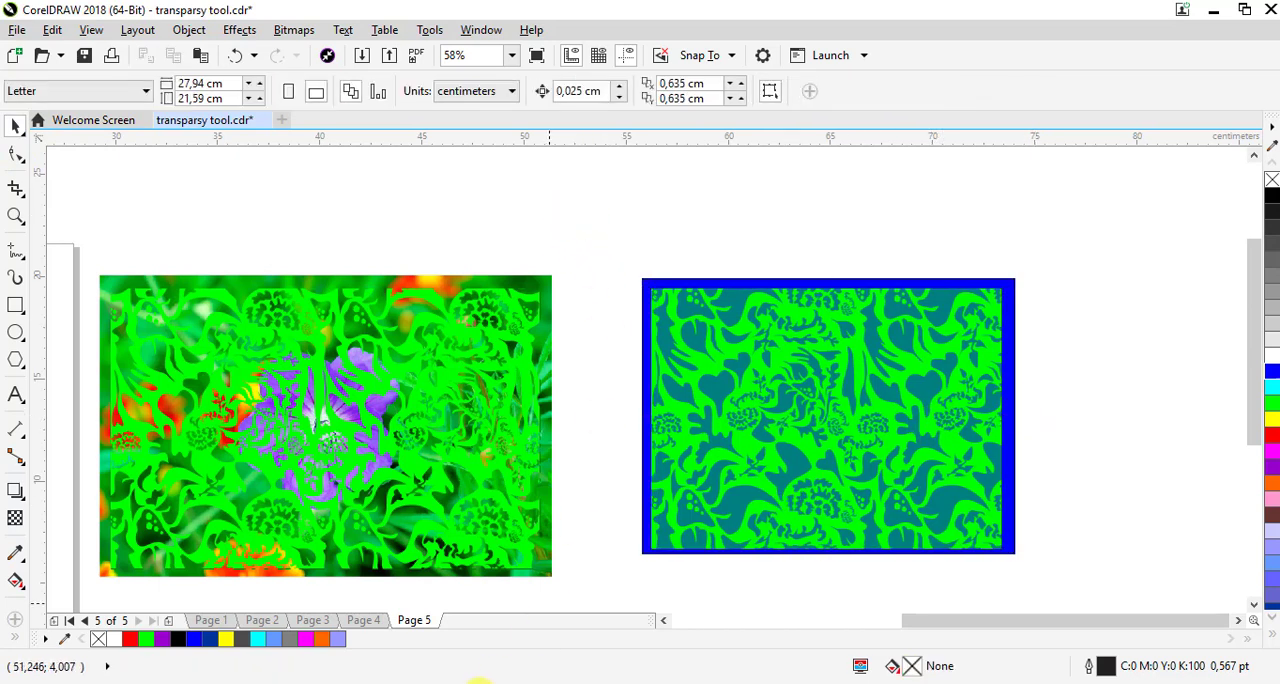
{"action": "left_click", "coordinate": [510, 683]}
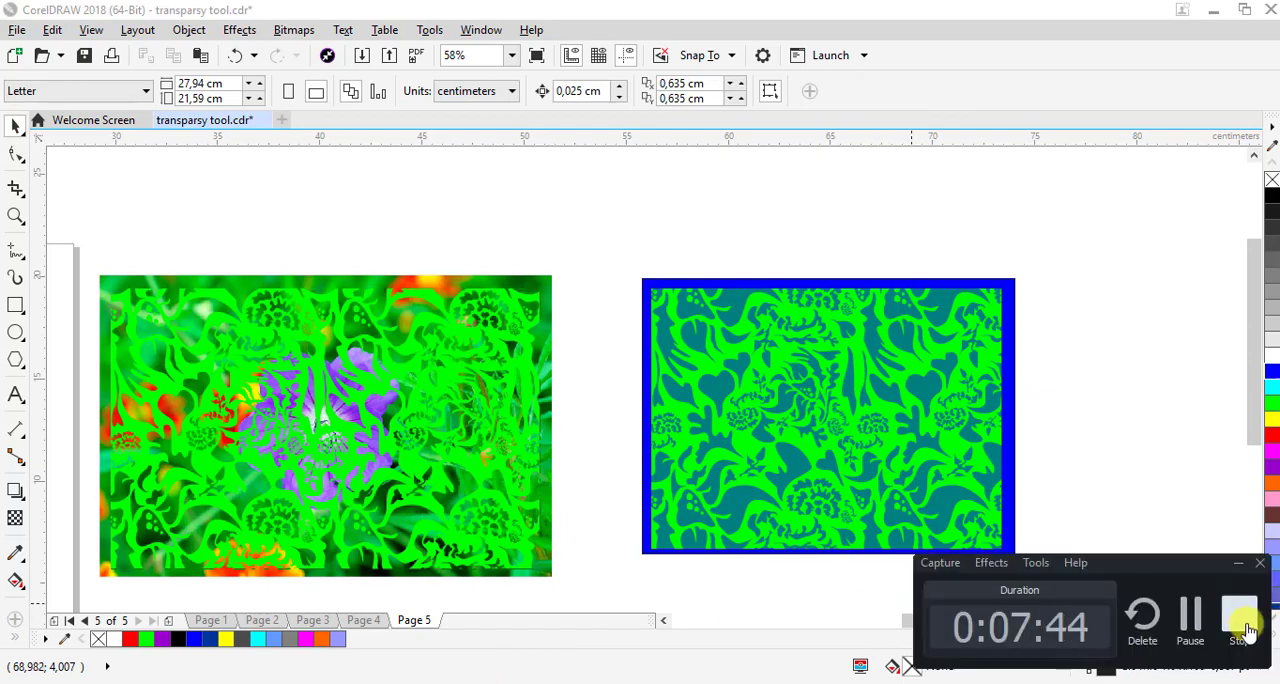